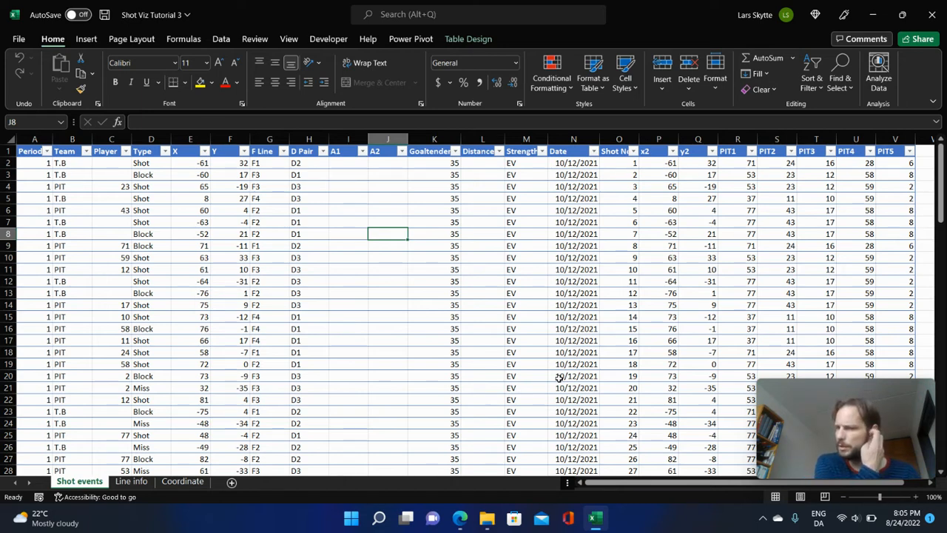
click(575, 274)
click(652, 246)
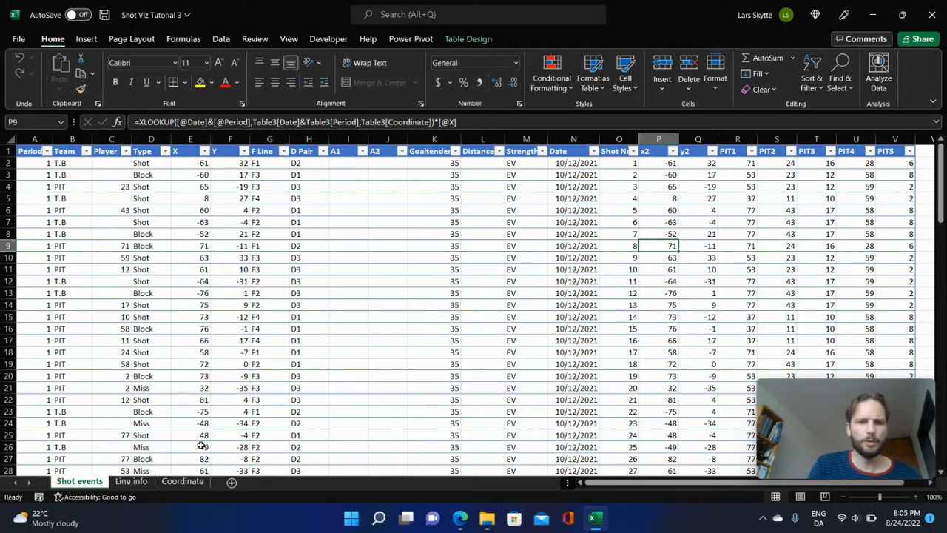
Add a new worksheet, place it before the Shot events sheet, and name it Visualization.
click(231, 482)
drag(136, 485, 68, 481)
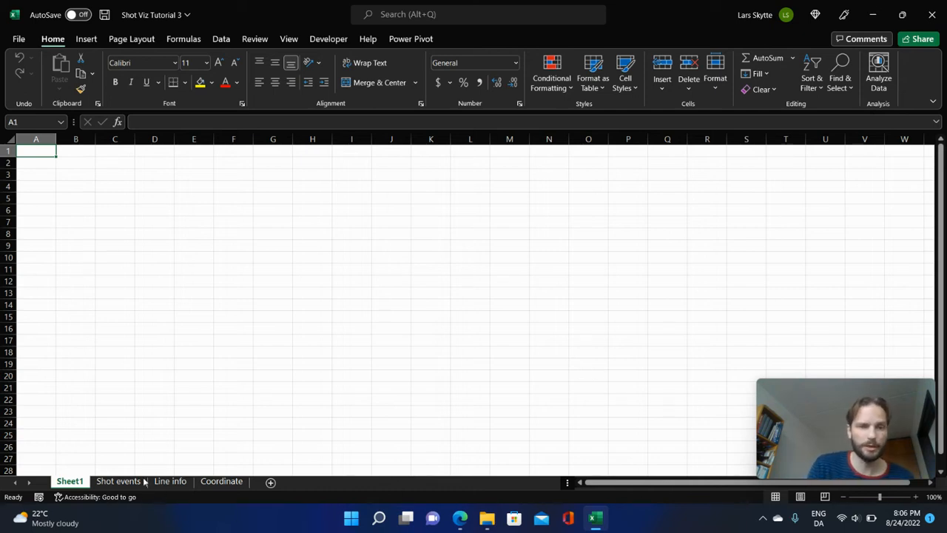
double_click(75, 482)
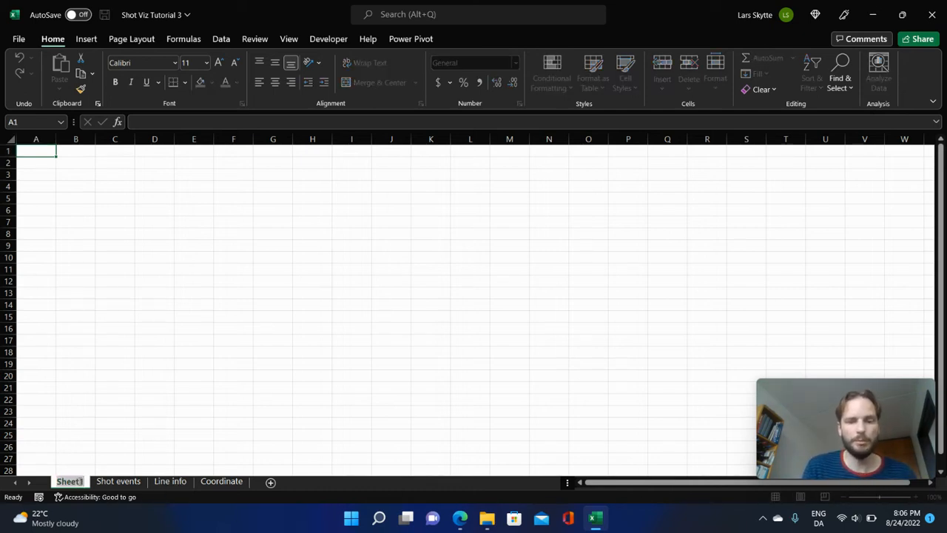
text(Visua)
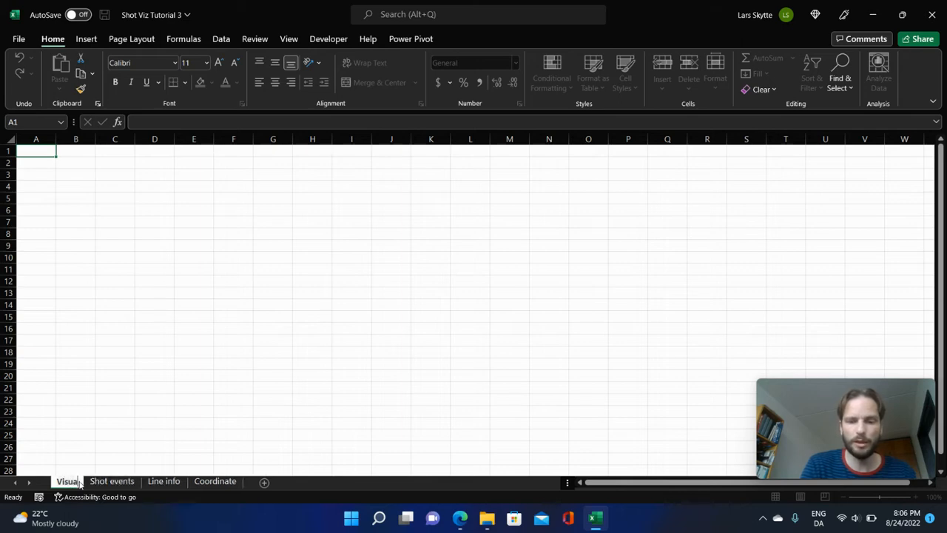
text(lization)
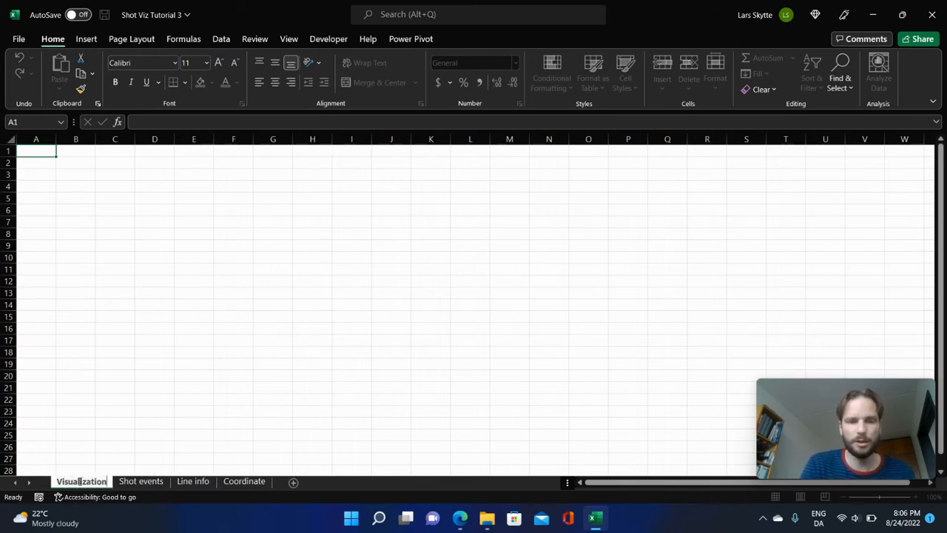
key(Return)
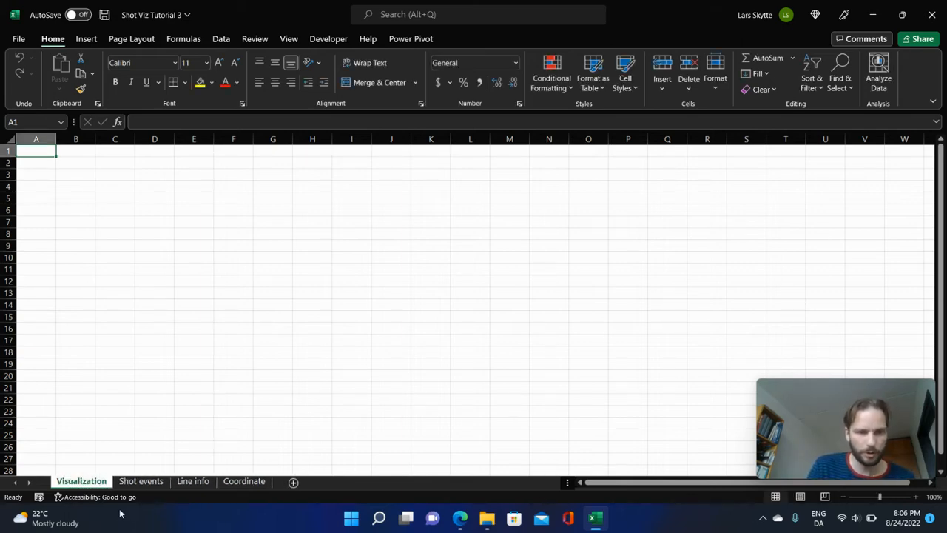
mouse_move(74, 527)
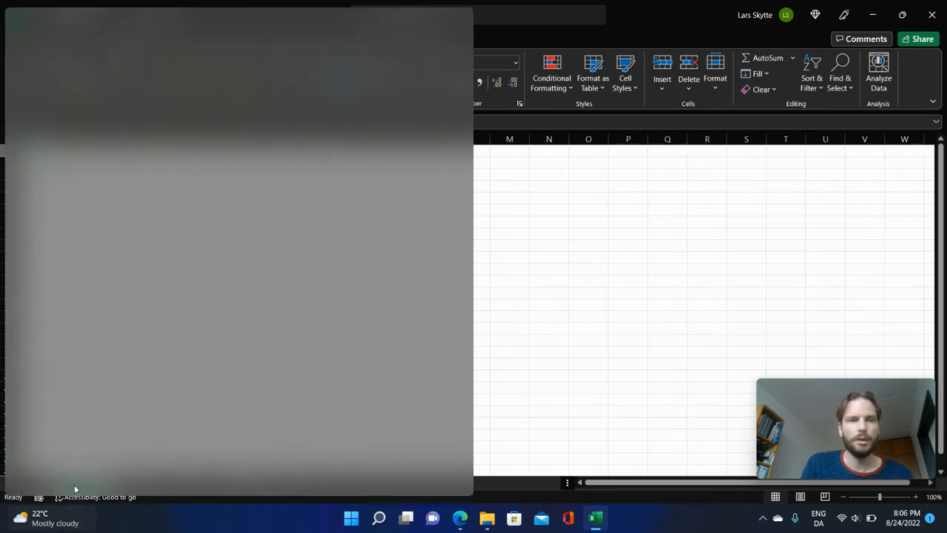
click(585, 277)
click(278, 316)
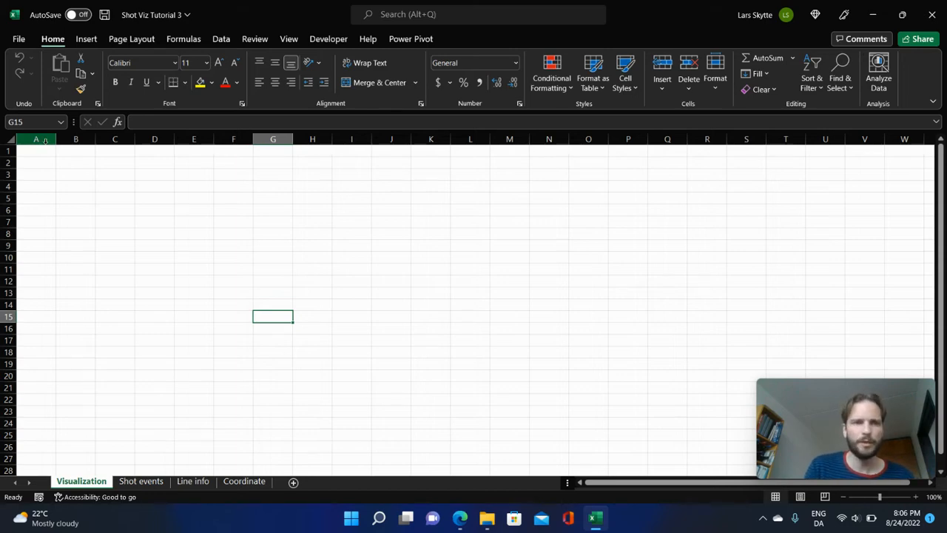
Narrow columns A through CB on the Visualization sheet to match the row height, forming a grid of square cells.
drag(37, 139, 581, 139)
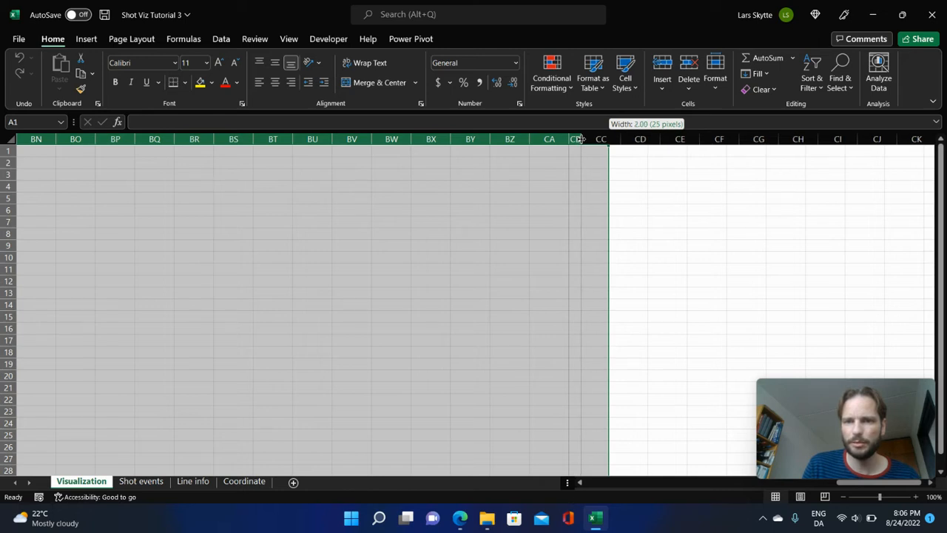
drag(581, 138, 581, 139)
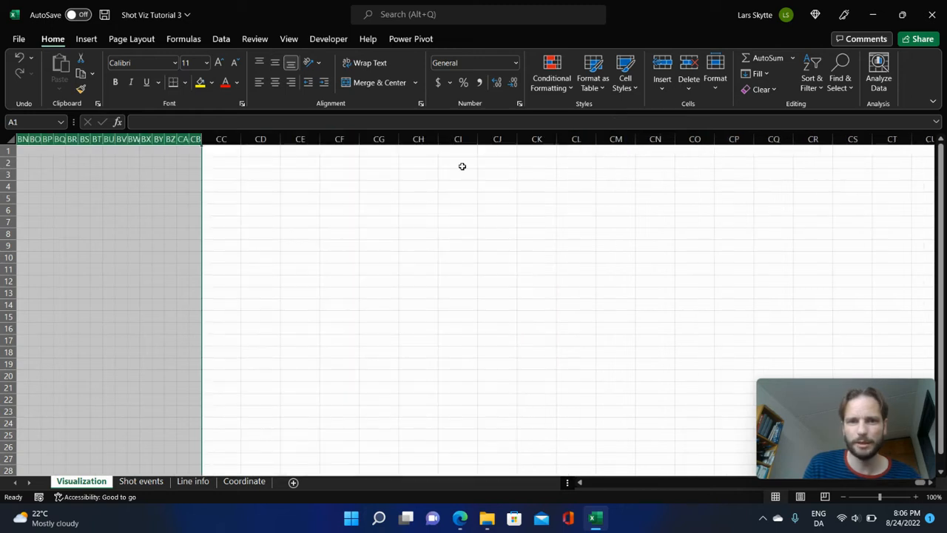
drag(200, 139, 194, 139)
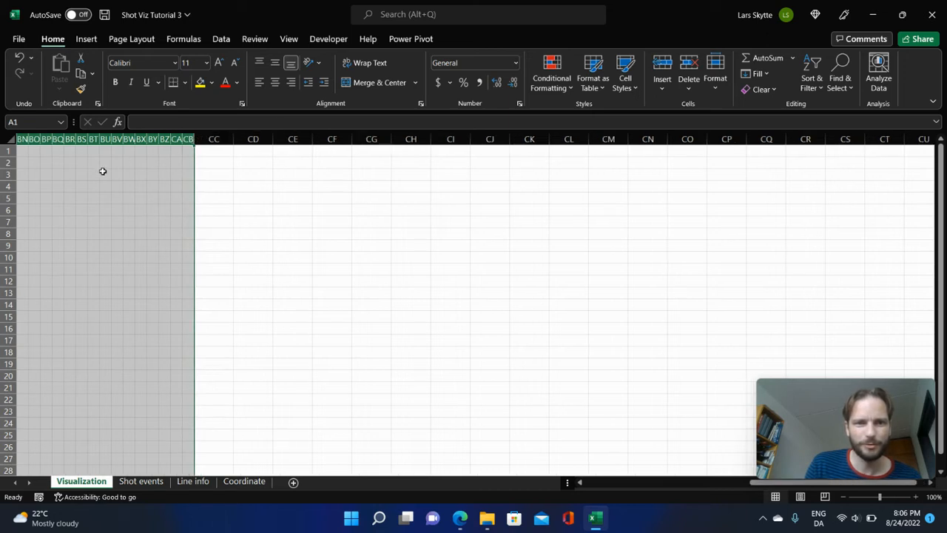
drag(9, 155, 9, 155)
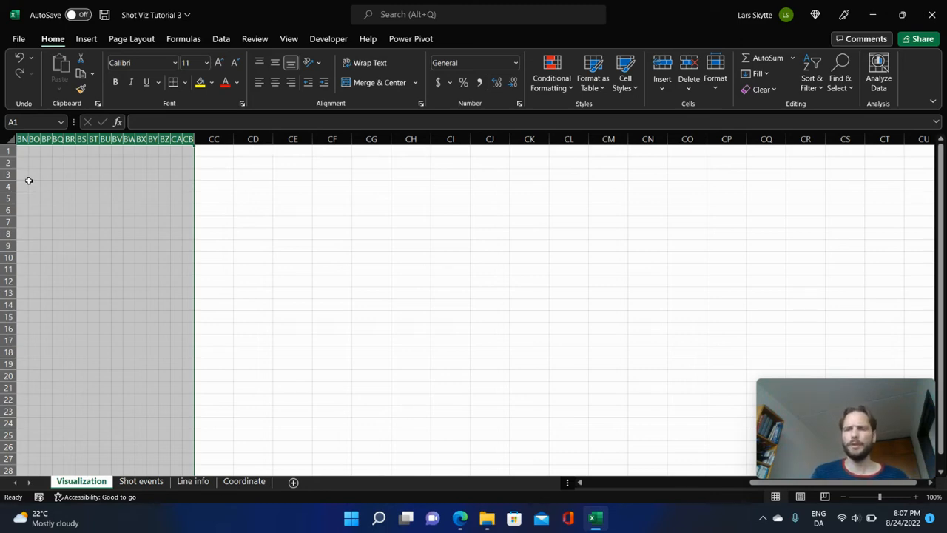
click(647, 484)
click(249, 279)
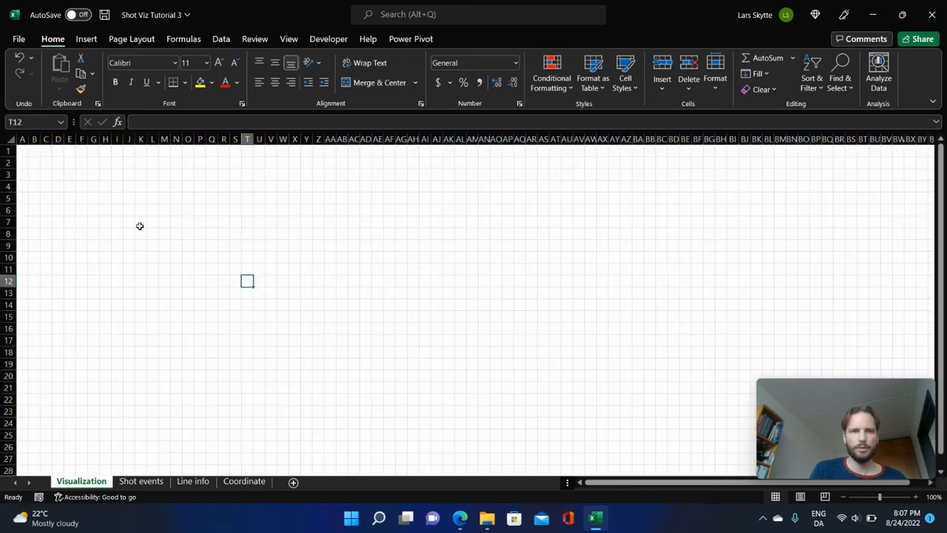
Merge and center the block of cells B2:G7 near the sheet's upper-left corner.
click(35, 163)
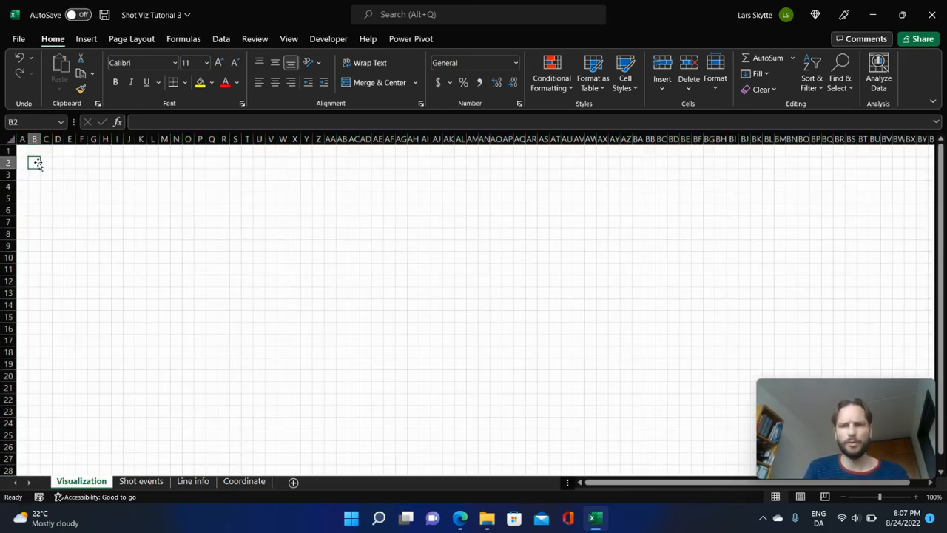
click(843, 499)
click(842, 497)
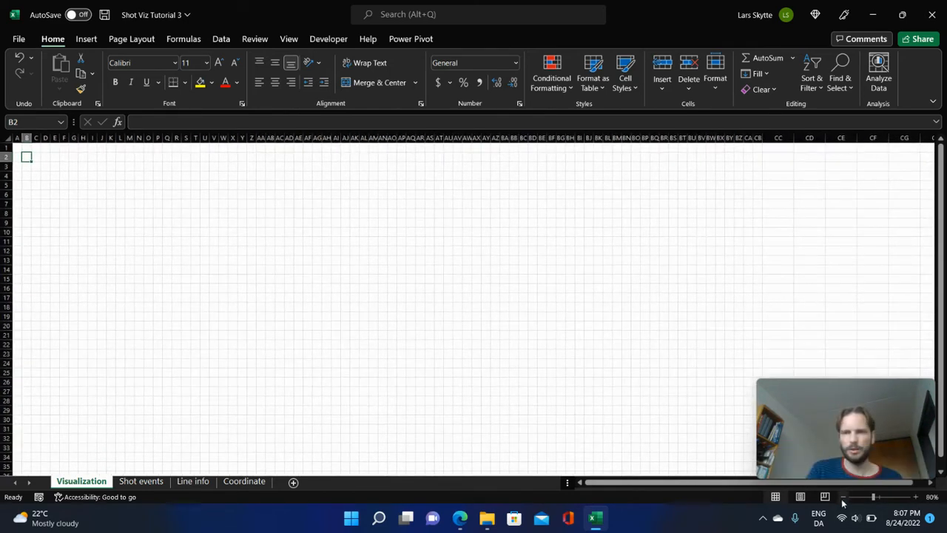
click(842, 498)
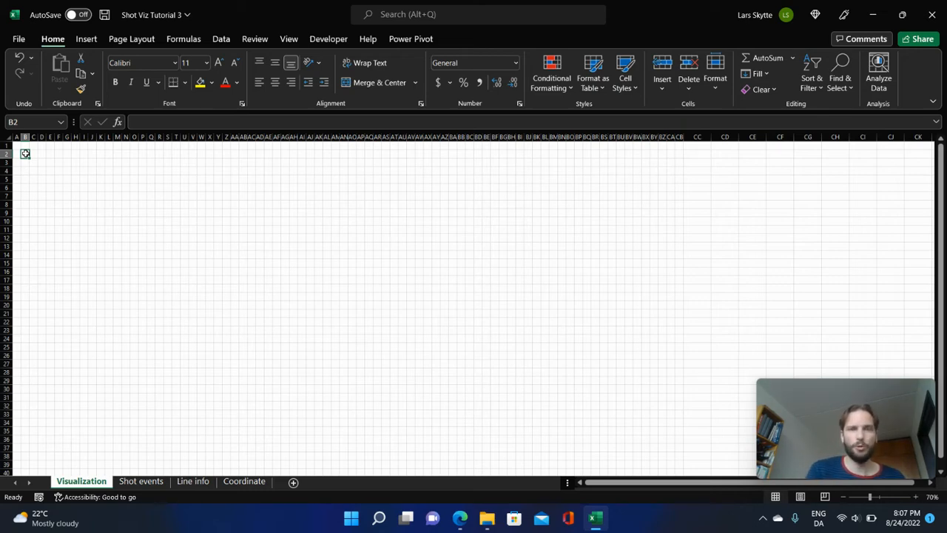
drag(25, 154, 62, 192)
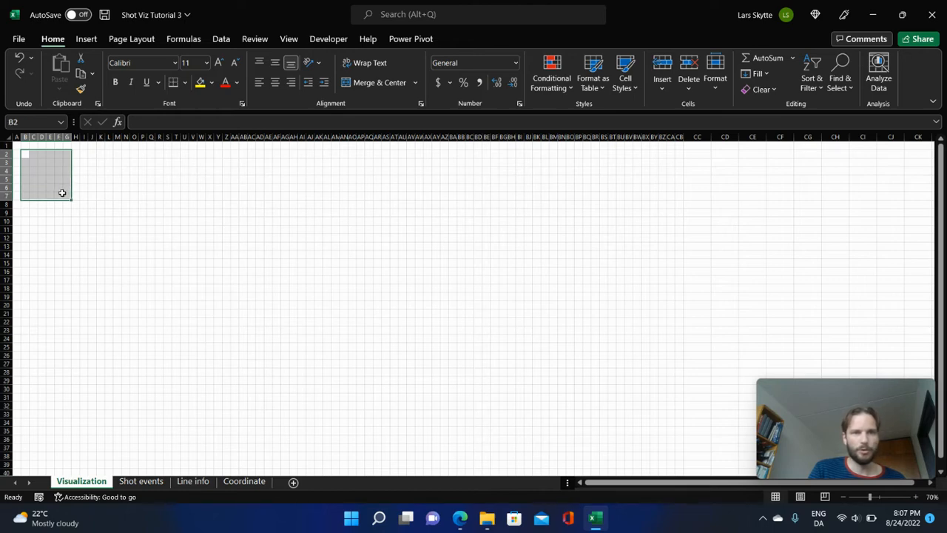
click(373, 89)
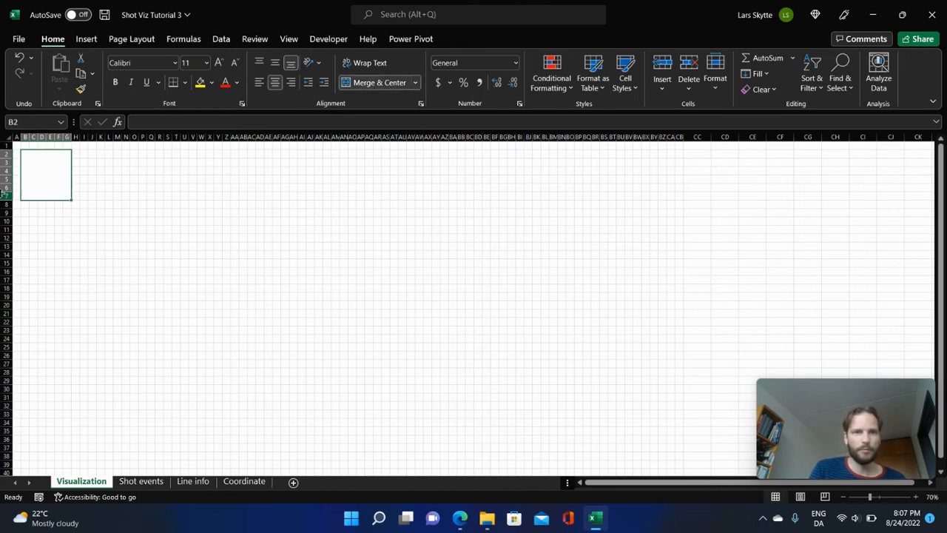
Insert the PIT logo picture from the OneDrive Logos folder and shrink it to fit inside the merged block B2:G7.
click(86, 39)
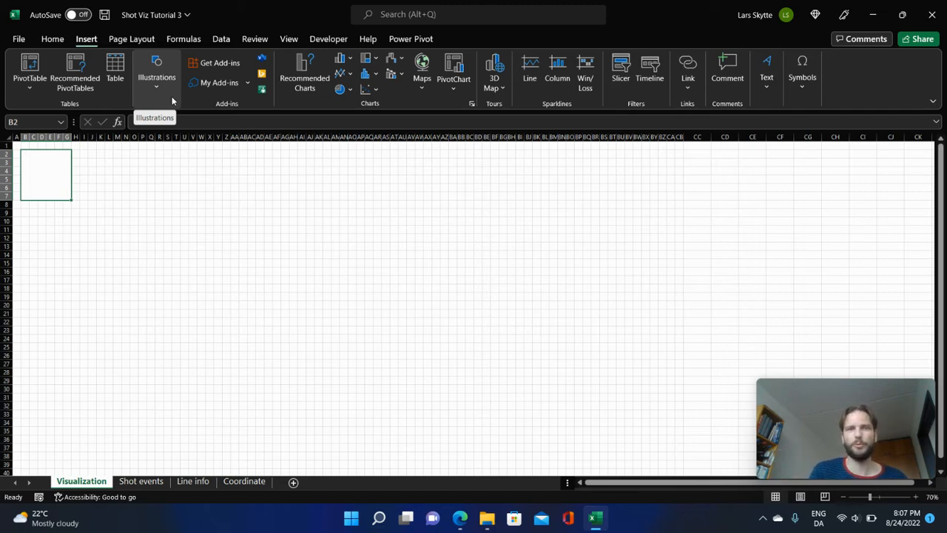
click(152, 88)
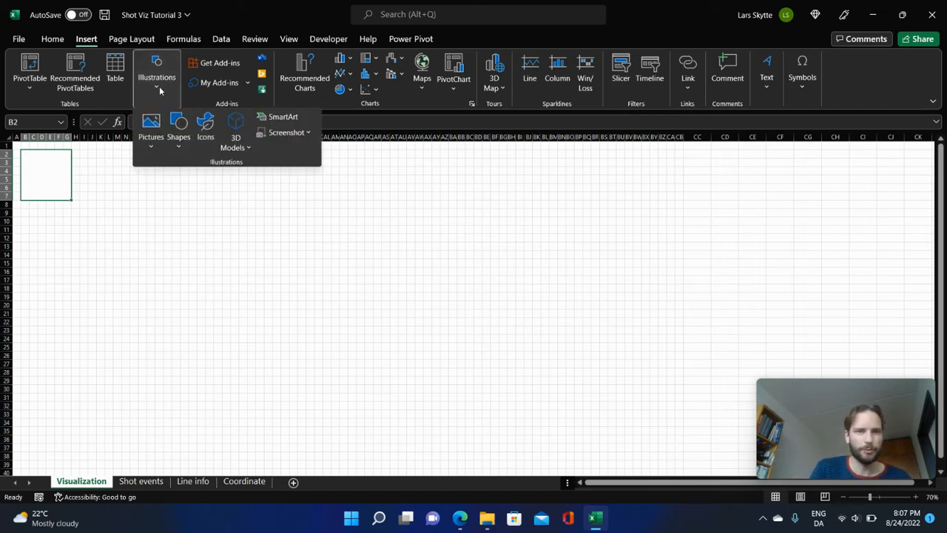
click(151, 138)
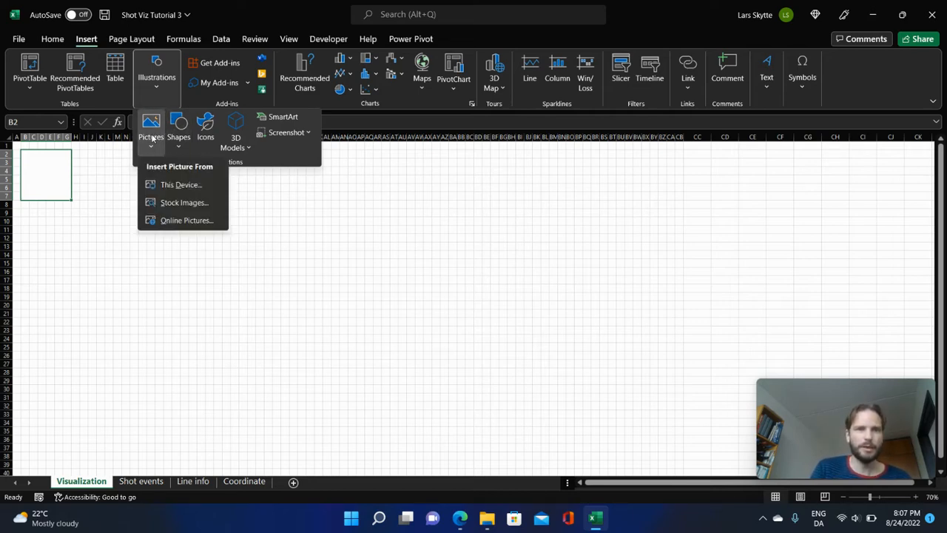
click(170, 185)
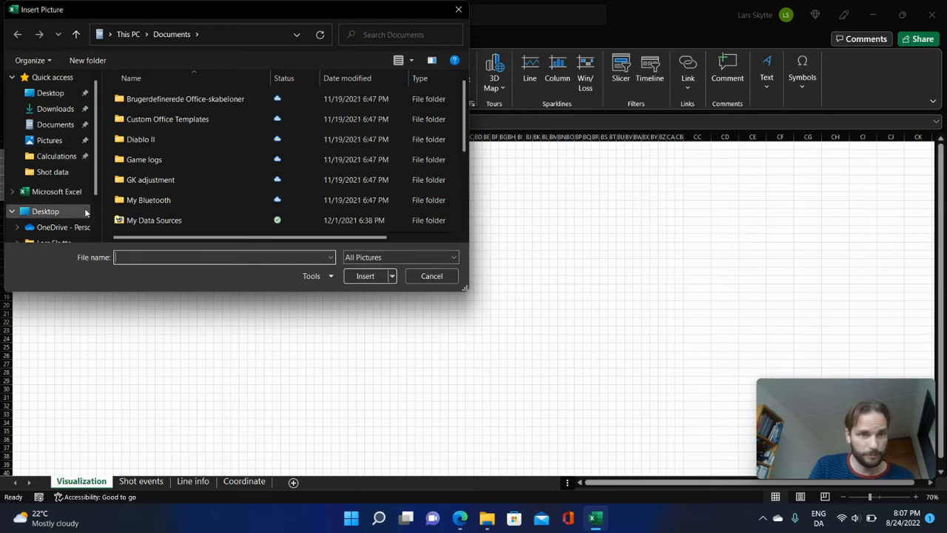
click(63, 227)
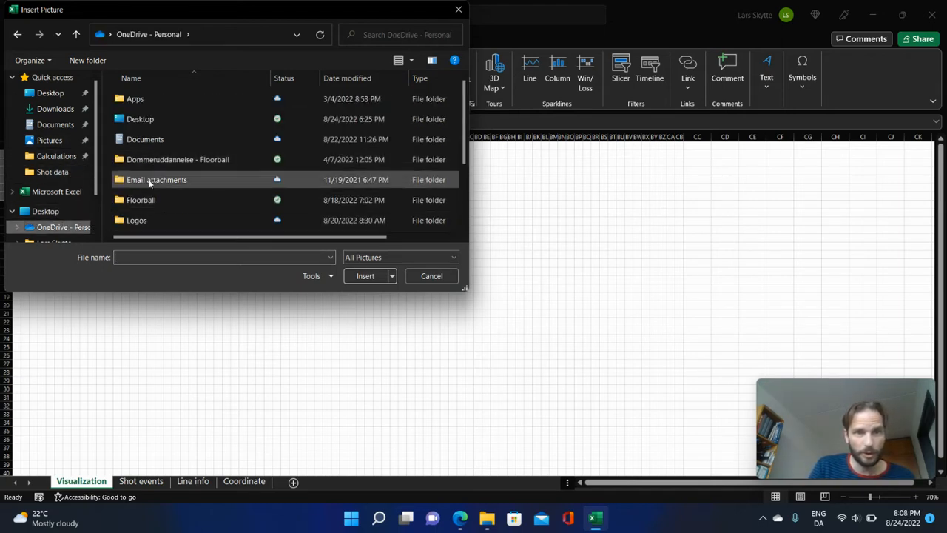
double_click(138, 220)
scroll(276, 177, down, 3)
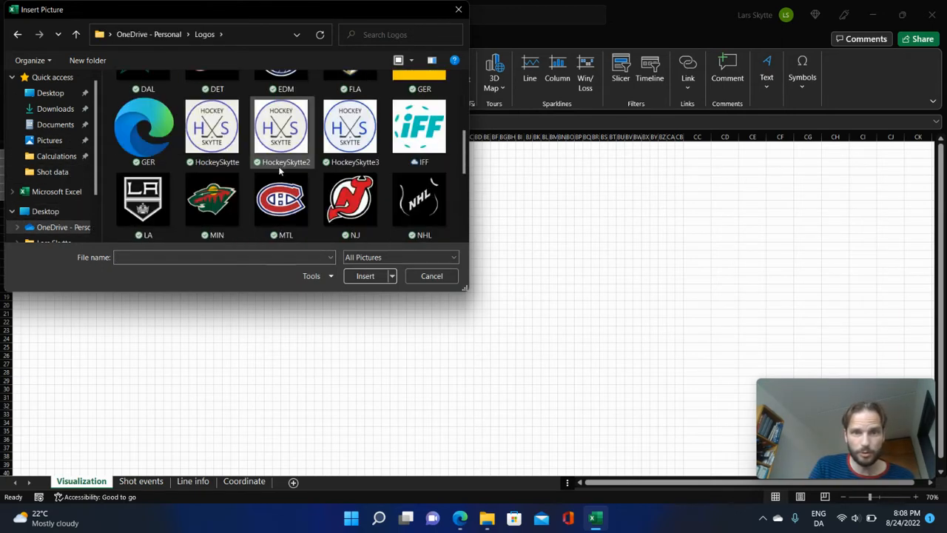
scroll(279, 169, down, 1)
scroll(279, 170, down, 1)
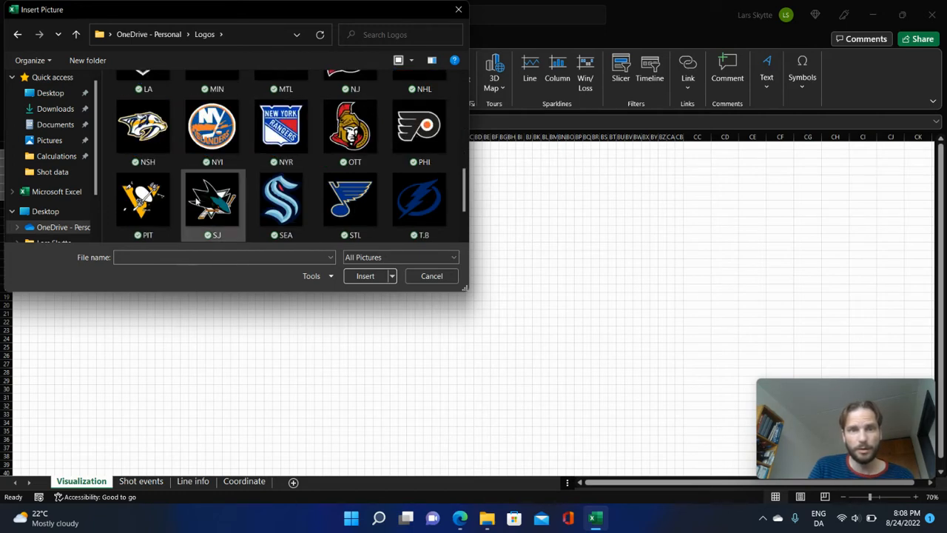
double_click(142, 200)
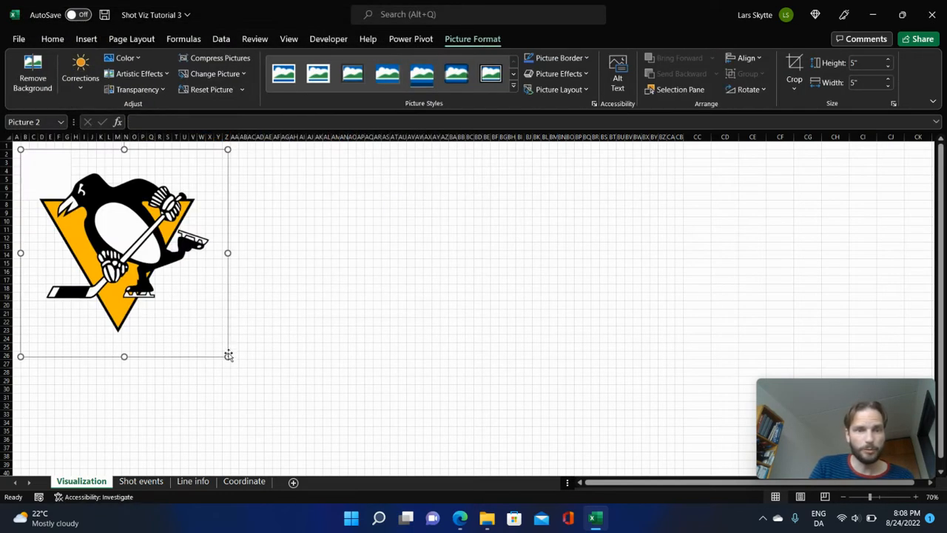
drag(228, 356, 56, 174)
click(218, 230)
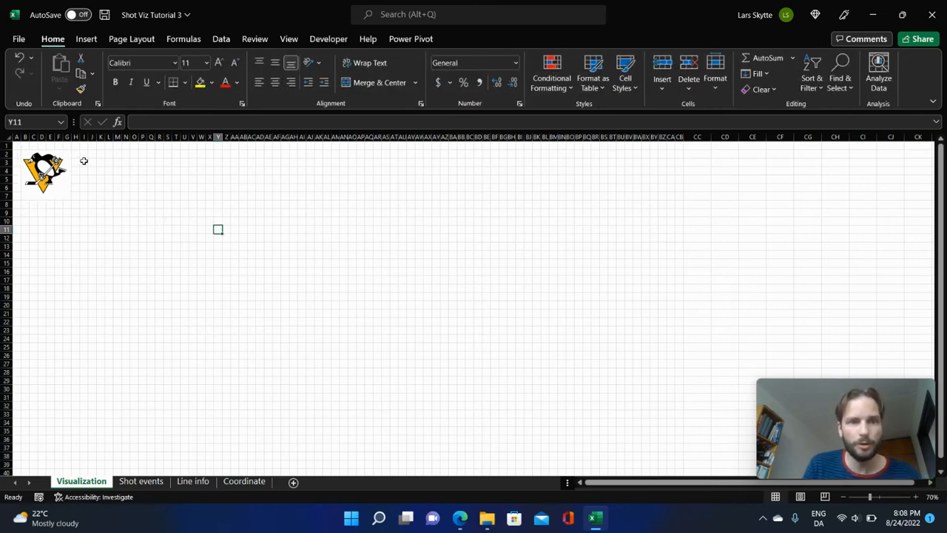
Merge cells H2:AP7 beside the logo and enter the title Zucker in the merged cell.
drag(78, 155, 362, 194)
click(378, 82)
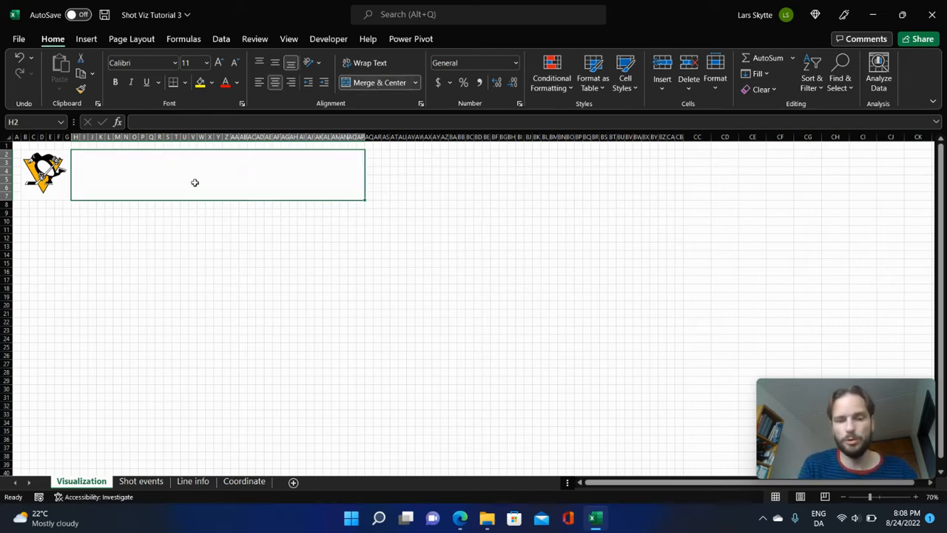
text(Zucker)
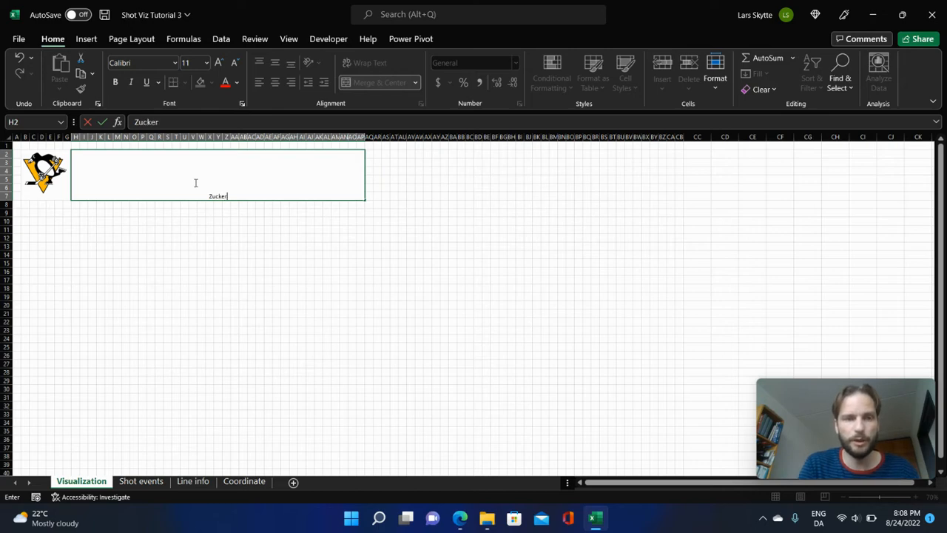
key(Return)
Format the Zucker title at font size 48, bold, vertically centered and left-aligned.
click(195, 182)
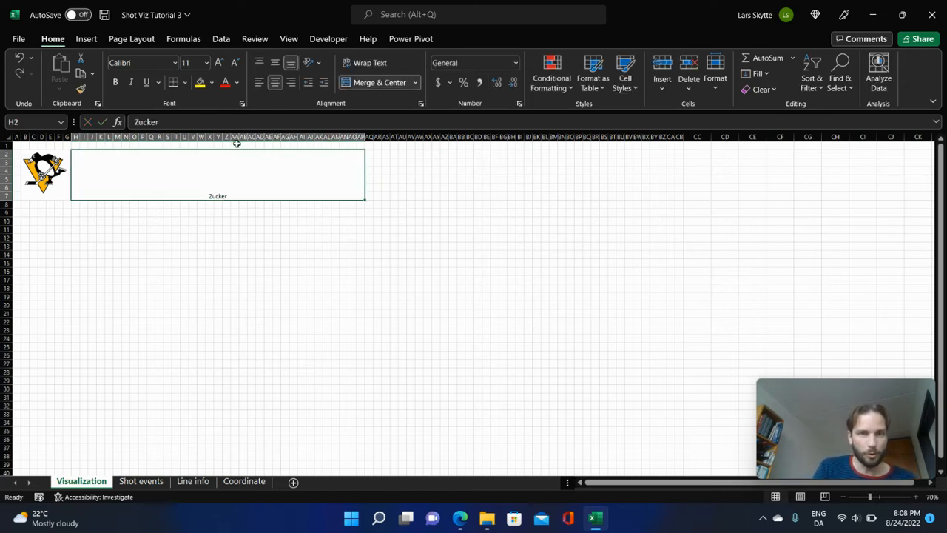
click(207, 62)
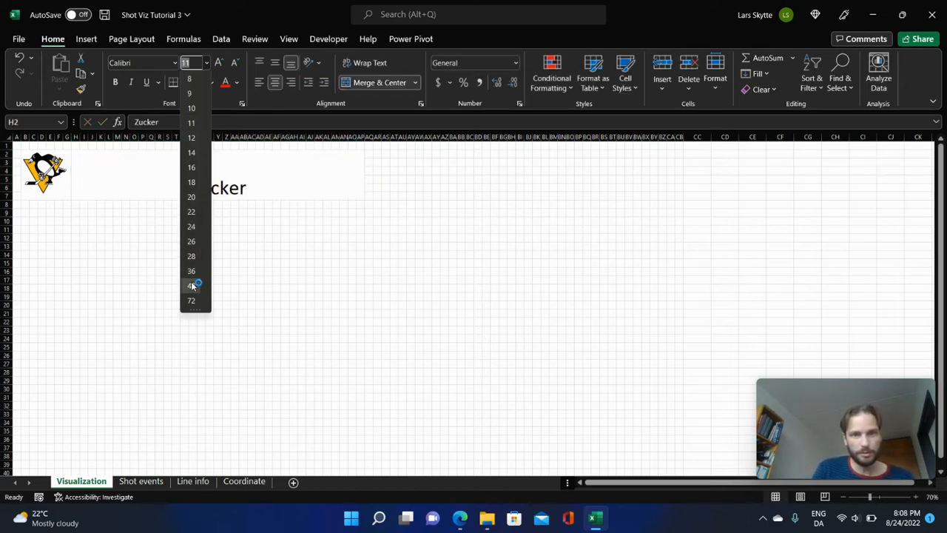
click(191, 285)
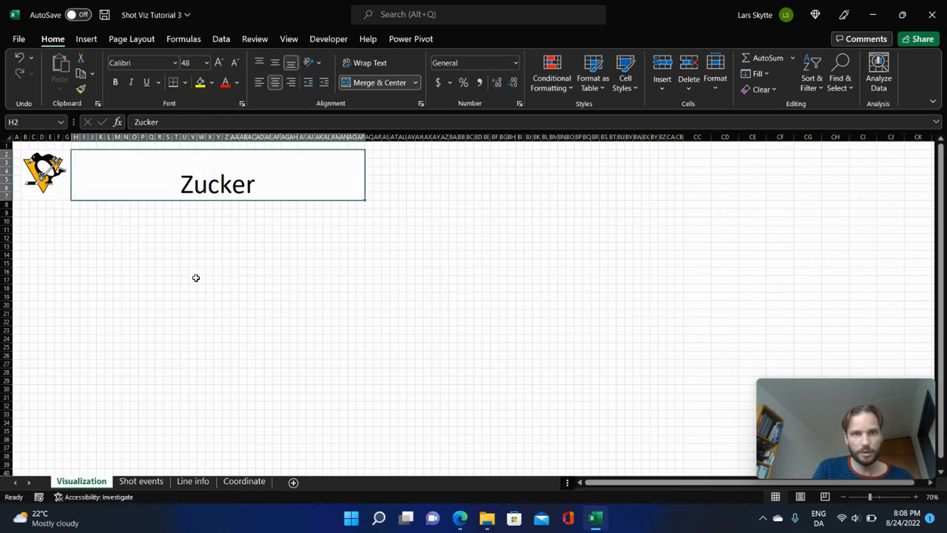
click(261, 83)
click(421, 272)
click(140, 175)
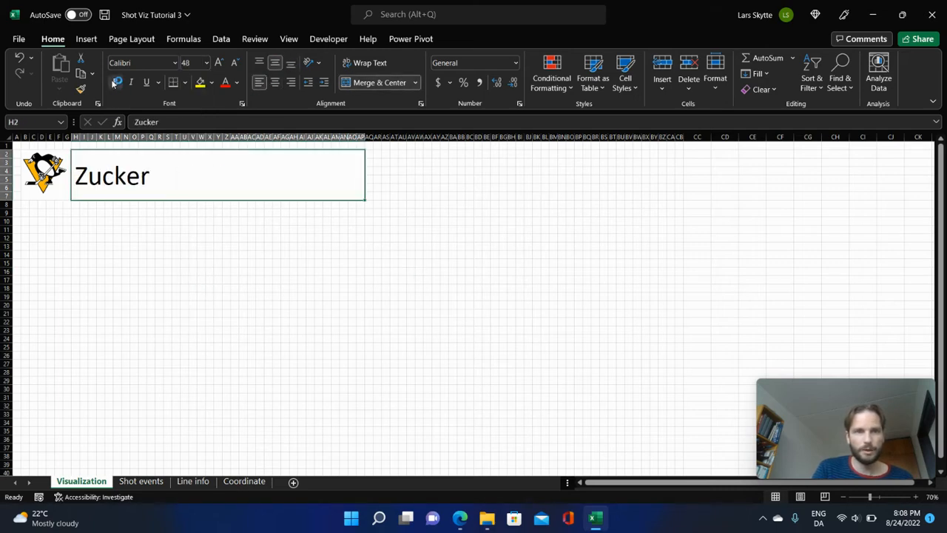
click(114, 82)
click(411, 263)
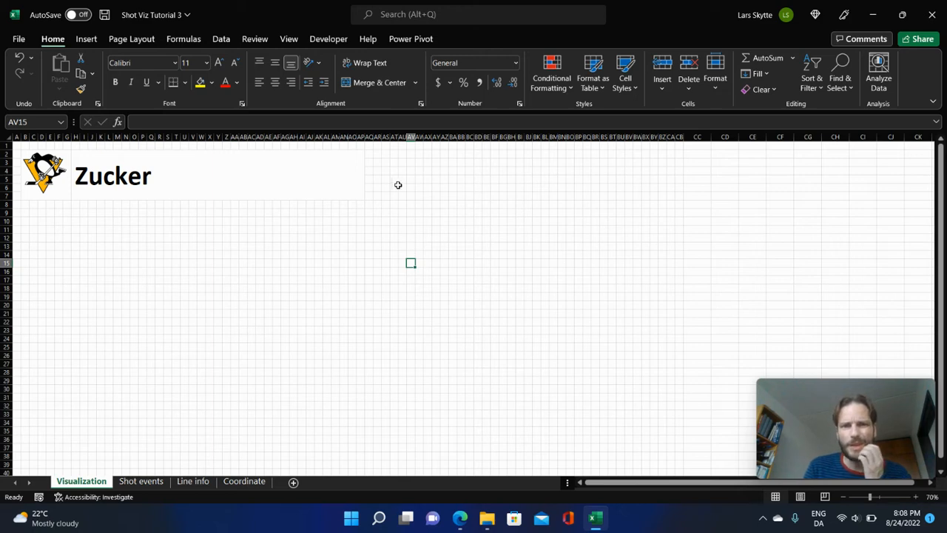
Merge and center cells AR2:AW7, one column past the title block.
drag(374, 154, 422, 192)
click(377, 82)
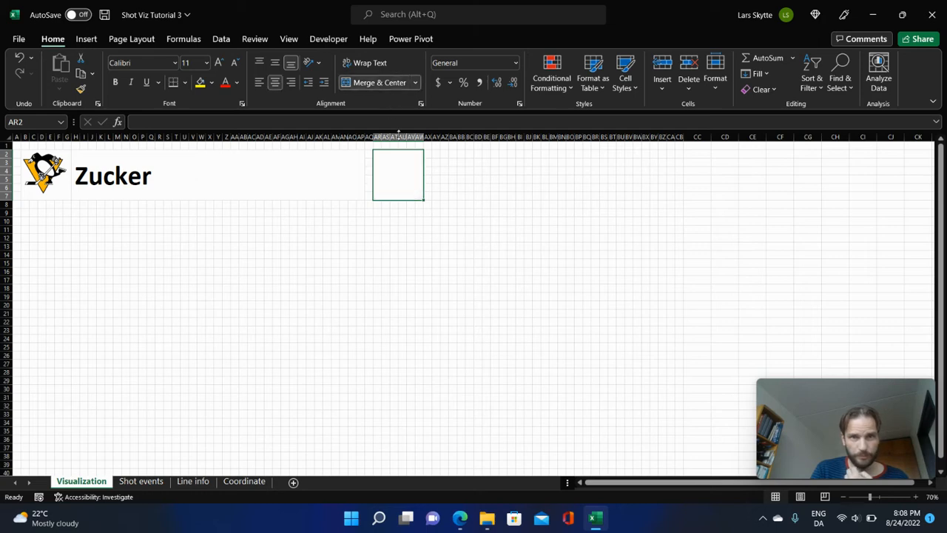
Merge and center cells AR8:AW9 below the empty square box and enter the label Number.
drag(375, 203, 419, 213)
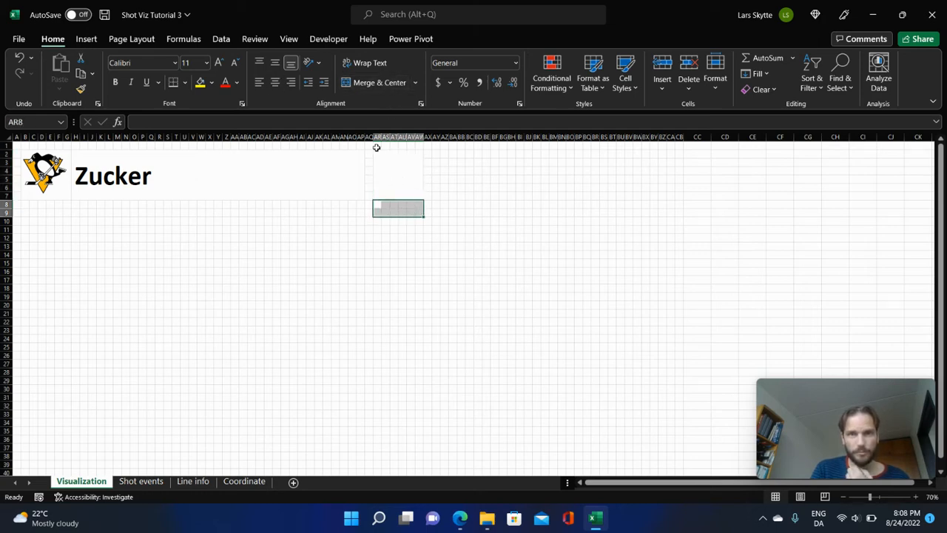
click(378, 82)
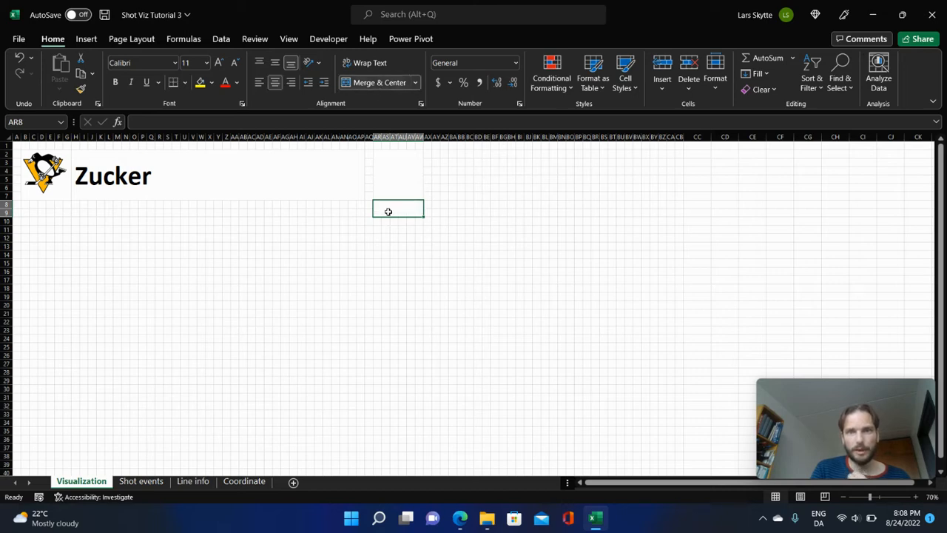
text(Nu)
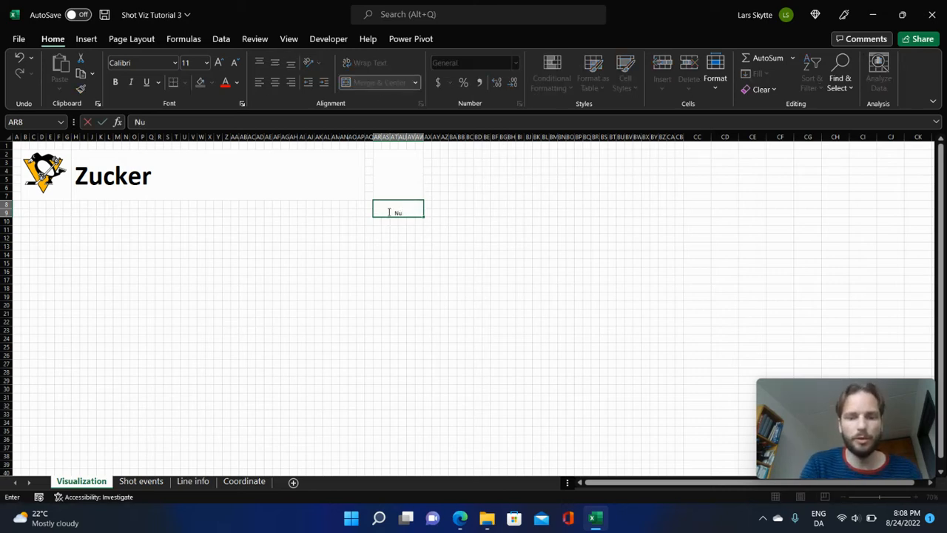
text(mber)
key(Return)
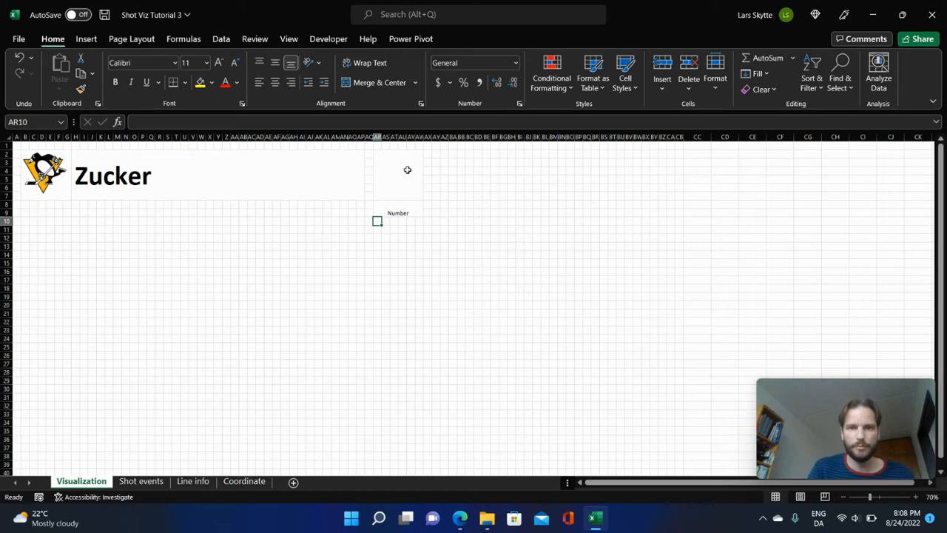
Enter 4 in the merged box above the Number label, vertically centered at font size 48.
click(407, 169)
text(4)
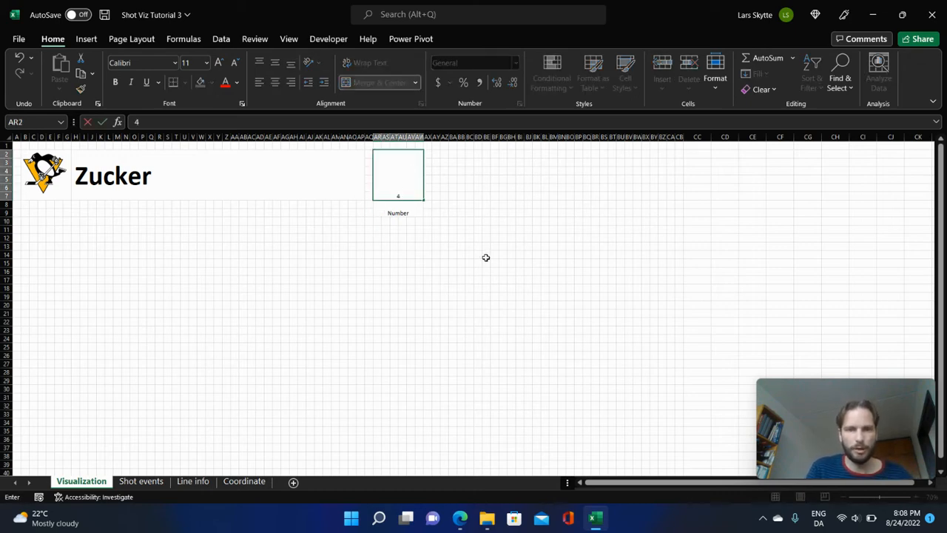
key(Return)
click(419, 192)
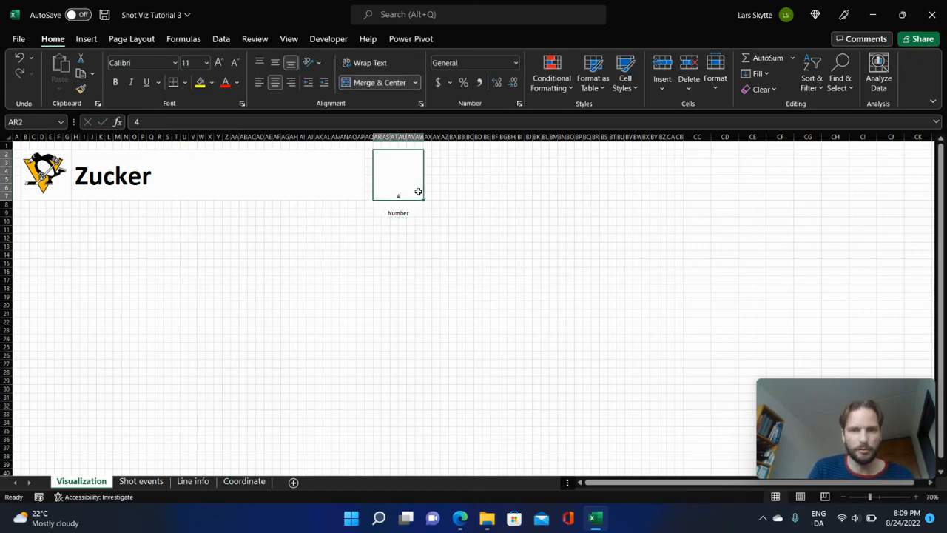
click(275, 63)
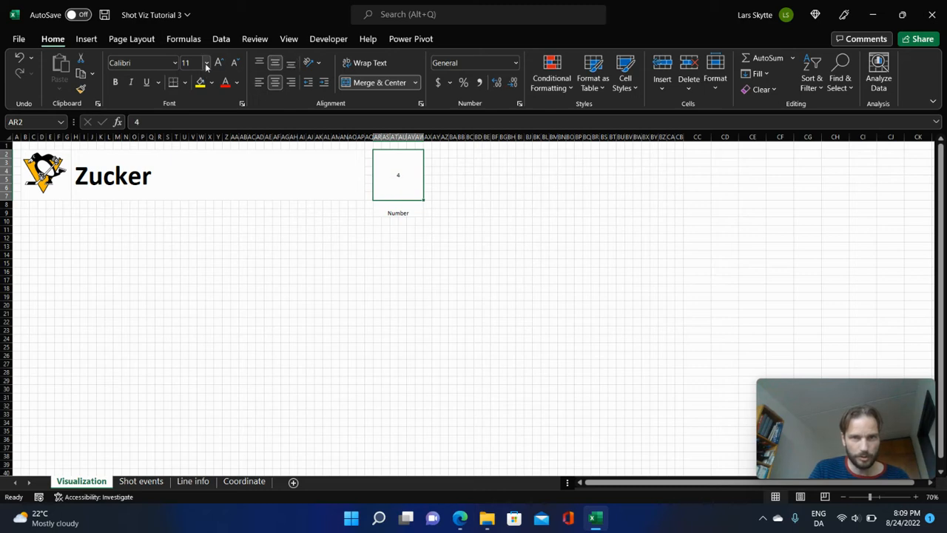
click(207, 63)
click(192, 287)
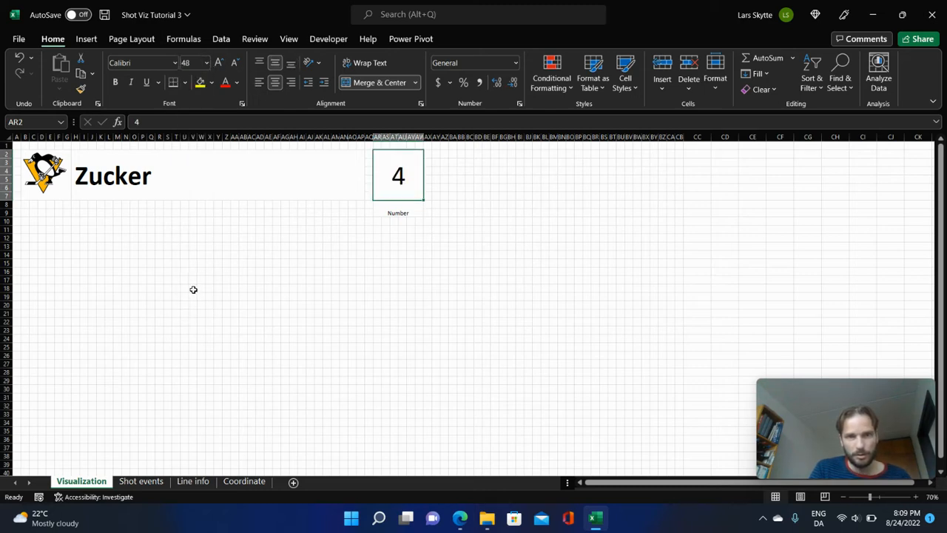
Align the Number label to the top of its cell and set its font size to 18.
click(394, 206)
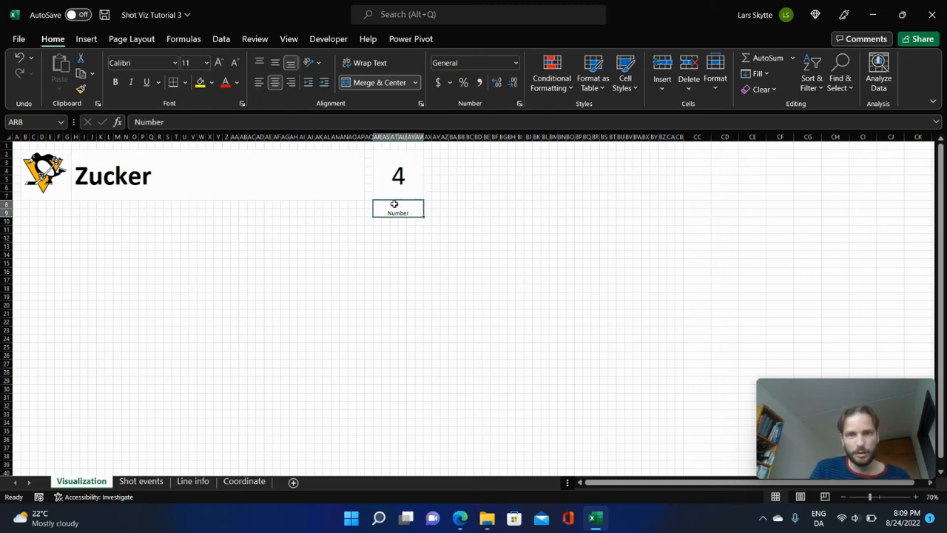
click(259, 63)
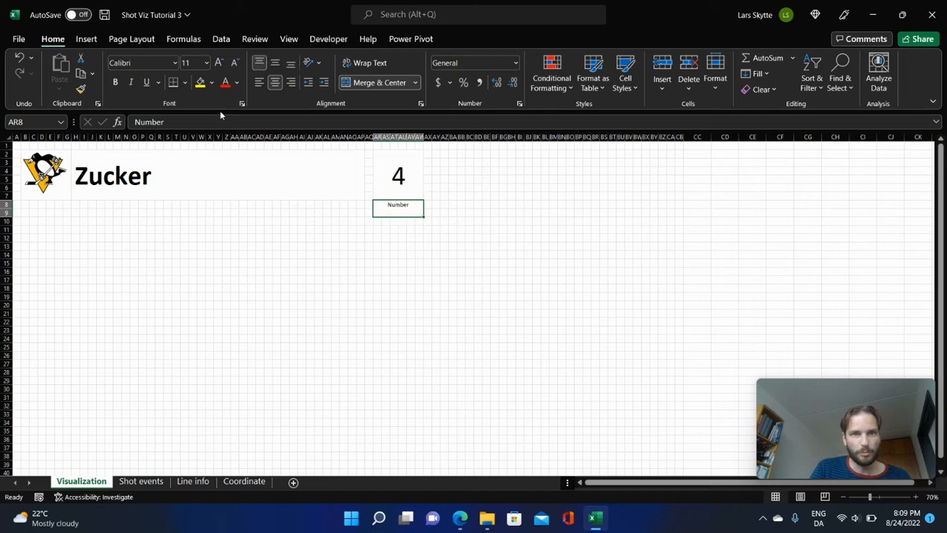
click(207, 63)
click(198, 184)
click(594, 303)
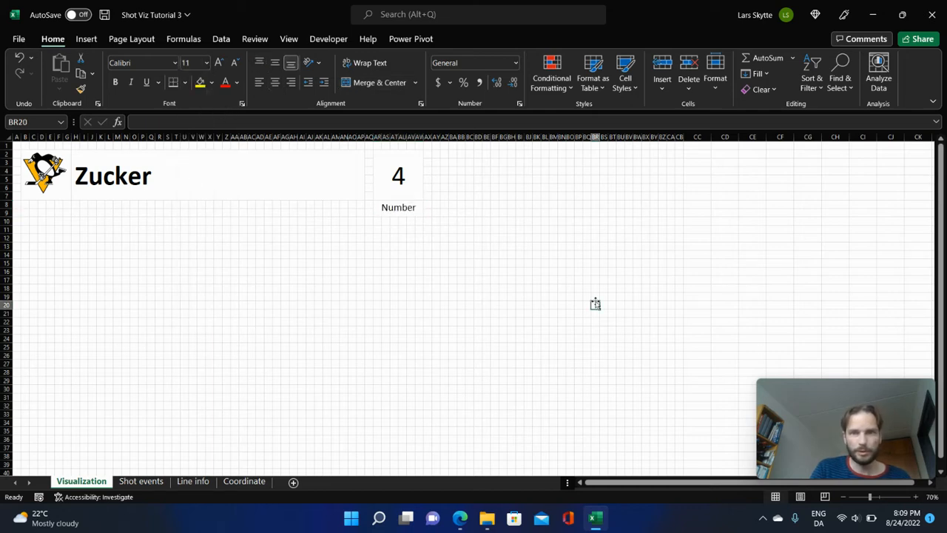
Add a thick solid border on all four sides of the player name block H2:AP7.
click(277, 161)
right_click(282, 168)
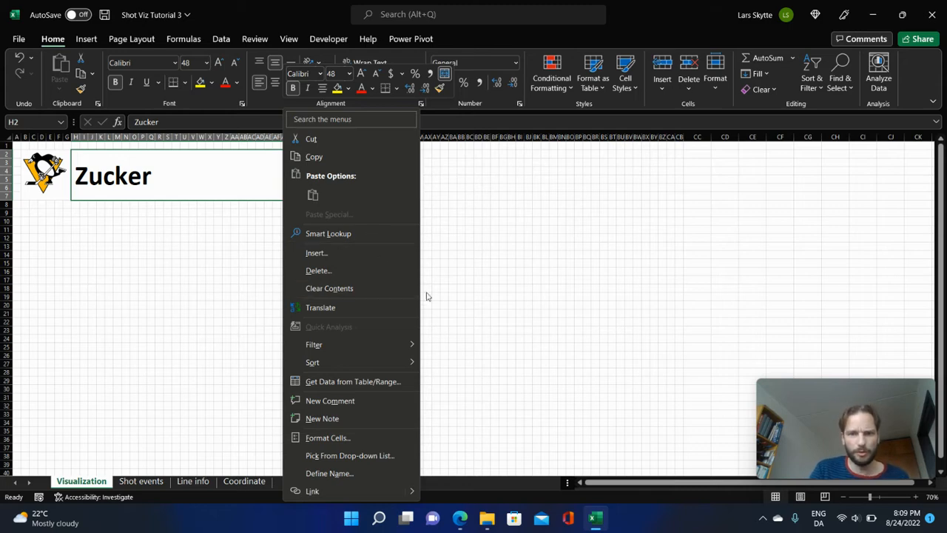
click(369, 437)
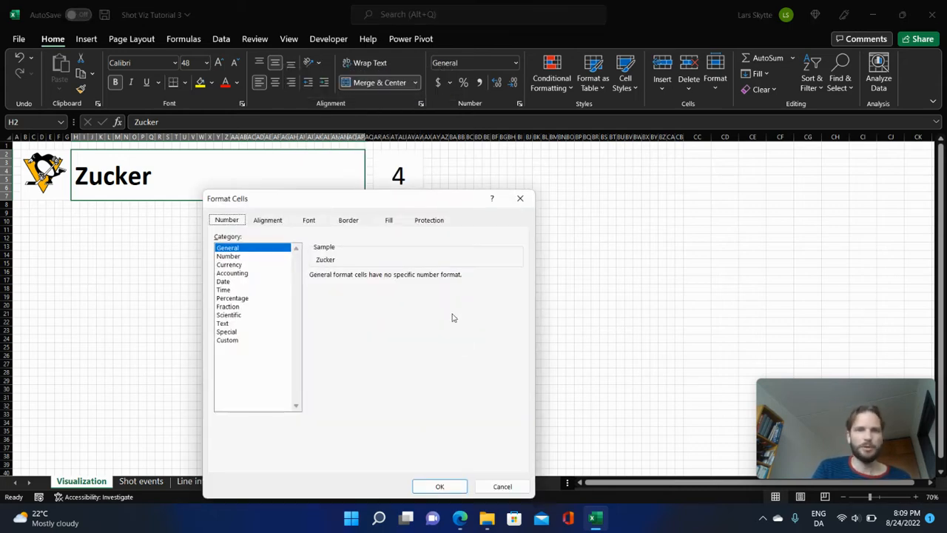
click(344, 221)
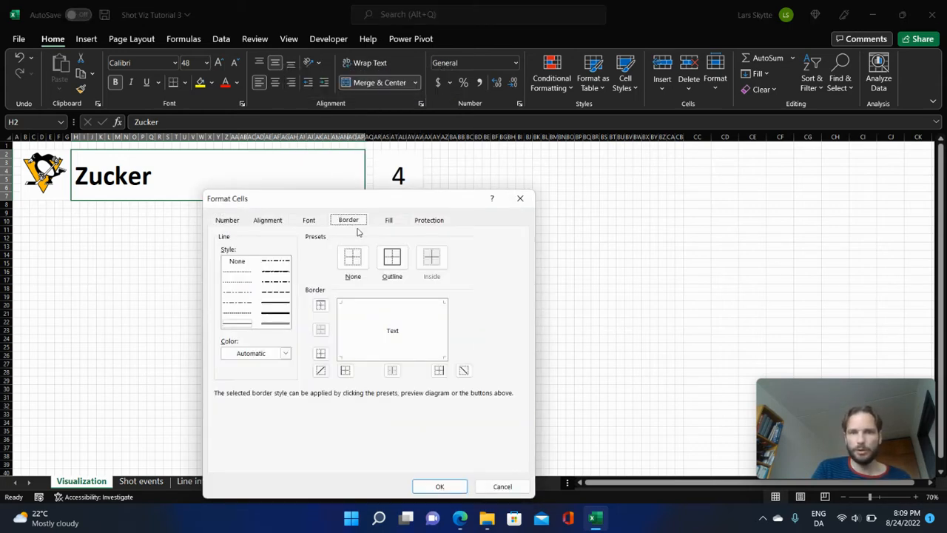
click(286, 314)
click(320, 305)
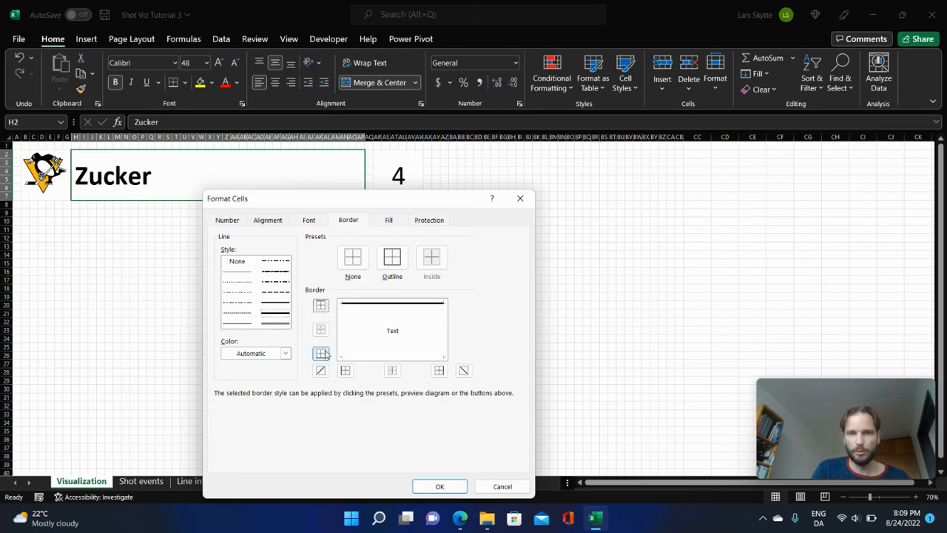
click(322, 354)
click(345, 370)
click(439, 370)
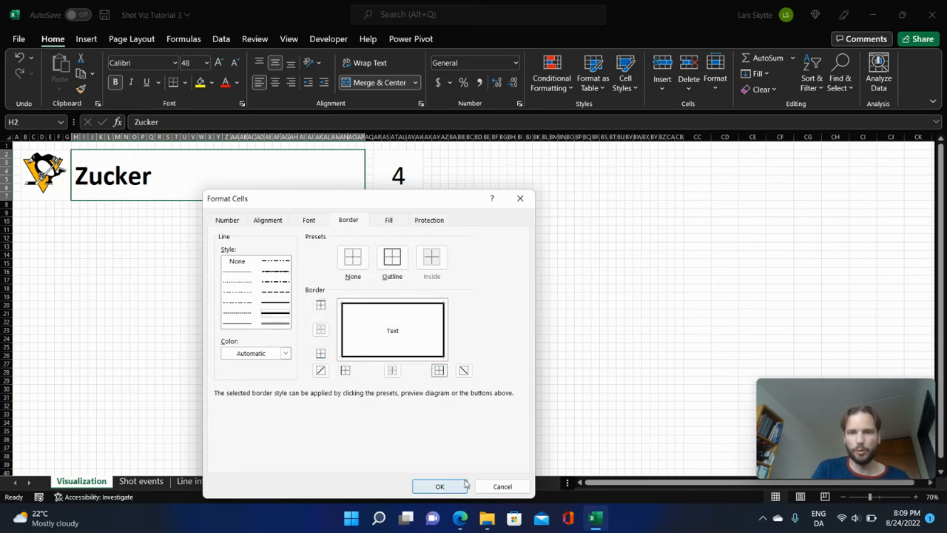
click(439, 486)
Add a thick solid border on all four sides of the number box AR2:AW7.
click(412, 159)
right_click(412, 160)
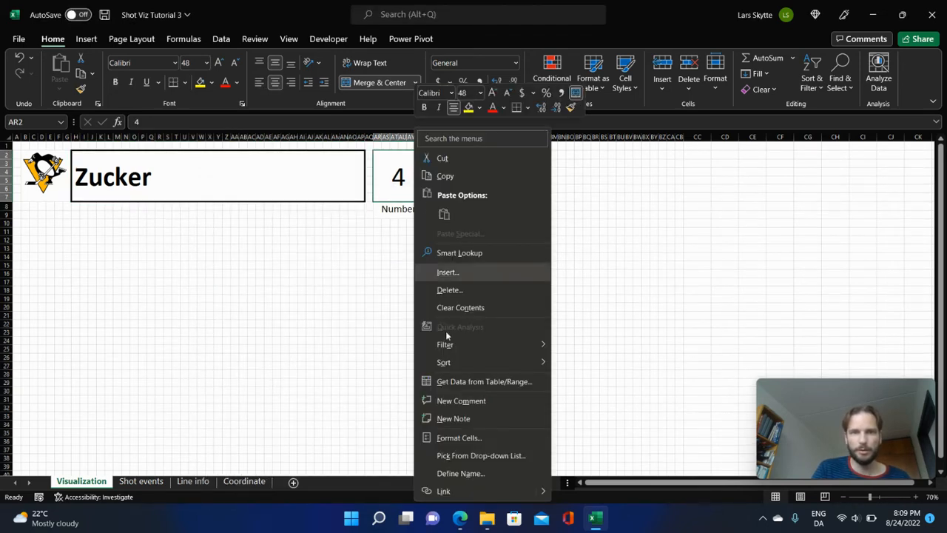
click(460, 439)
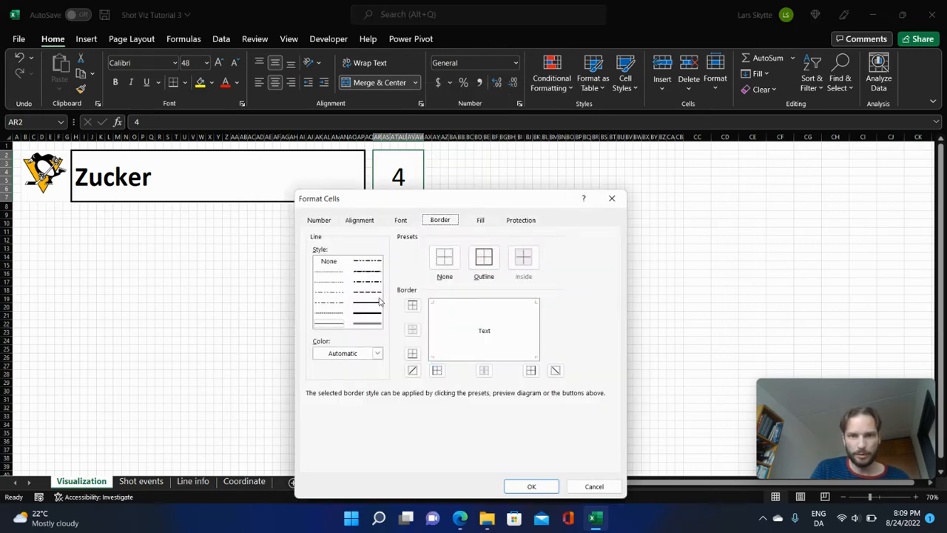
click(367, 313)
click(412, 305)
click(413, 353)
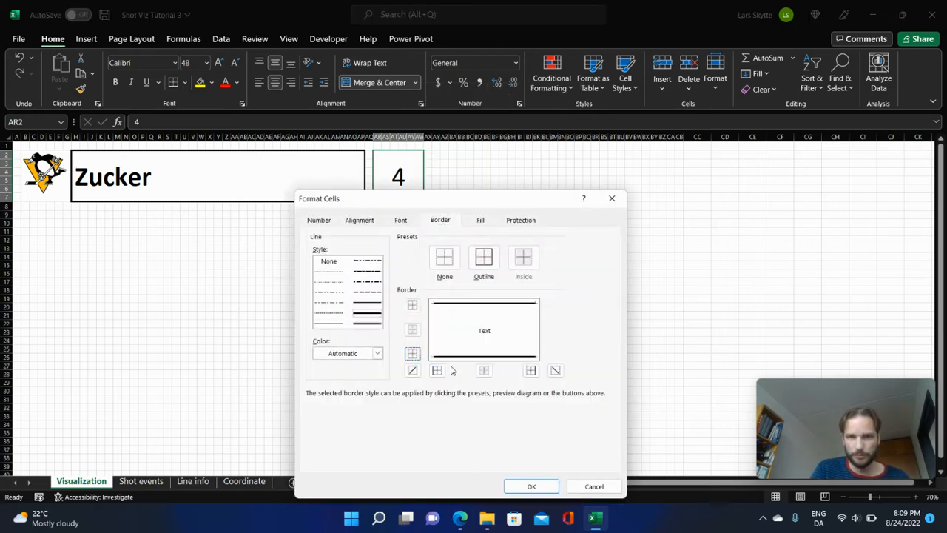
click(436, 370)
click(533, 368)
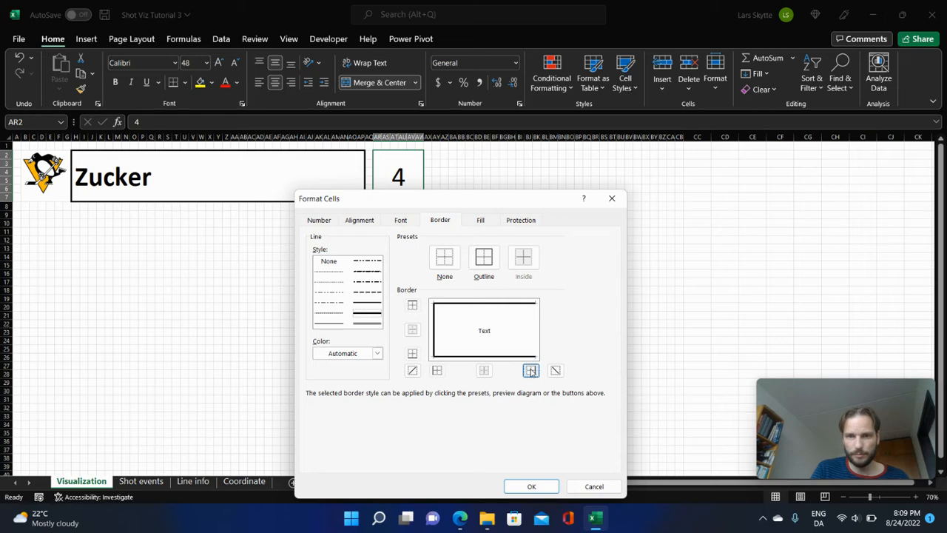
click(549, 485)
Copy the number box with its label to AY2, BF2, BM2 and BT2, and clear the 4 from the copies.
drag(389, 166, 418, 208)
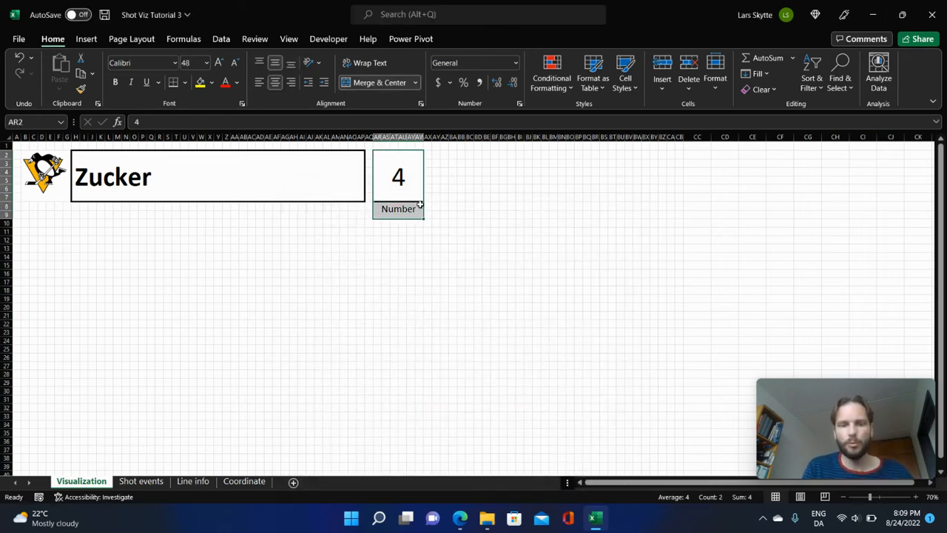
key(ctrl+c)
click(434, 153)
key(ctrl+v)
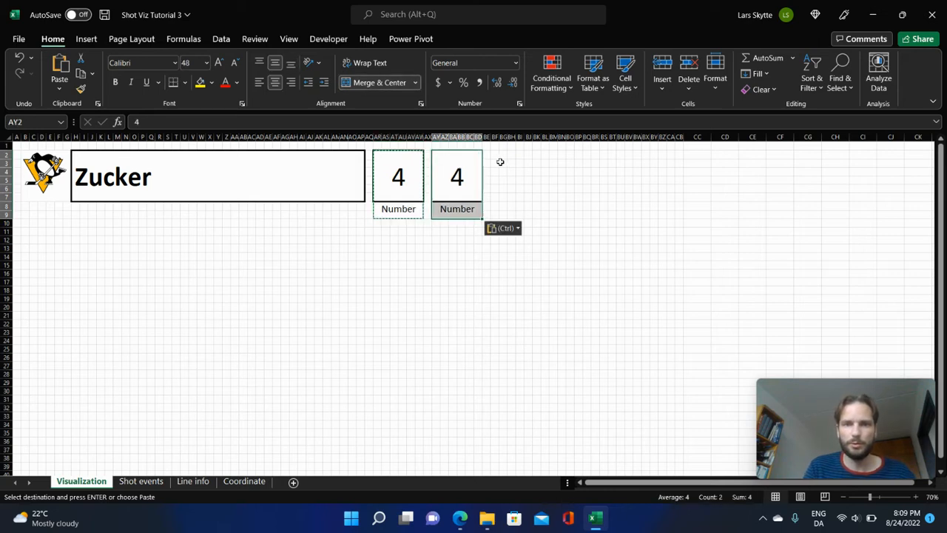
click(494, 153)
key(ctrl+v)
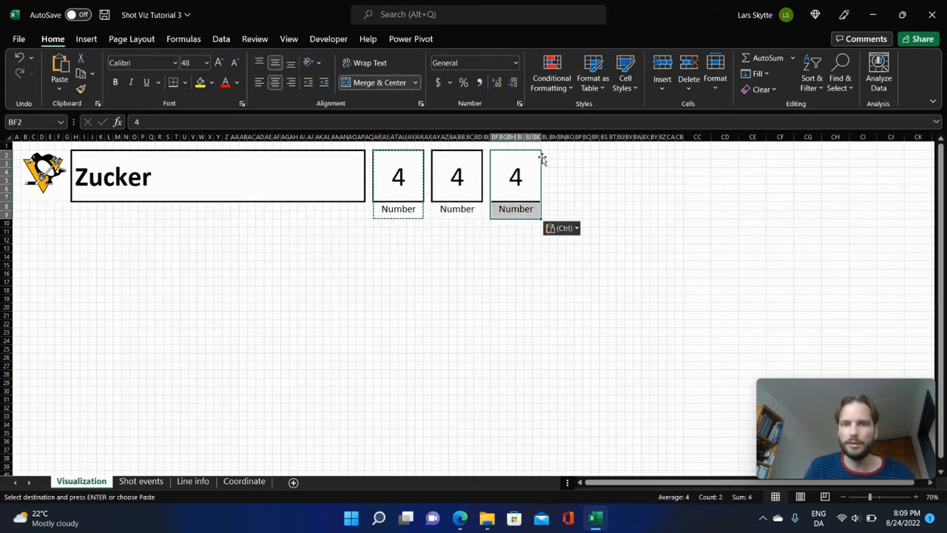
click(553, 154)
key(ctrl+v)
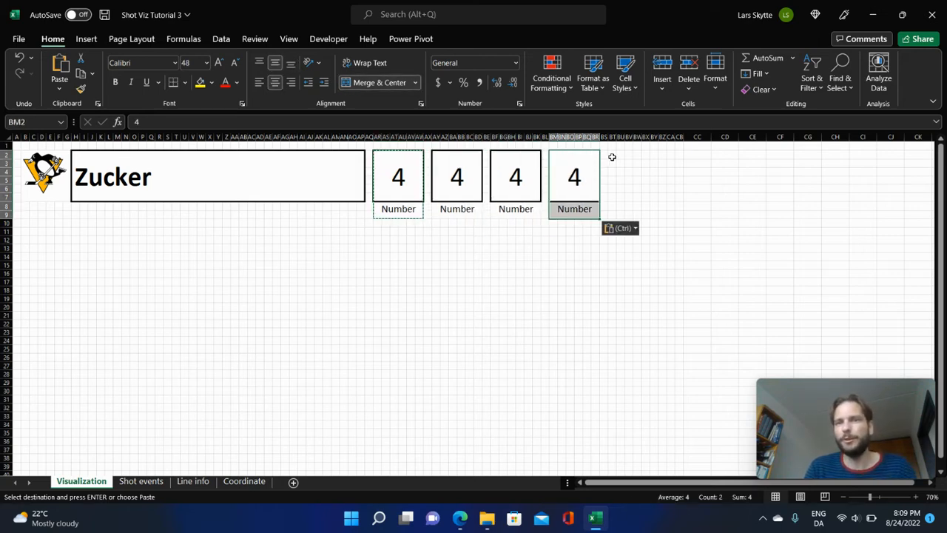
click(612, 156)
key(ctrl+v)
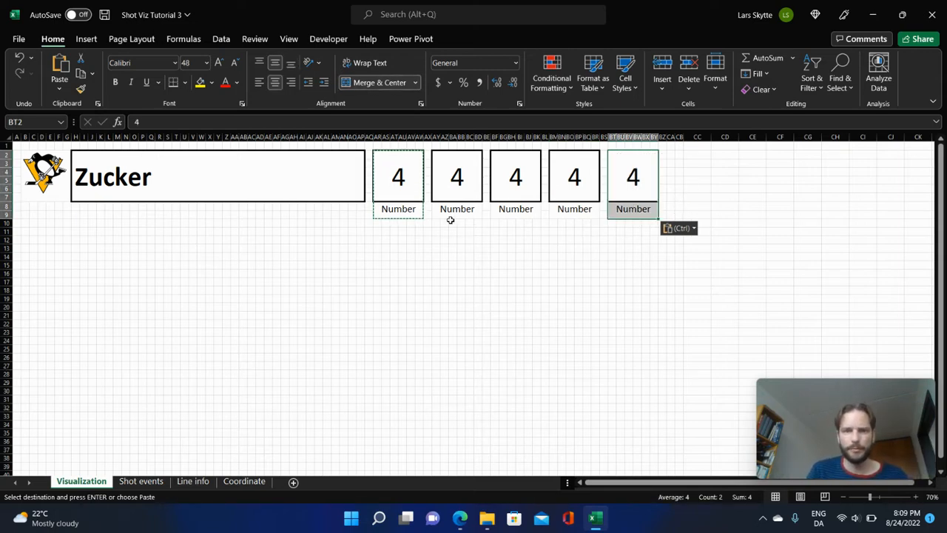
drag(456, 187, 628, 178)
key(Delete)
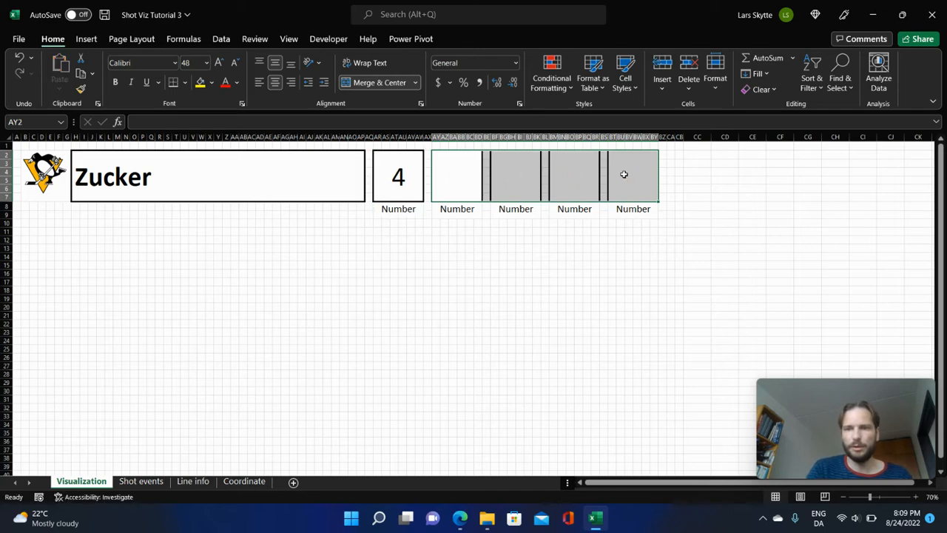
Relabel the first two copied boxes, AY8 and BF8, as Position and C+/-.
click(452, 214)
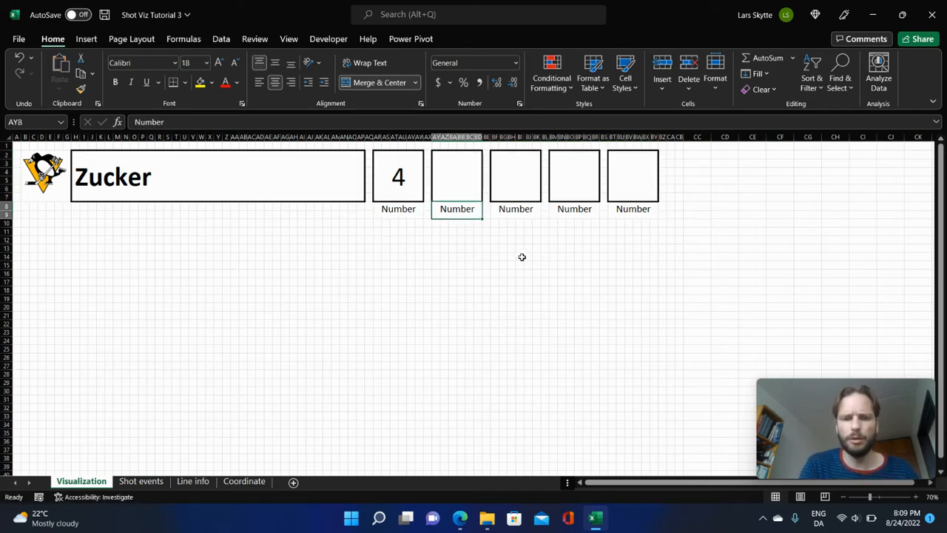
text(Position)
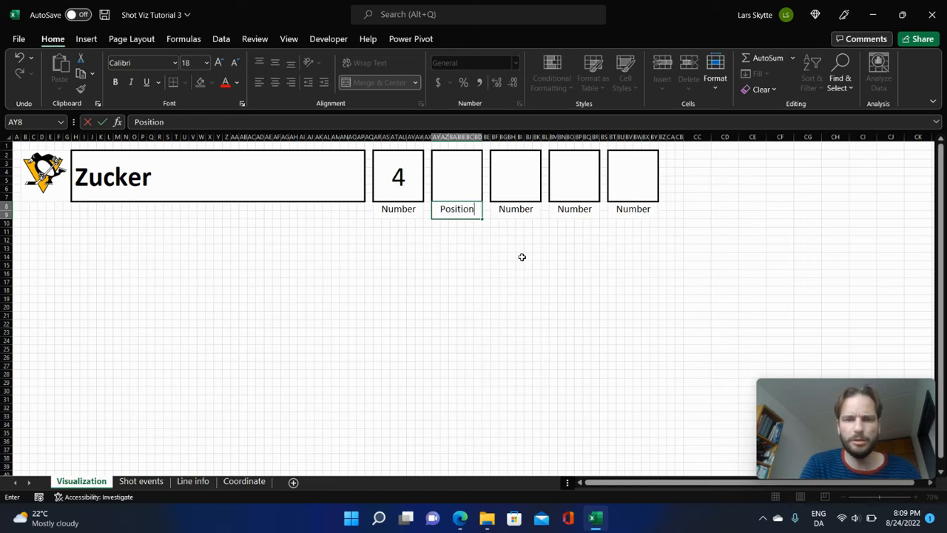
key(Tab)
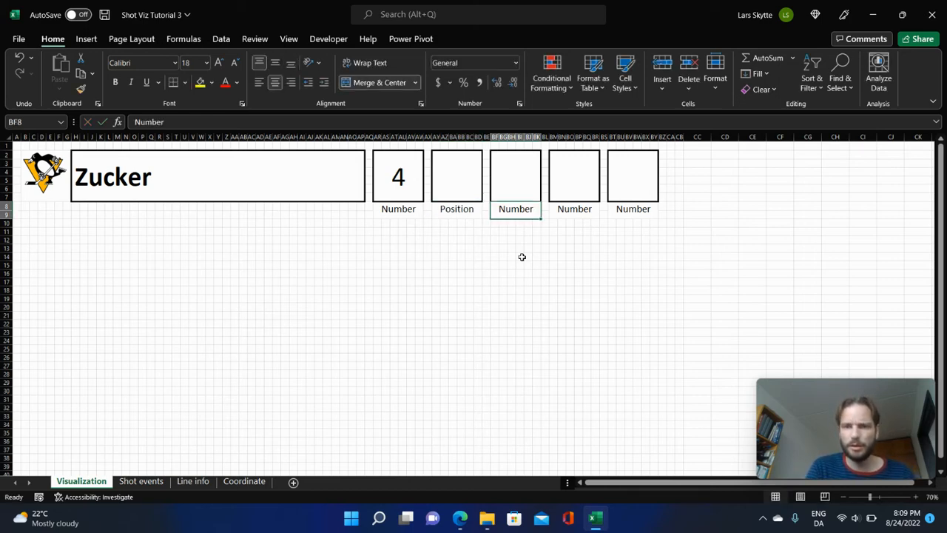
text(C+)
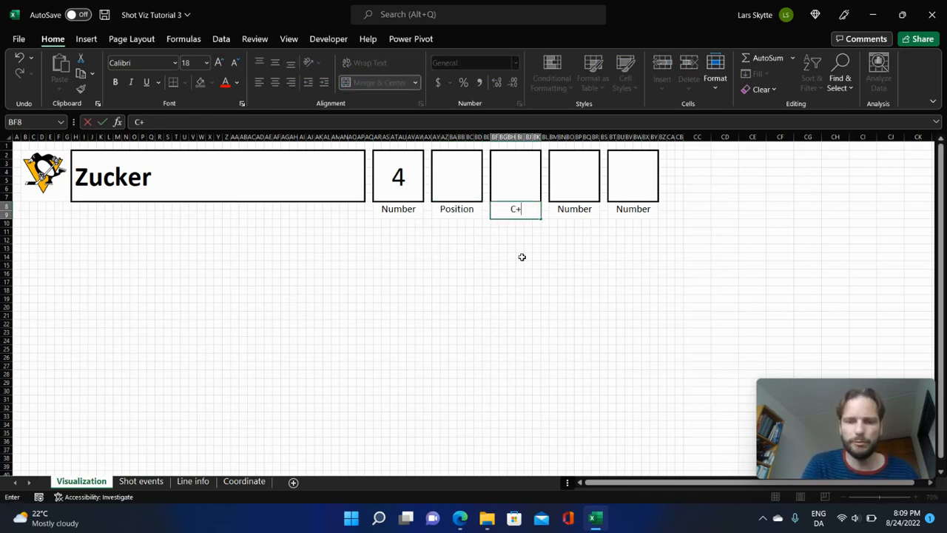
text(/-)
key(Tab)
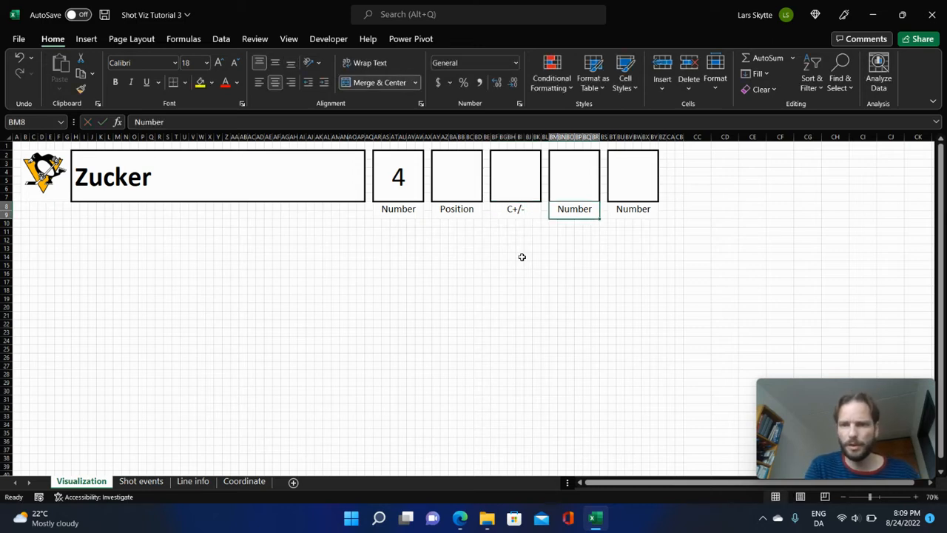
Relabel the last two copied boxes, BM8 and BT8, as S+/- and G+/-.
text(S+)
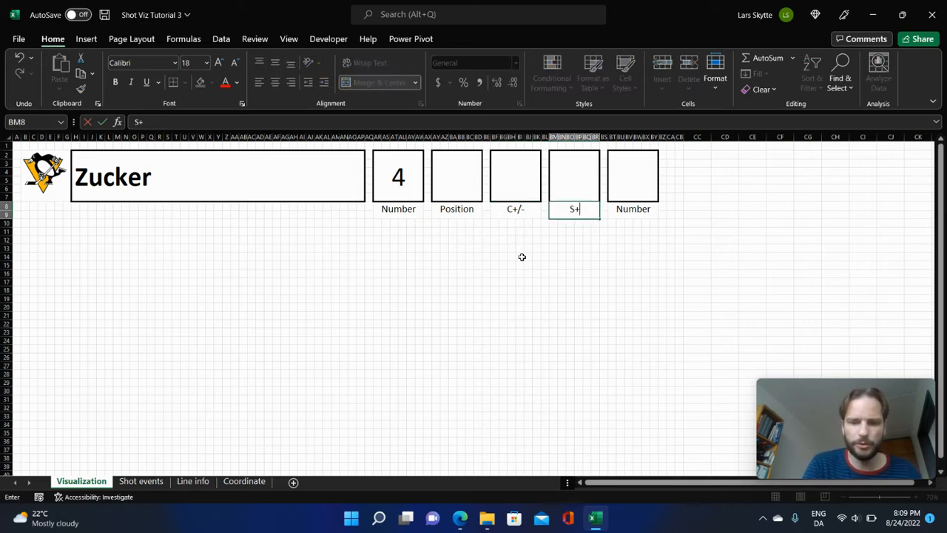
text(/-)
key(Tab)
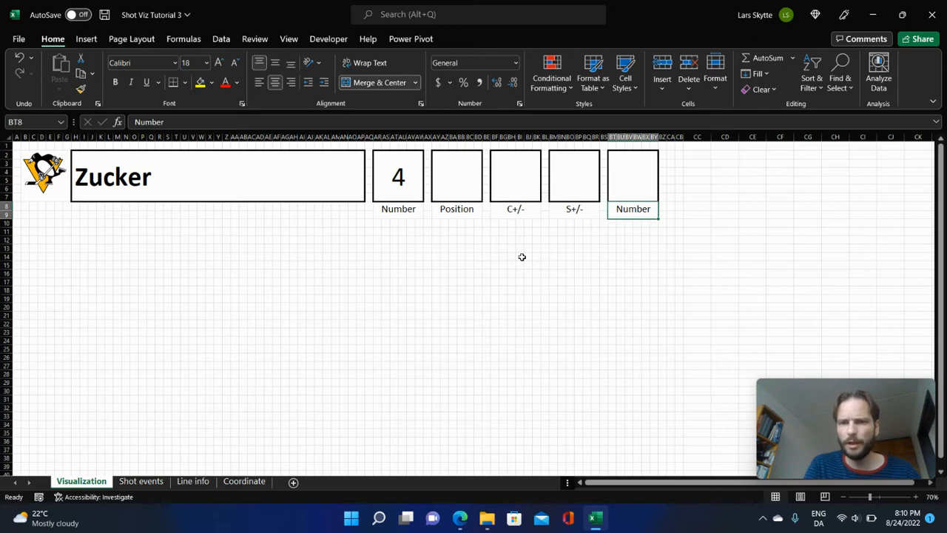
text(G+)
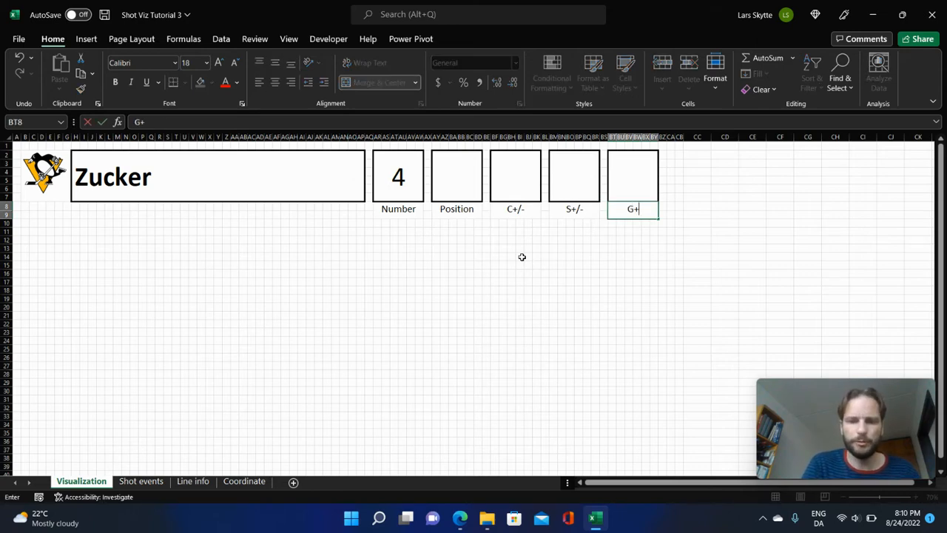
text(/-)
key(Return)
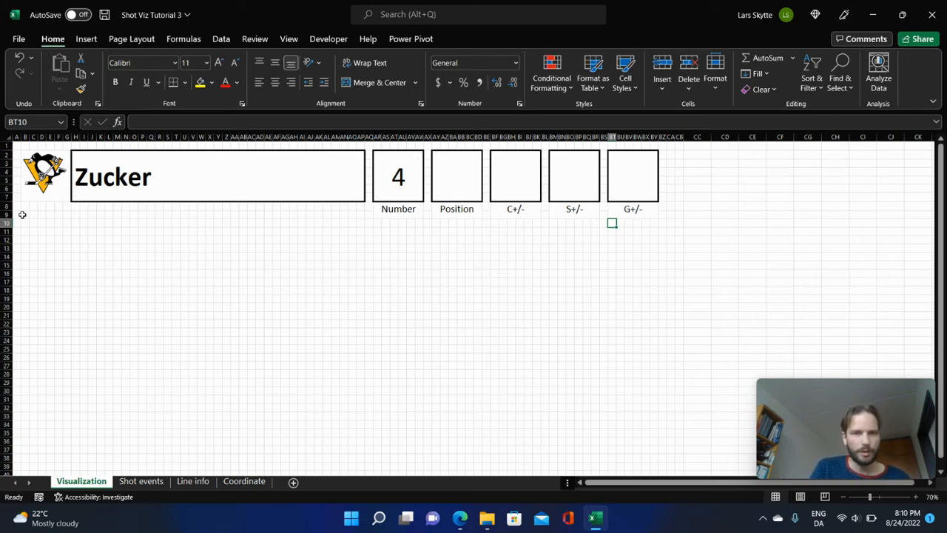
Merge cells B9:U11 below the logo and enter Individual as the section heading.
drag(22, 214, 184, 230)
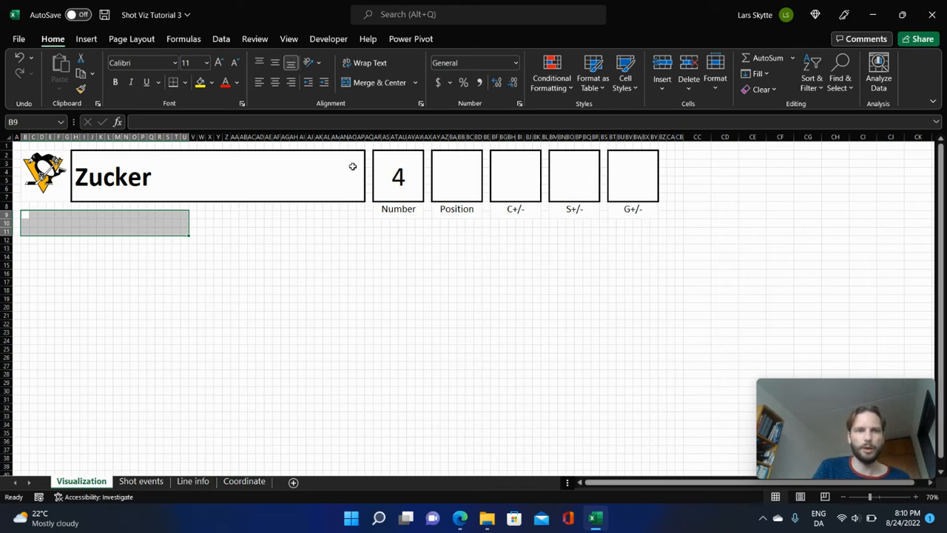
click(372, 82)
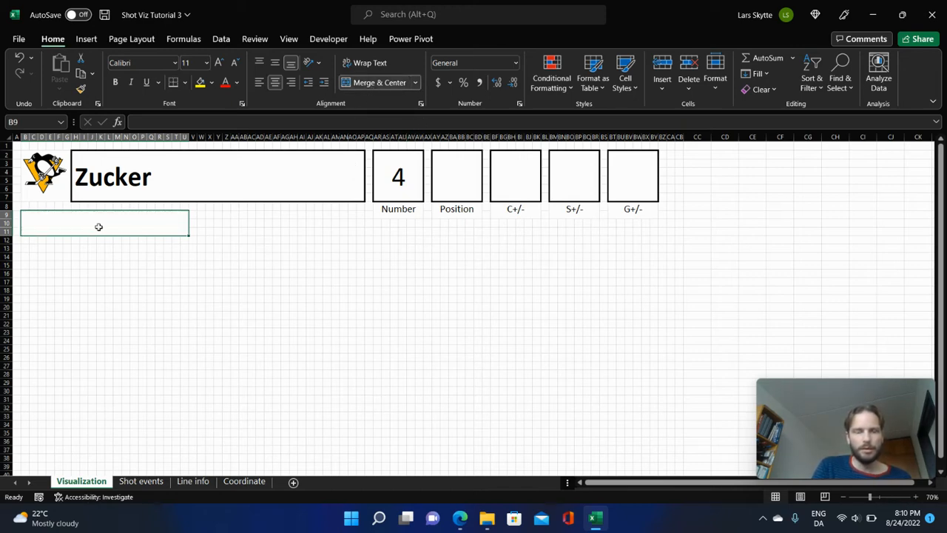
text(In)
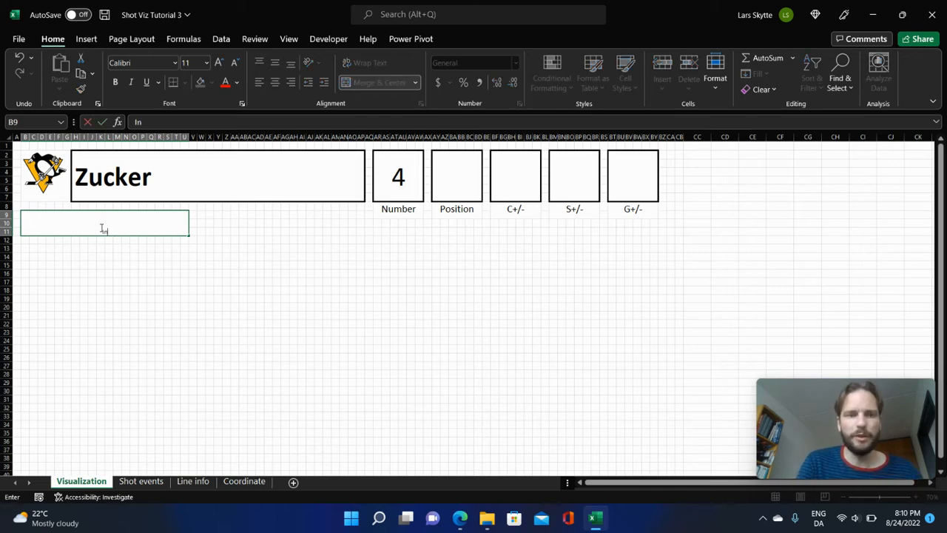
text(dividual)
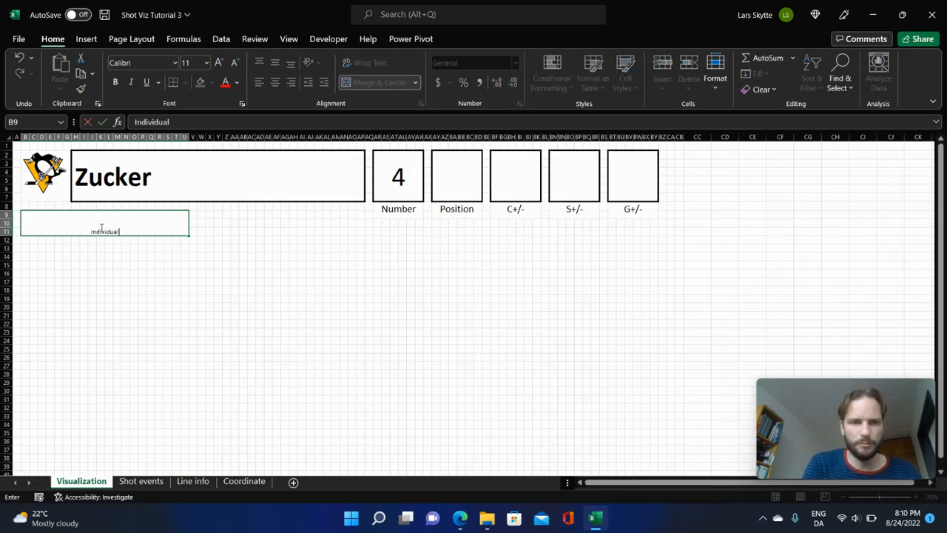
key(Return)
Set the Individual heading to font size 28, middle-aligned vertically and left-aligned.
click(101, 228)
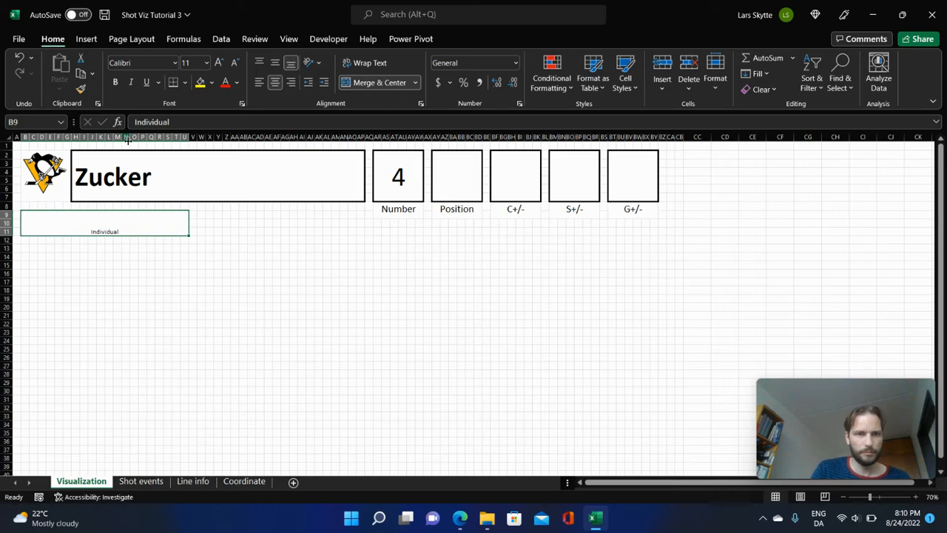
click(207, 64)
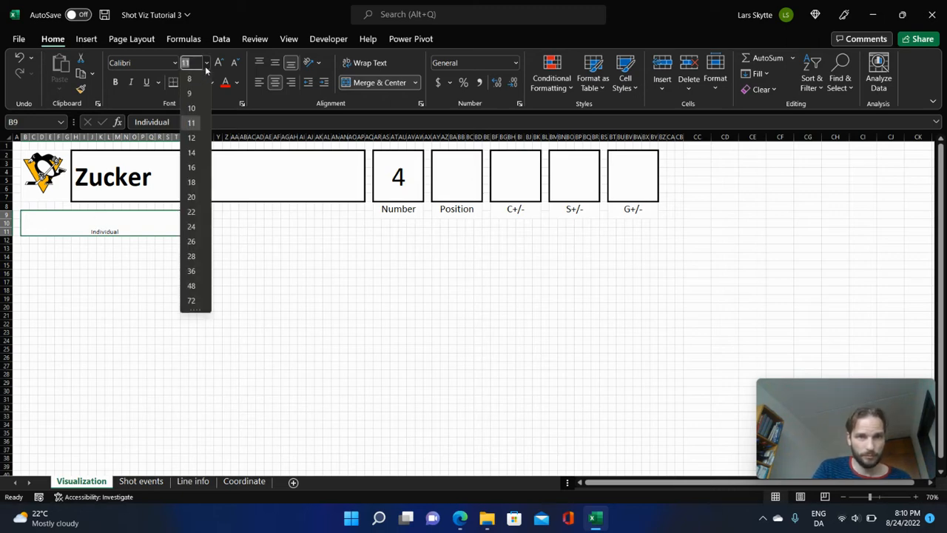
click(191, 256)
click(135, 217)
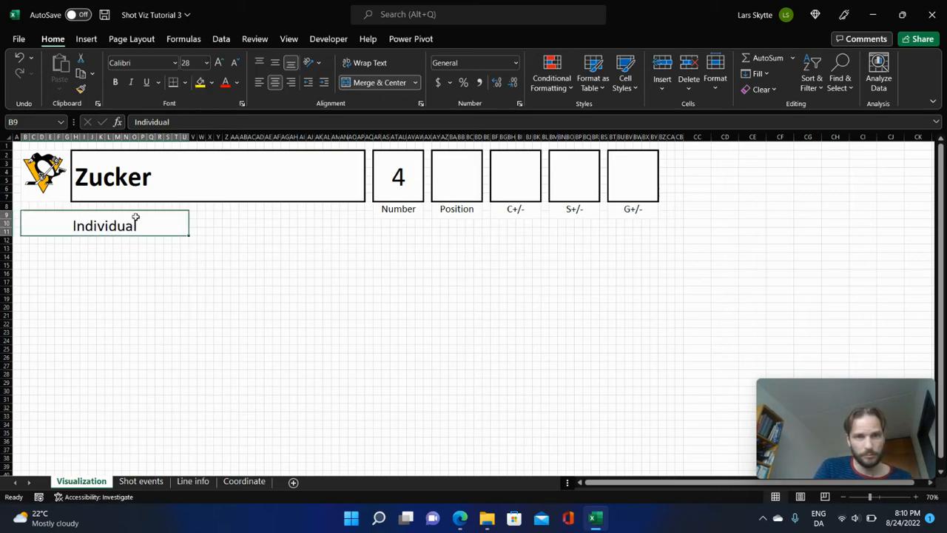
click(275, 62)
click(259, 82)
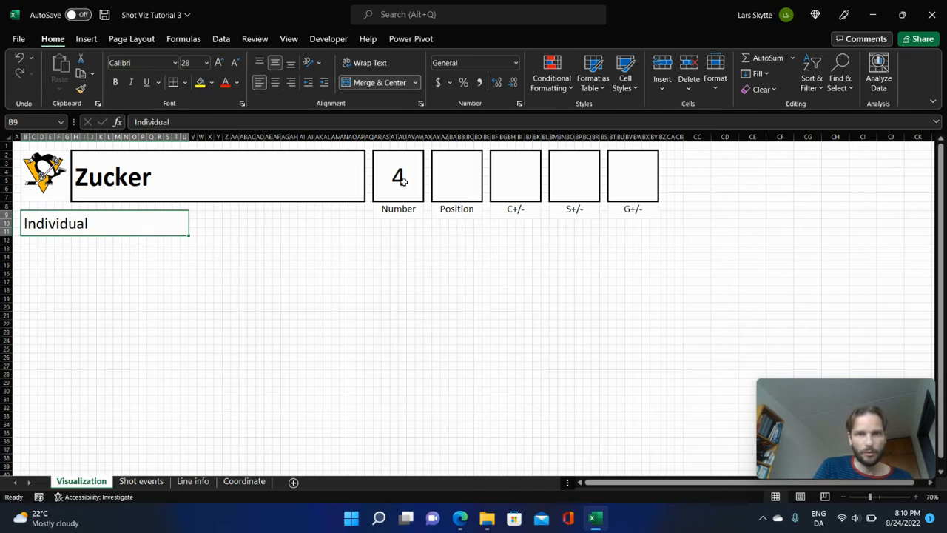
Copy the header's number box with its label to B12, I12 and P12 under the Individual heading.
drag(403, 164, 415, 209)
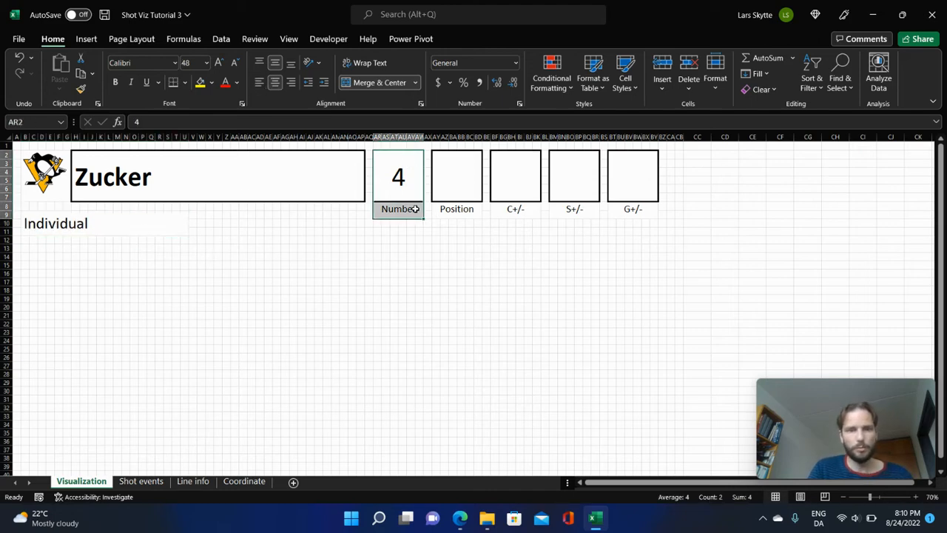
key(ctrl+c)
click(26, 239)
key(ctrl+v)
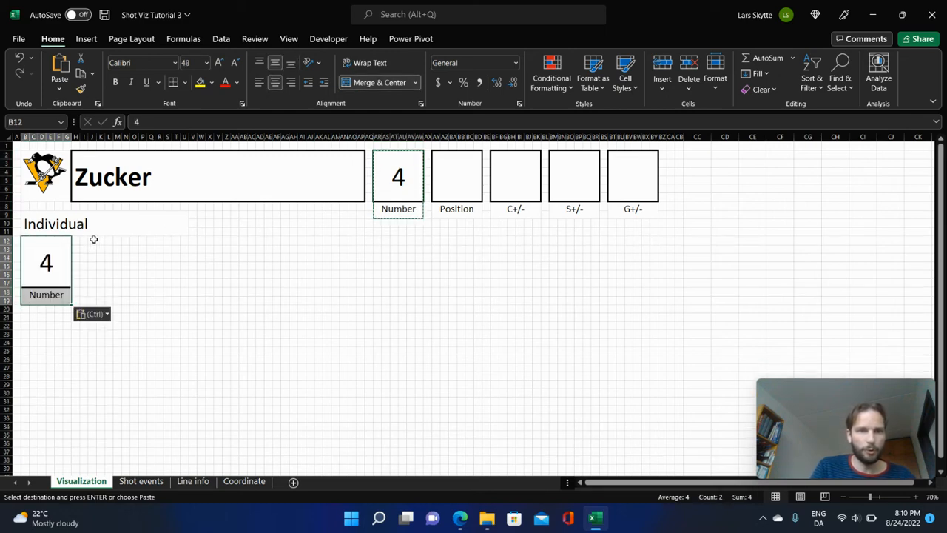
click(83, 239)
key(ctrl+v)
click(141, 240)
key(ctrl+v)
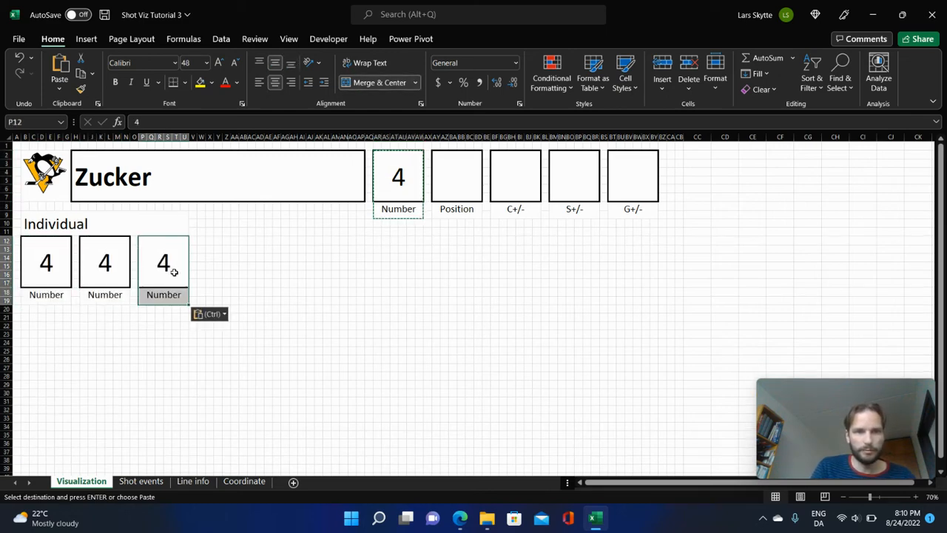
Set the font size of the values in the three Individual boxes to 36.
click(48, 263)
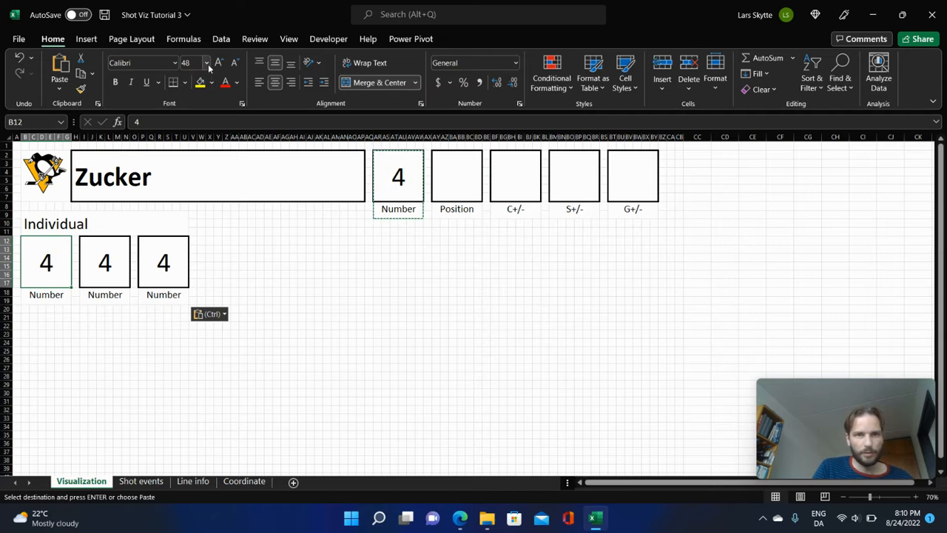
click(206, 63)
click(192, 270)
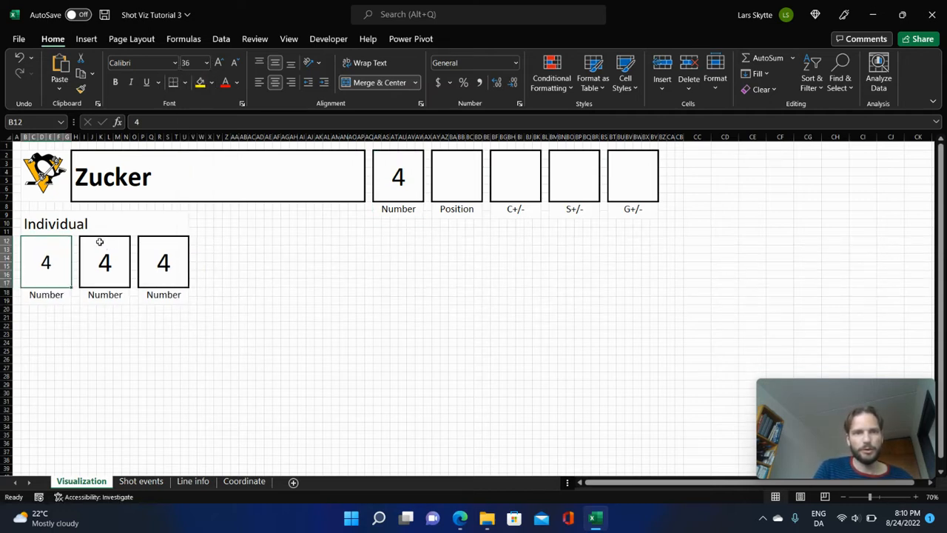
mouse_move(101, 239)
mouse_down()
mouse_move(180, 239)
mouse_move(106, 239)
mouse_up()
ctrl+click(166, 257)
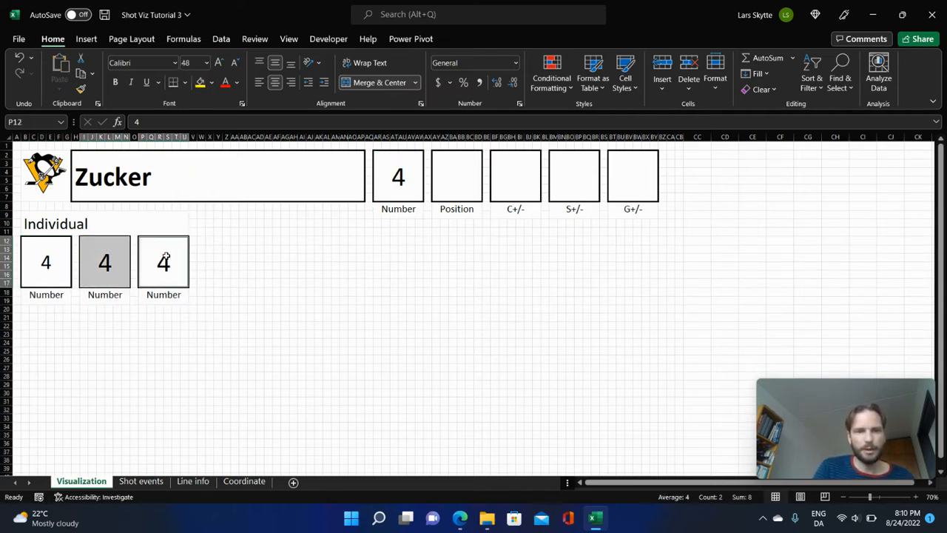
click(207, 63)
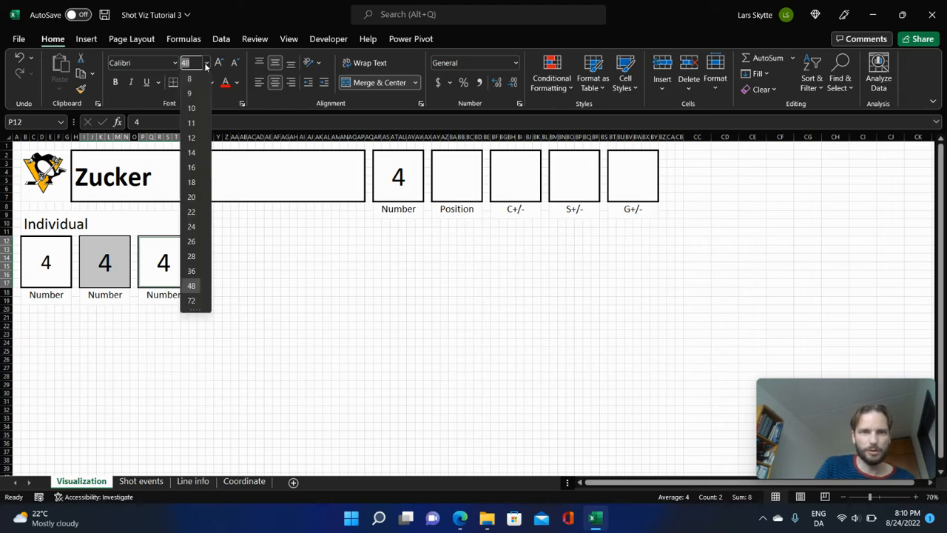
click(191, 271)
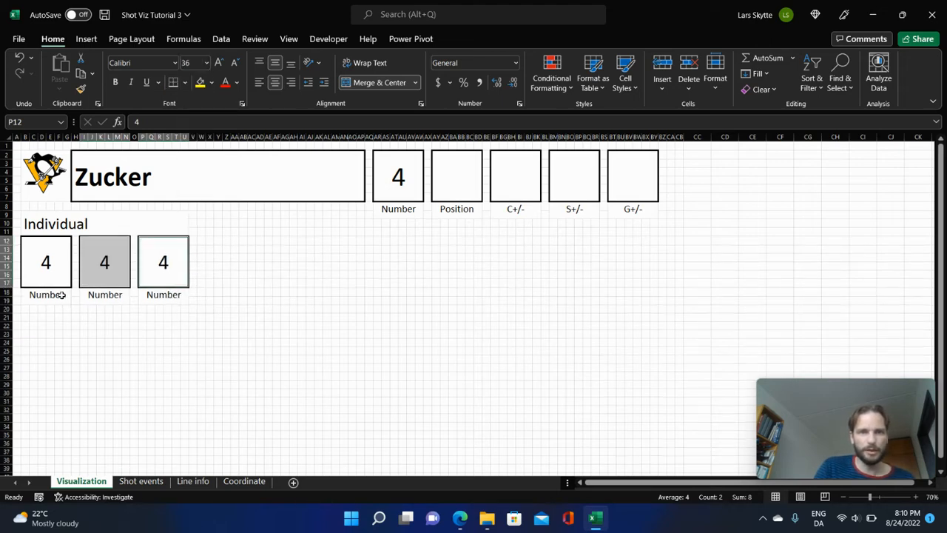
Set the font size of the three labels below the Individual boxes to 16.
click(62, 294)
ctrl+click(113, 292)
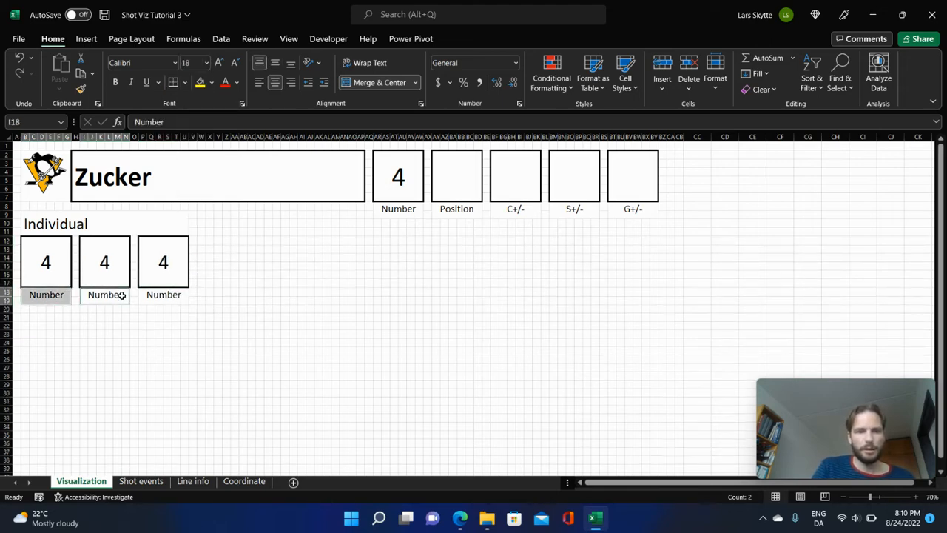
ctrl+click(165, 293)
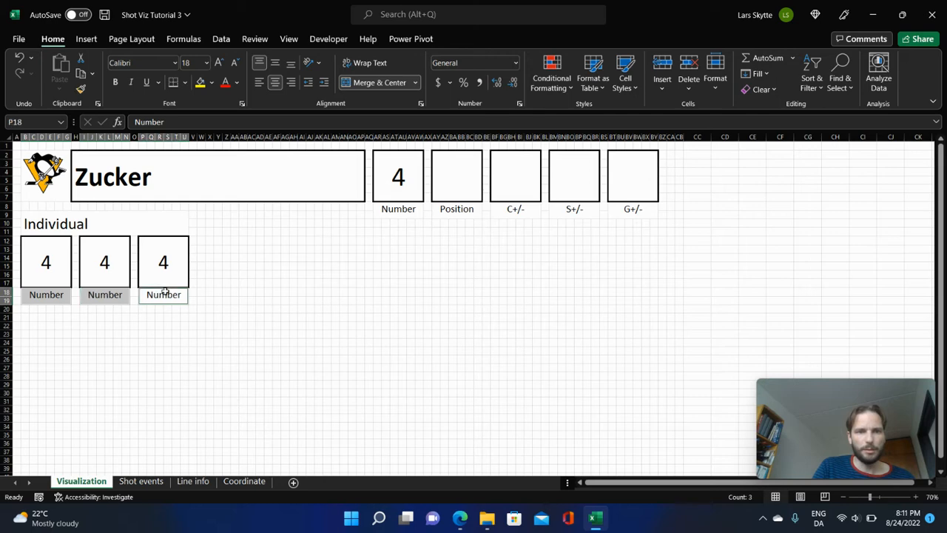
click(206, 63)
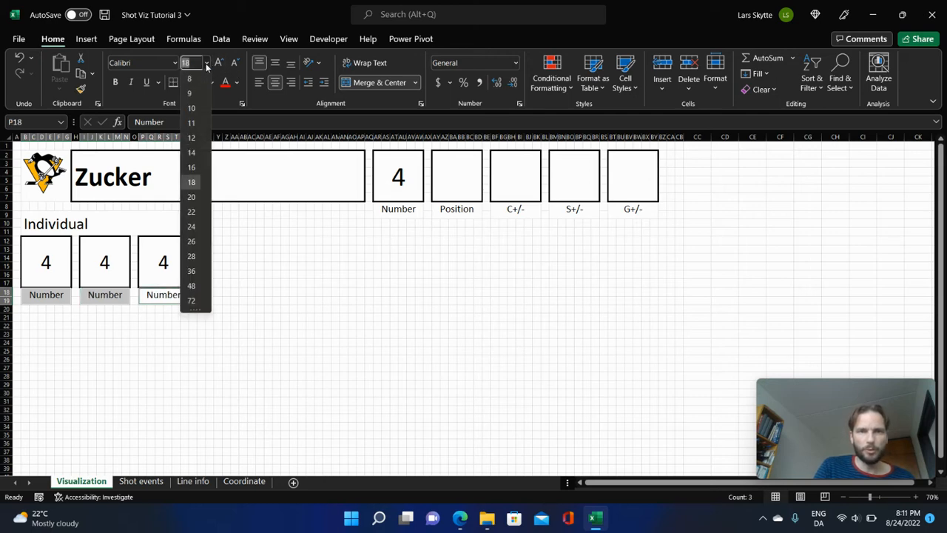
click(192, 168)
click(44, 300)
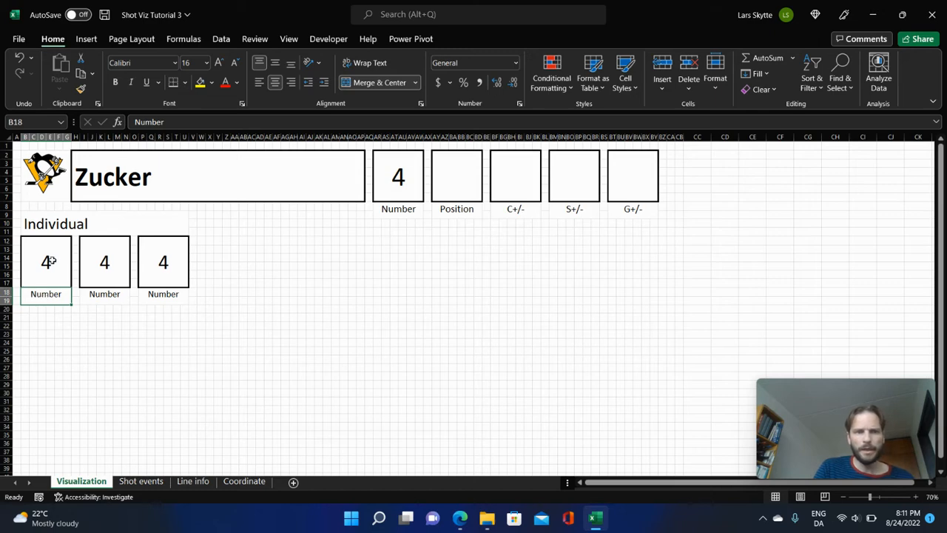
Clear the 4 from all three Individual boxes.
click(49, 261)
ctrl+click(105, 262)
ctrl+click(160, 262)
key(Delete)
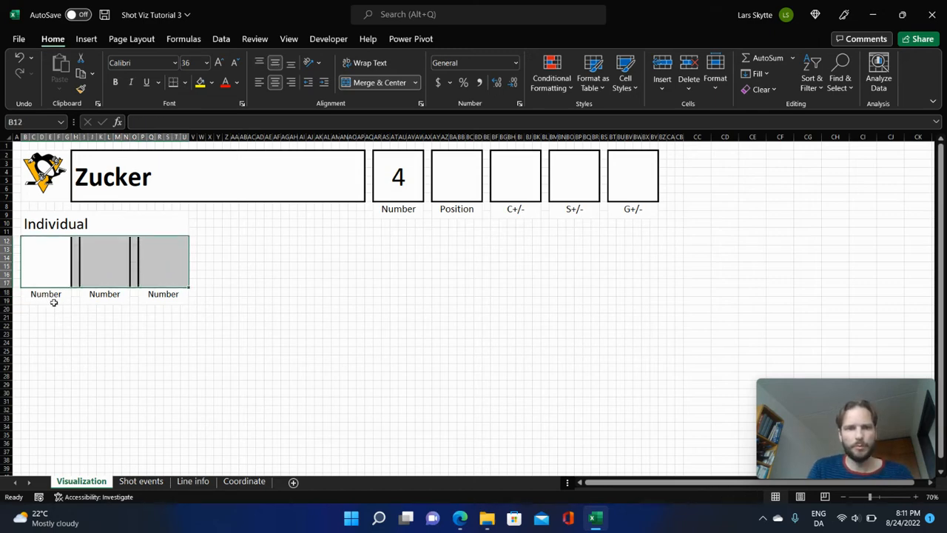
Relabel the first two Individual boxes as Goal and Assist, and clear the third box's label.
click(47, 299)
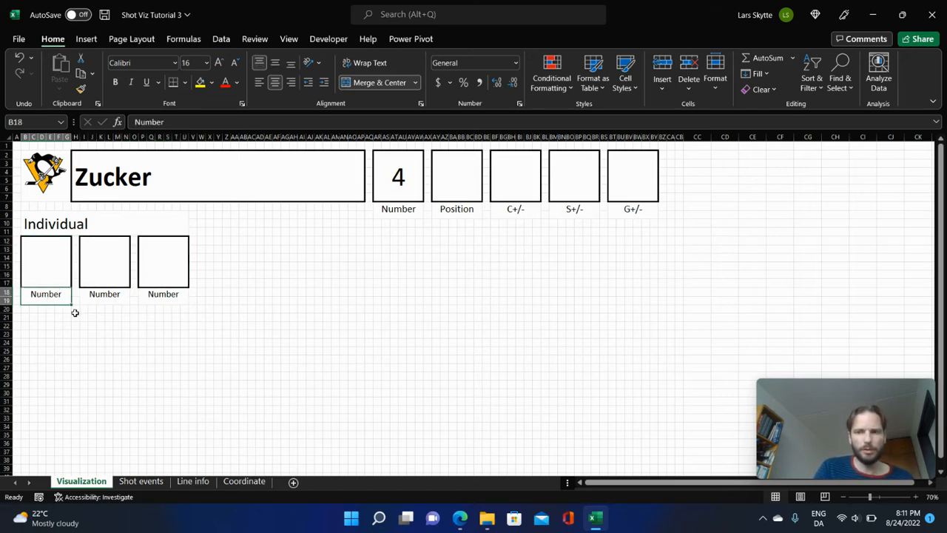
text(Goal)
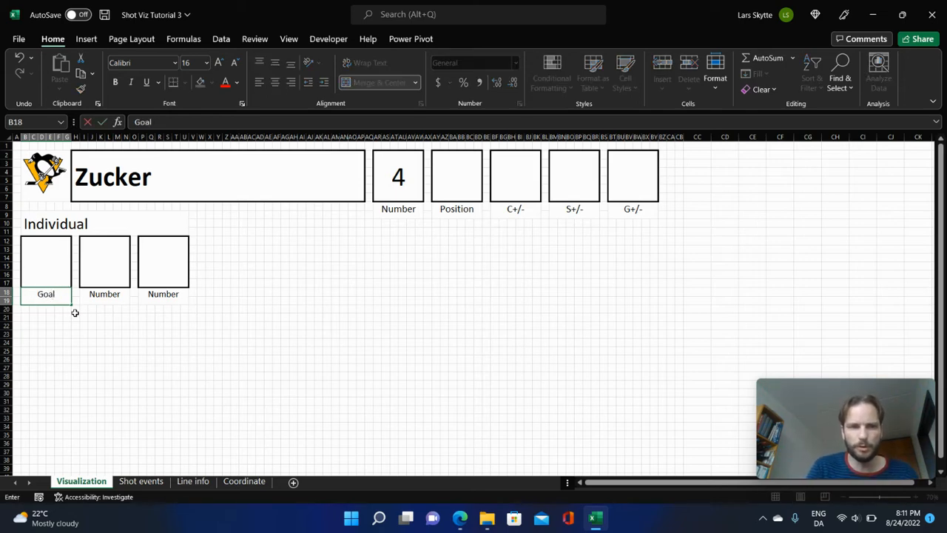
key(Tab)
text(Assis)
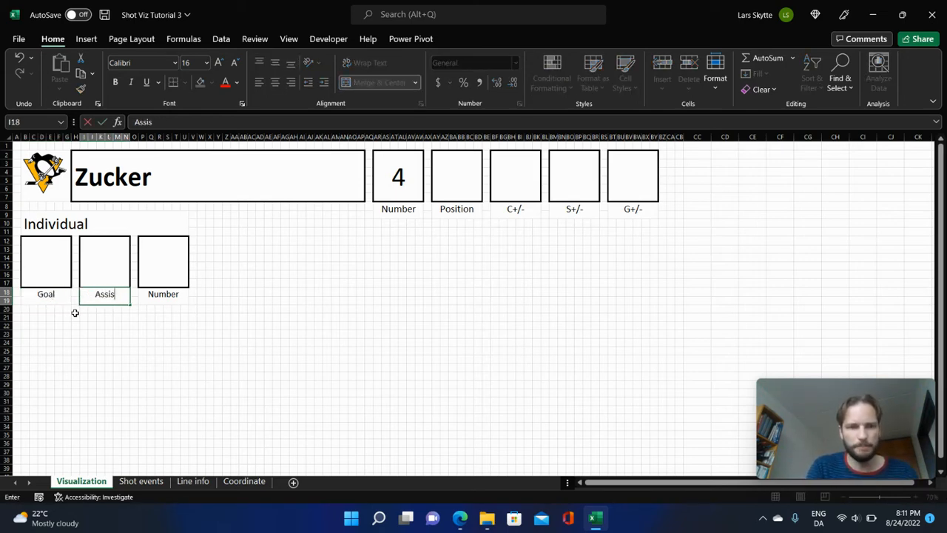
text(t)
key(Tab)
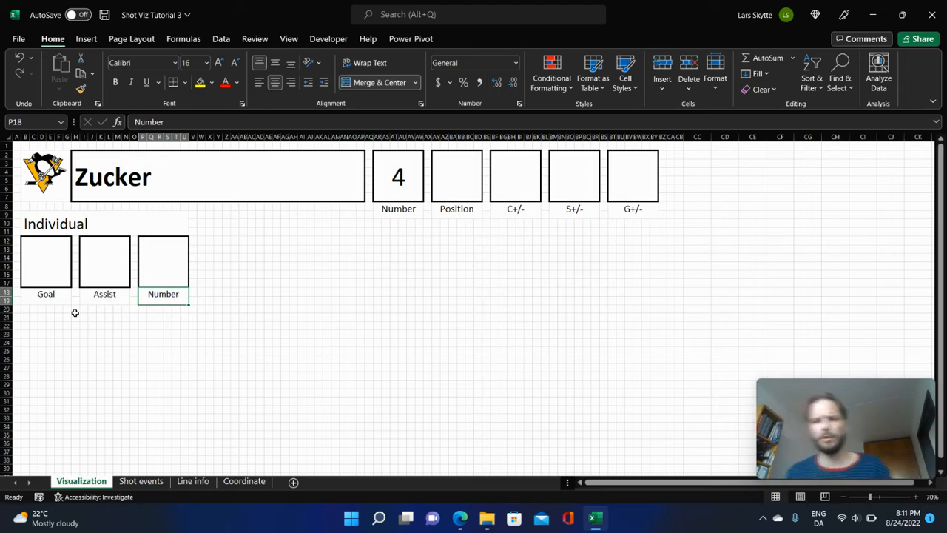
key(Delete)
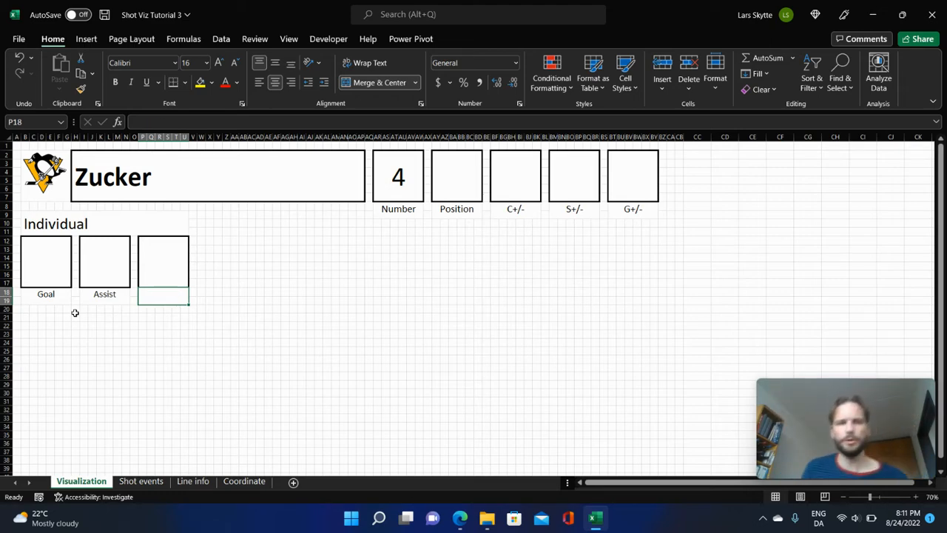
Copy the whole Individual section to B20 and change the copy's heading to On-Ice.
drag(44, 224, 185, 293)
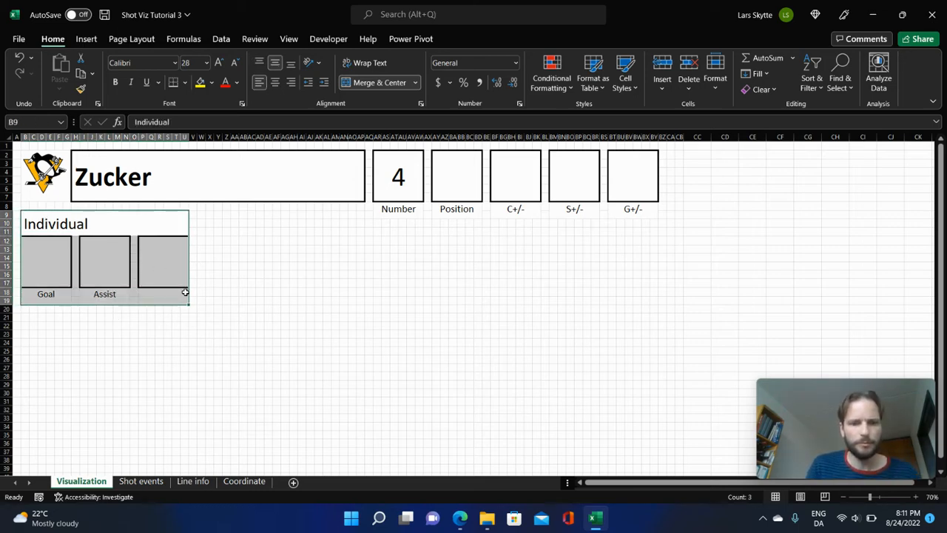
key(ctrl+c)
click(26, 312)
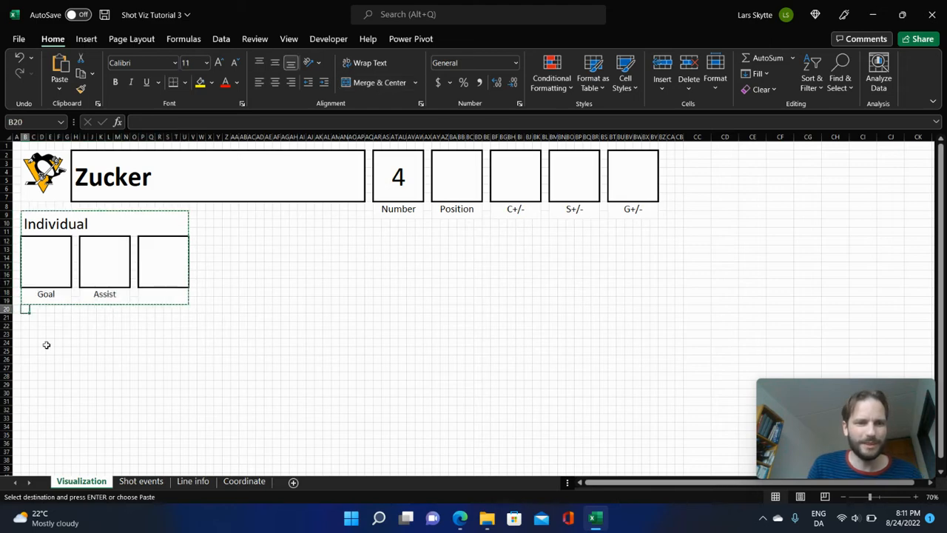
key(ctrl+v)
click(91, 317)
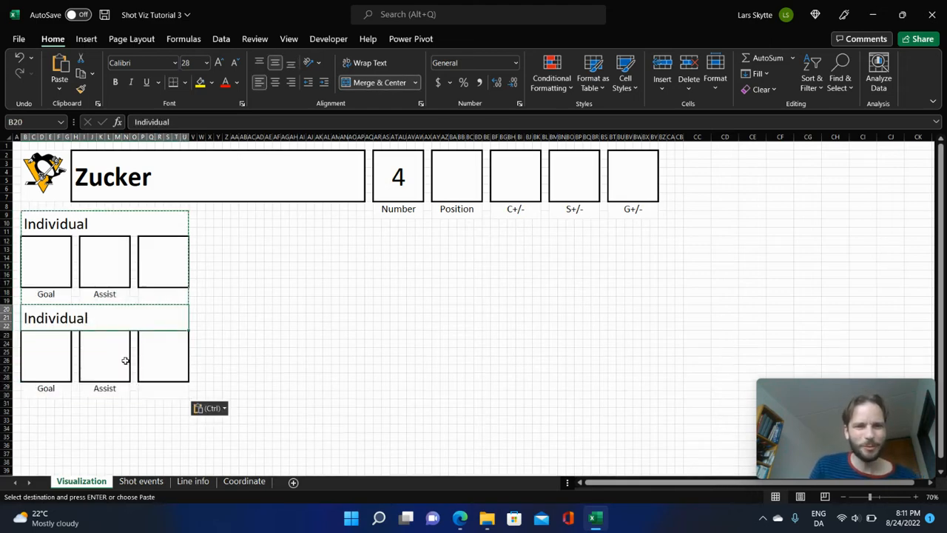
text(On)
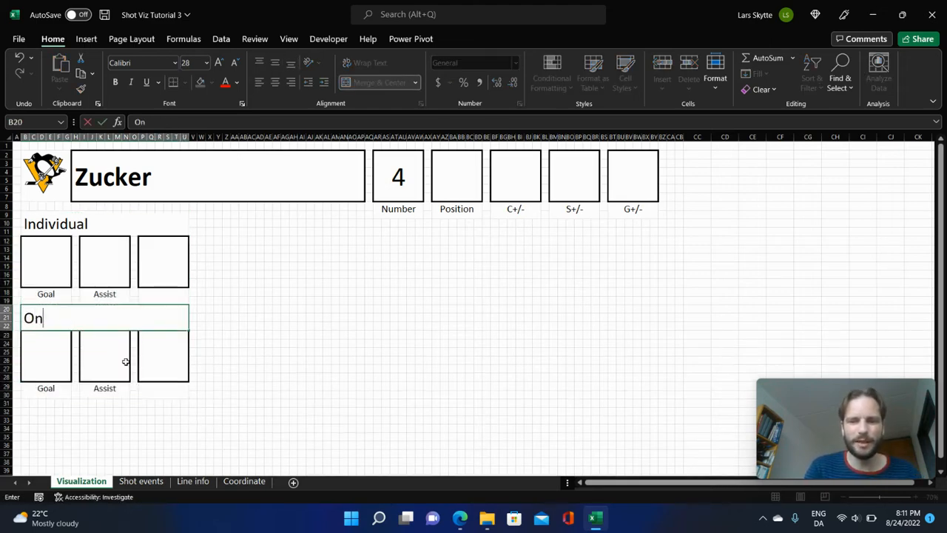
text(-Ice)
key(Return)
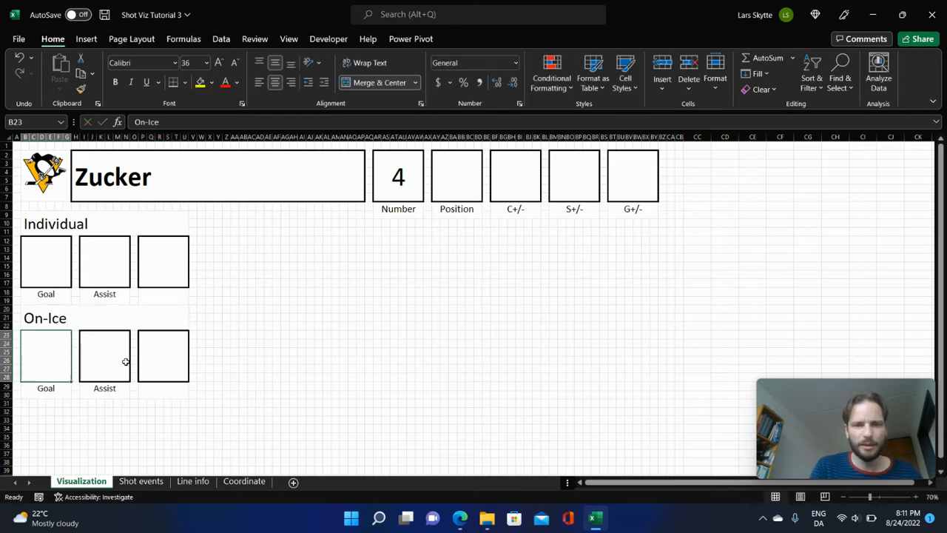
Copy the On-Ice row of three boxes with its labels to B31 directly below.
drag(65, 349, 182, 388)
key(ctrl+c)
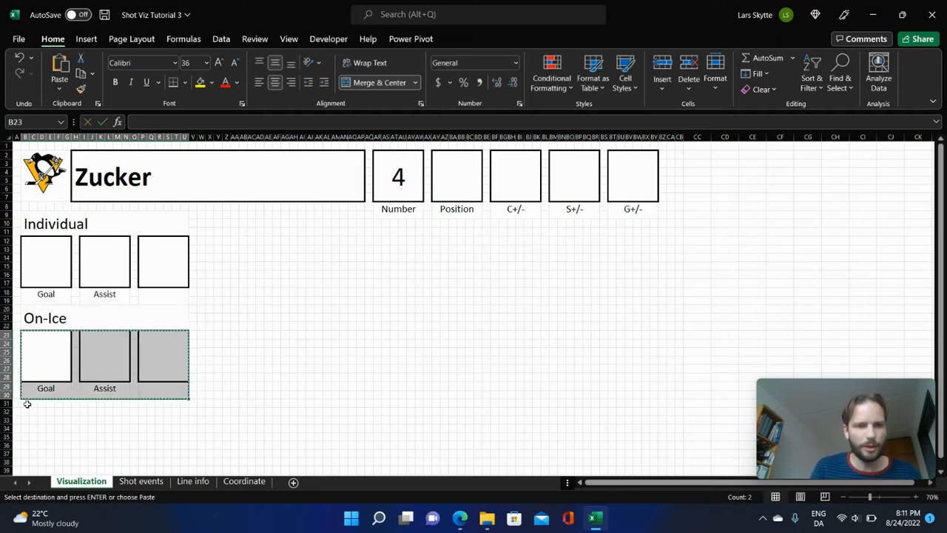
click(30, 403)
key(ctrl+v)
Relabel the three boxes in the upper On-Ice row as CF%, SF% and GF%.
click(46, 388)
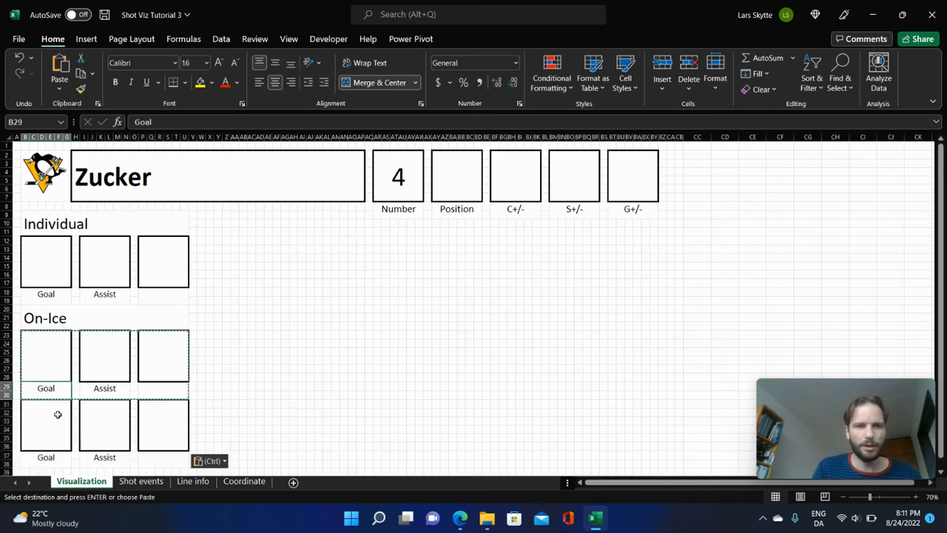
text(CF%)
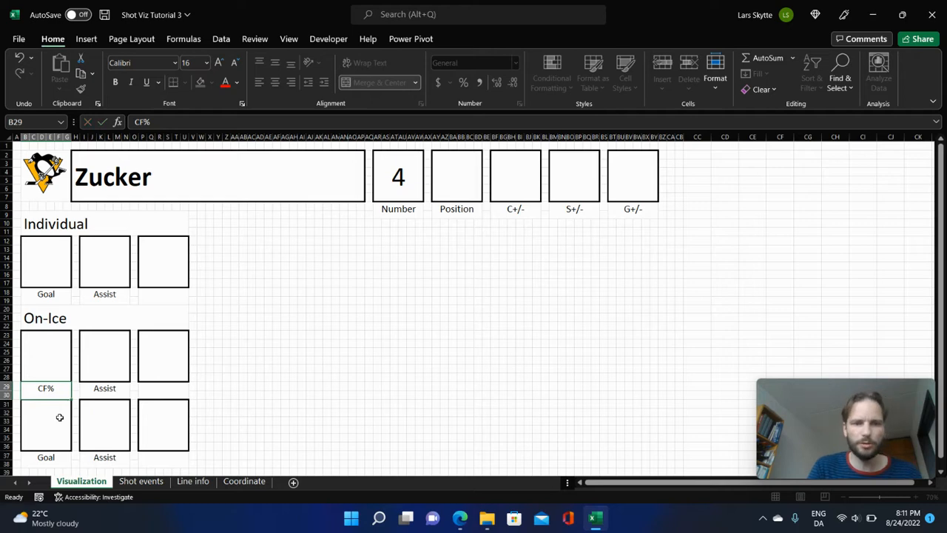
key(Tab)
text(SF%)
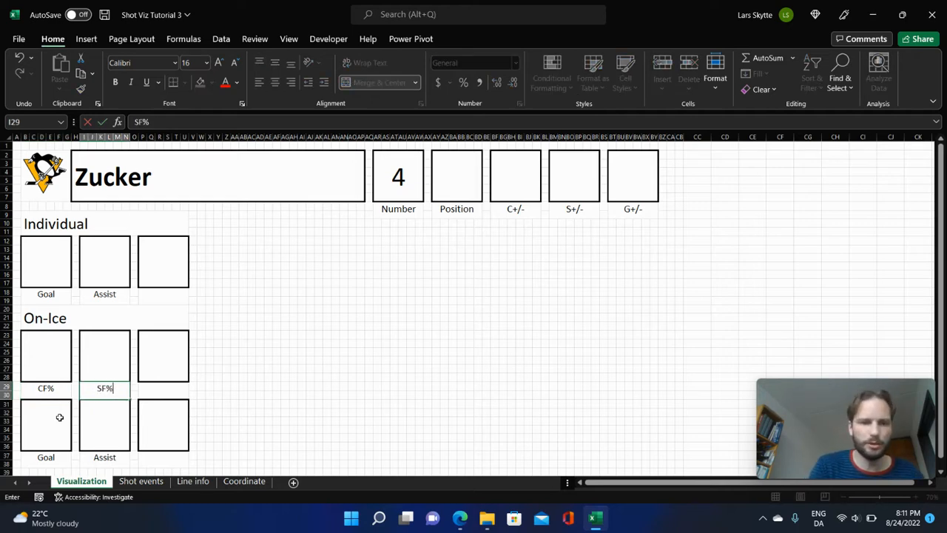
key(Tab)
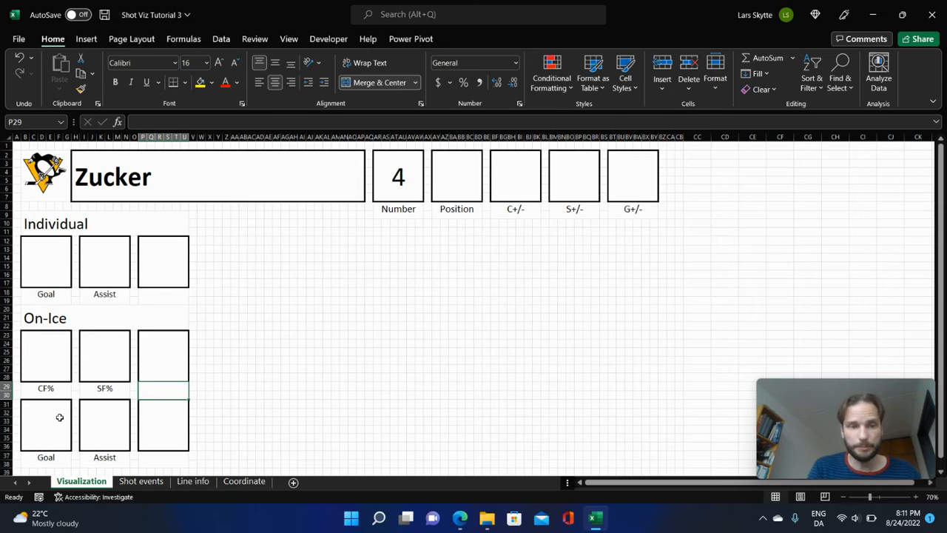
text(GF)
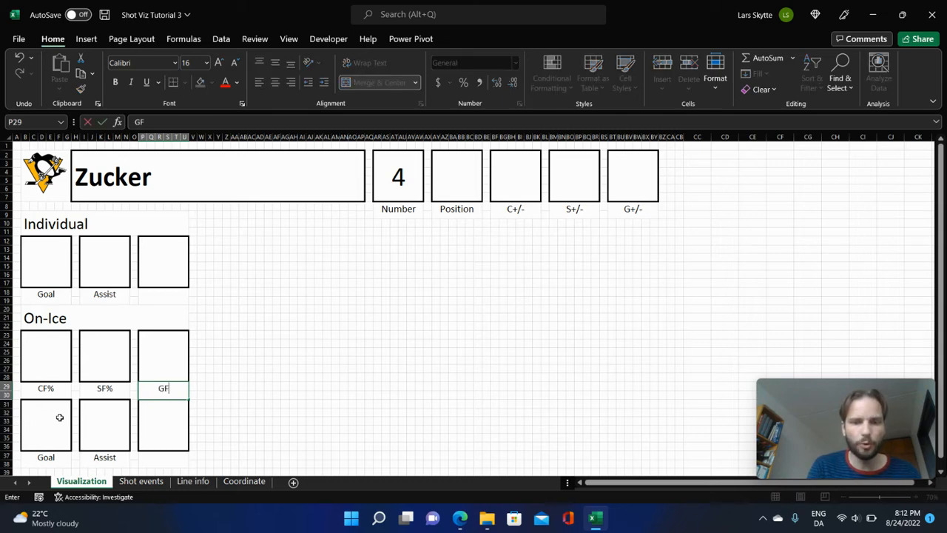
text(%)
key(Return)
Relabel the three boxes in the lower On-Ice row as oi-Sh%, oi-Sv% and oi-PDO.
key(Down)
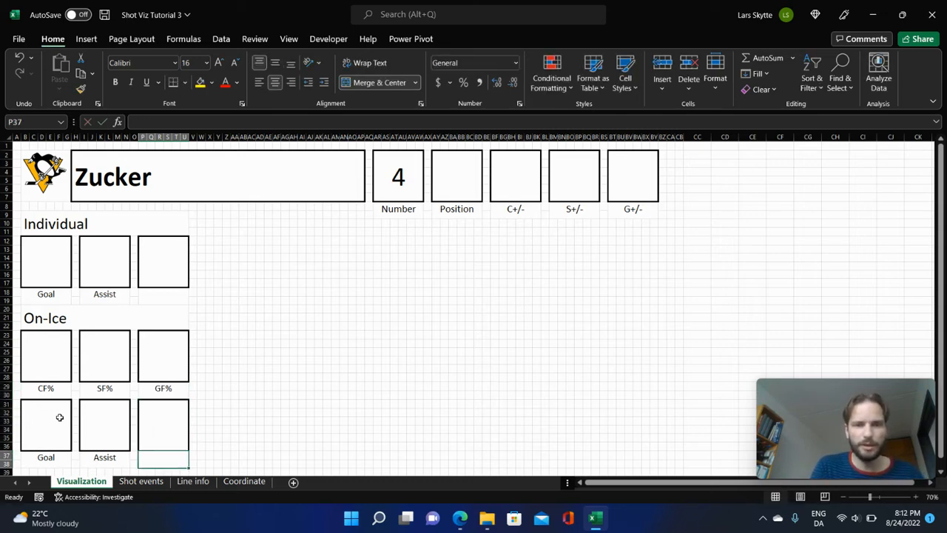
key(Left)
key(Left)
key(Left)
key(Left)
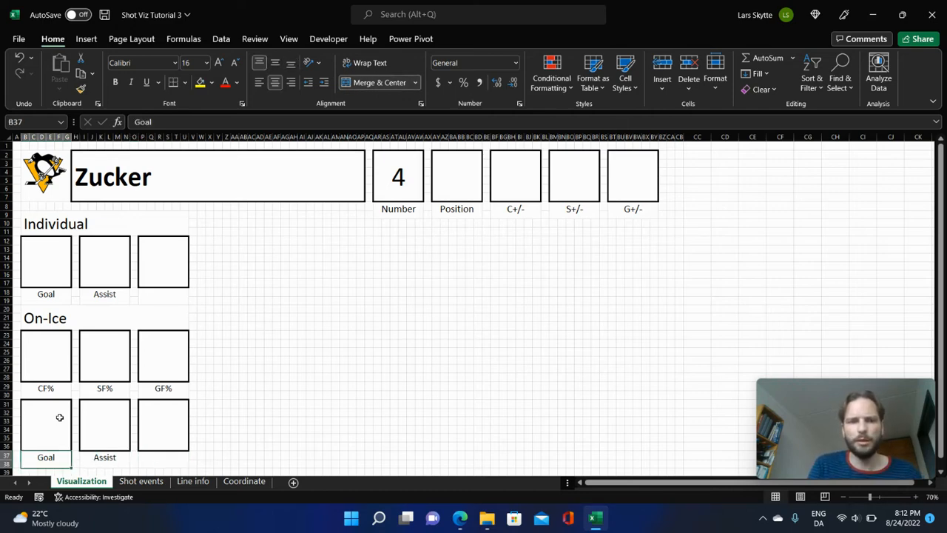
text(oi)
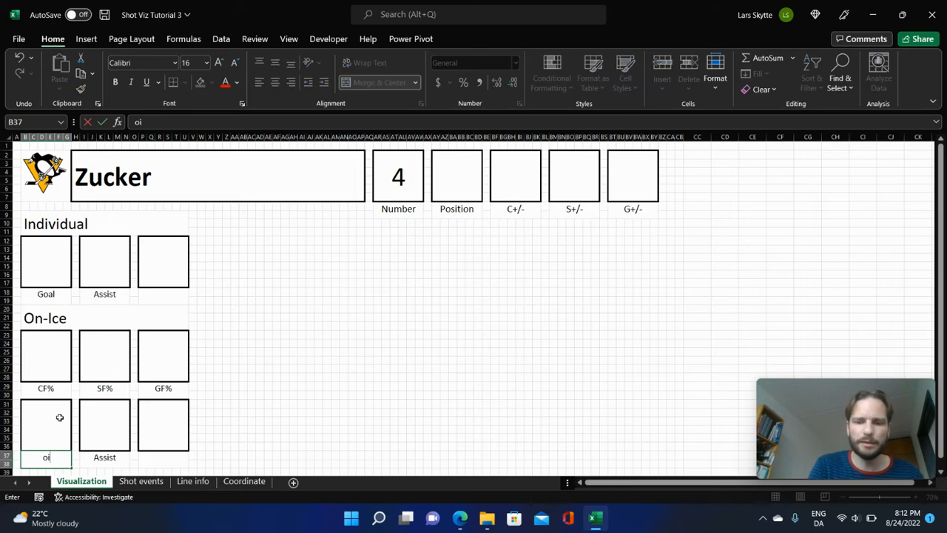
text(-Sh%)
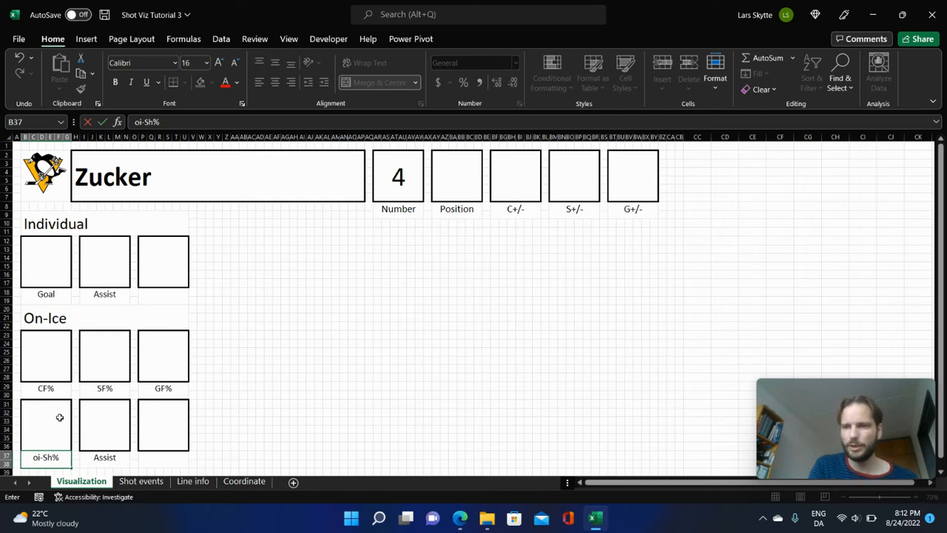
key(Tab)
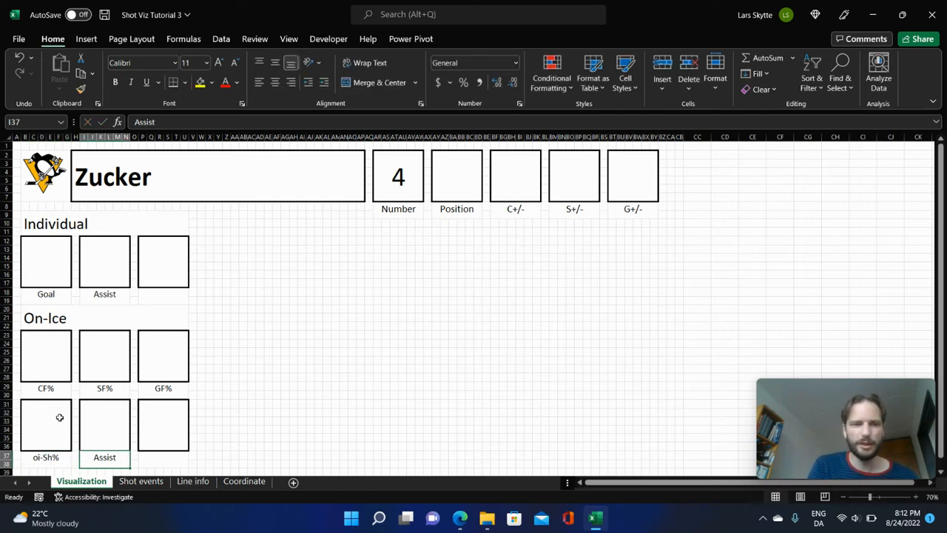
text(oi)
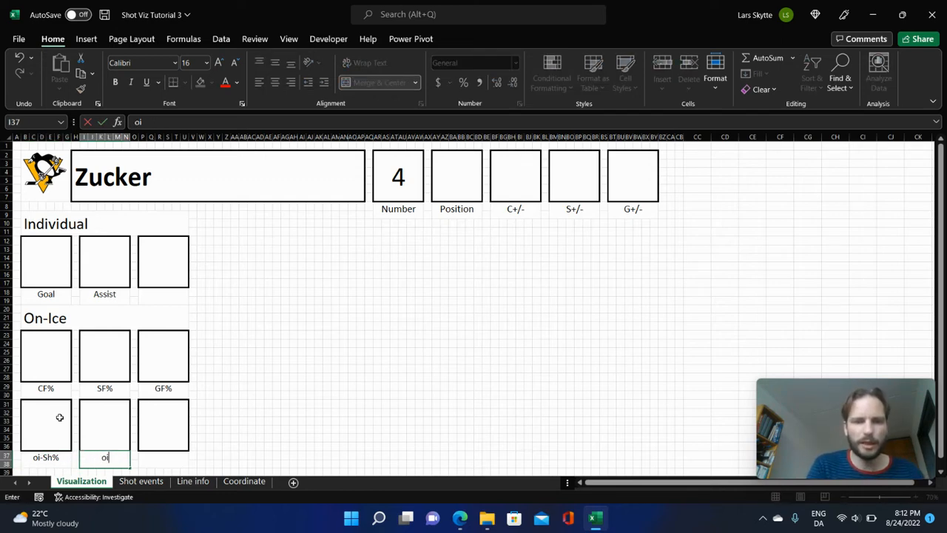
text(-Sv%)
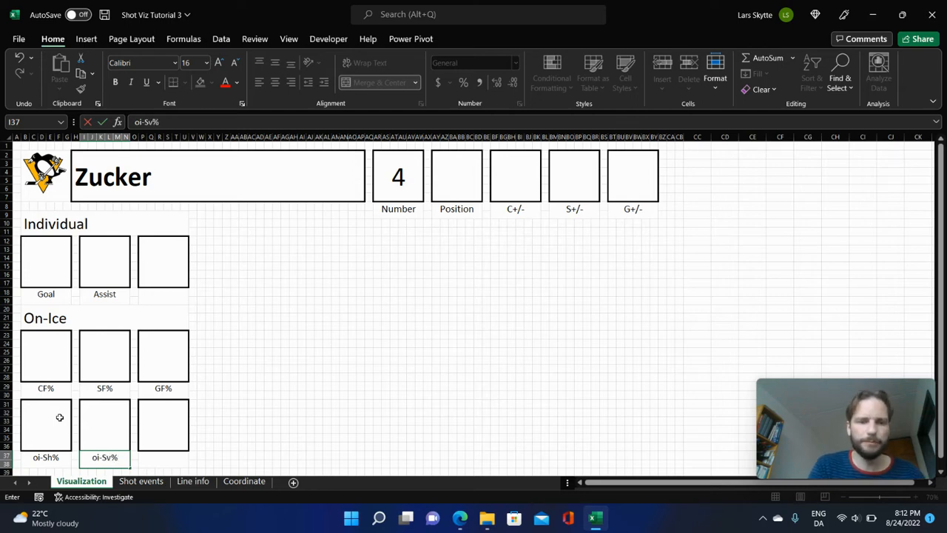
key(Tab)
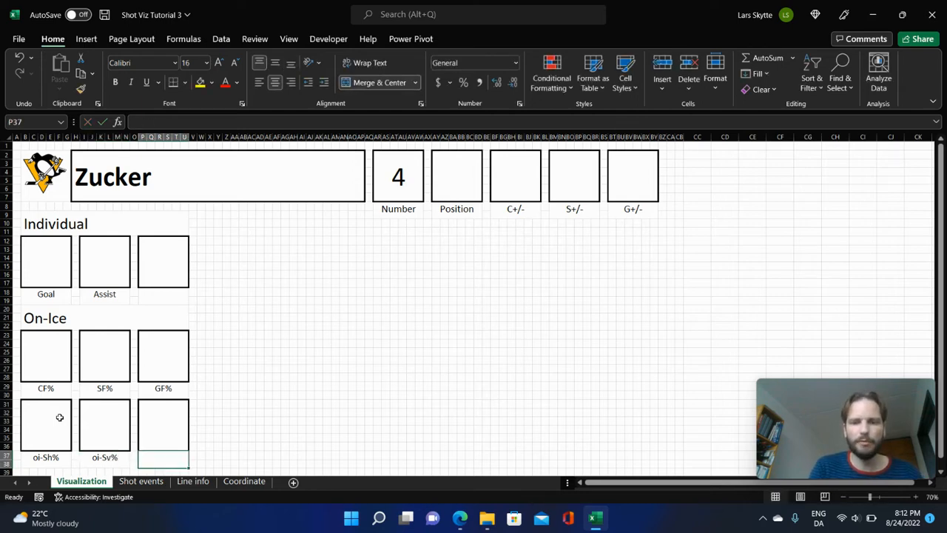
text(oi-)
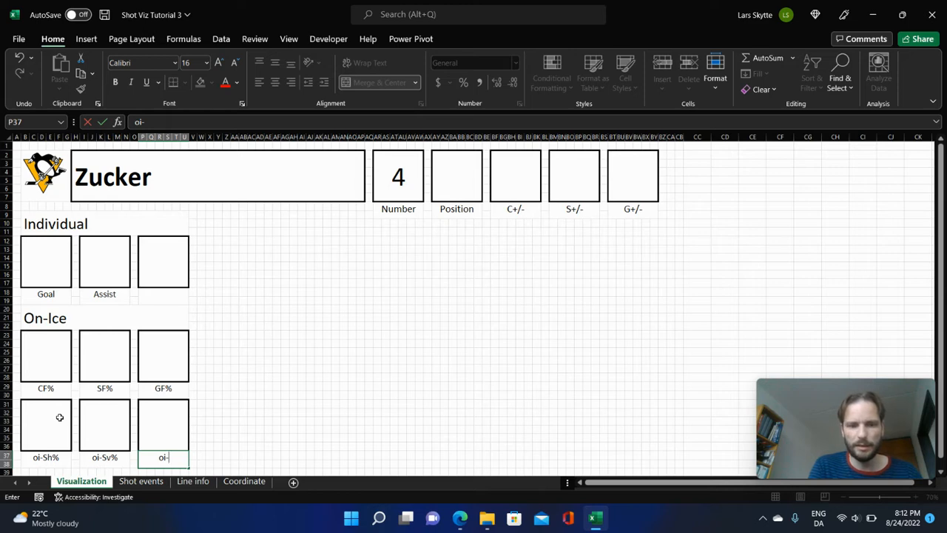
text(PDO)
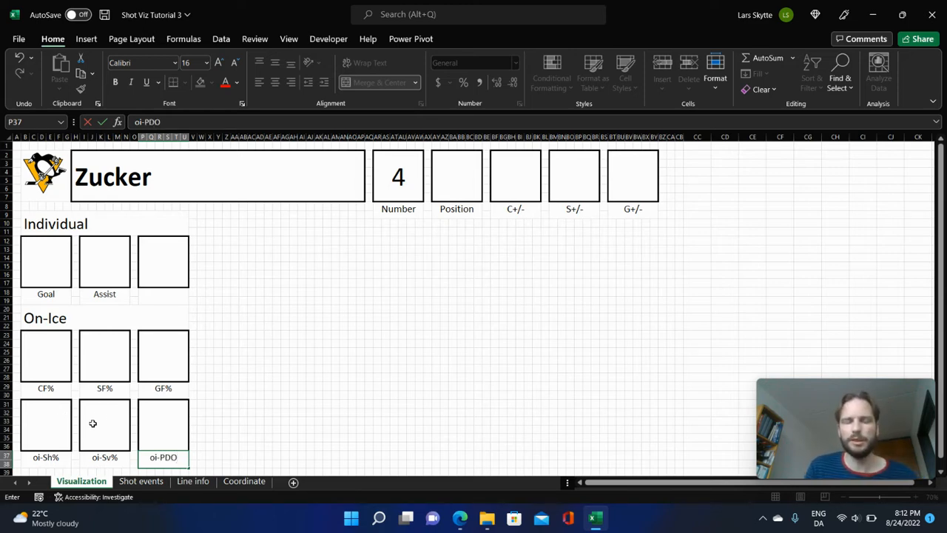
Label the third Individual box as Shot attempts.
click(164, 298)
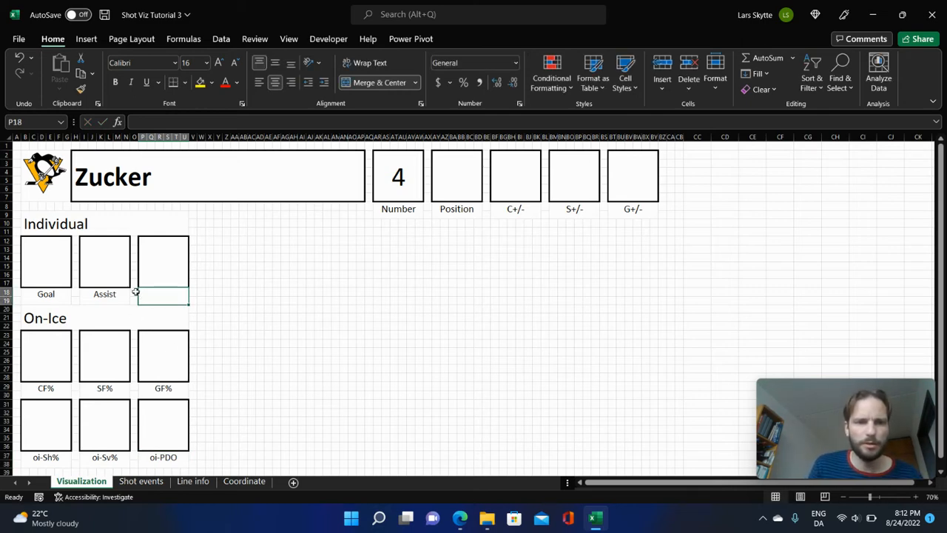
text(Shot)
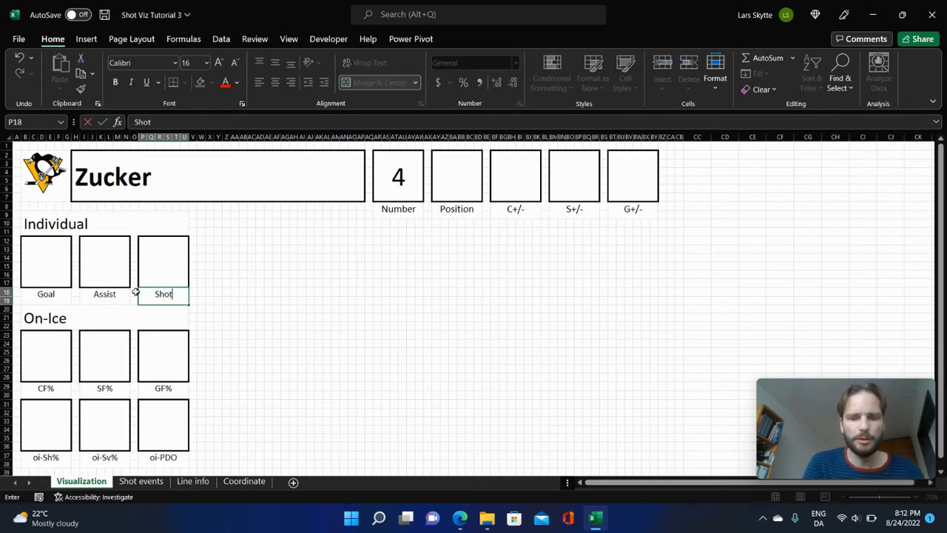
text( attempts)
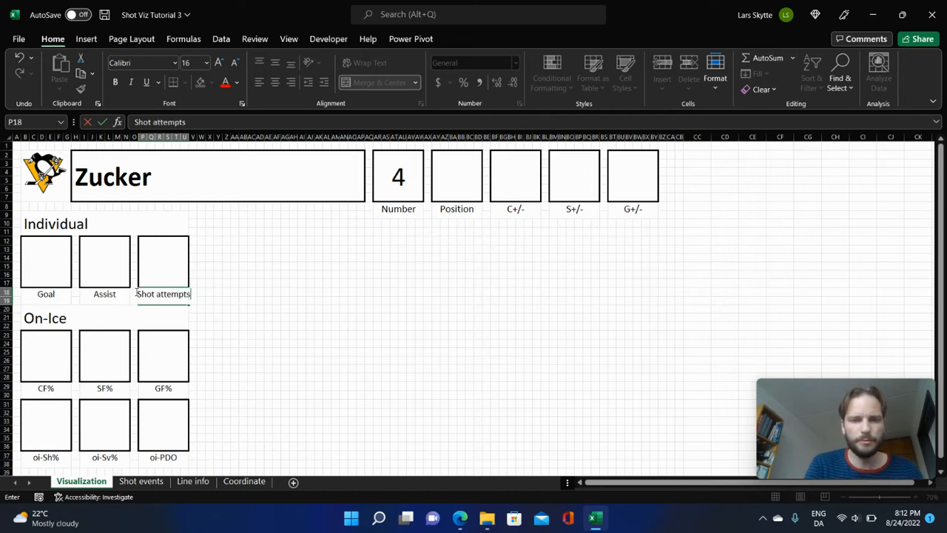
key(Return)
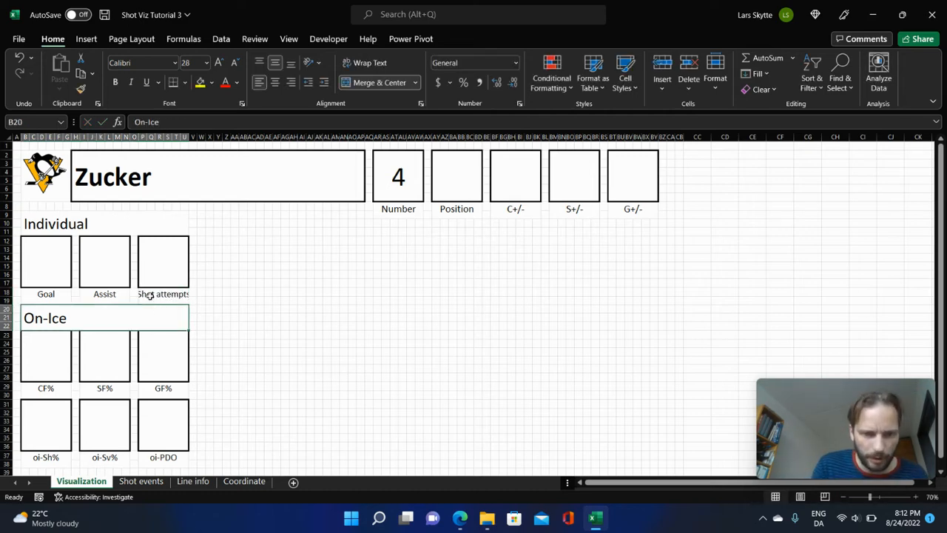
Merge and center the Shot attempts label across O18:V19 so it gets one extra column on each side.
drag(137, 291, 196, 300)
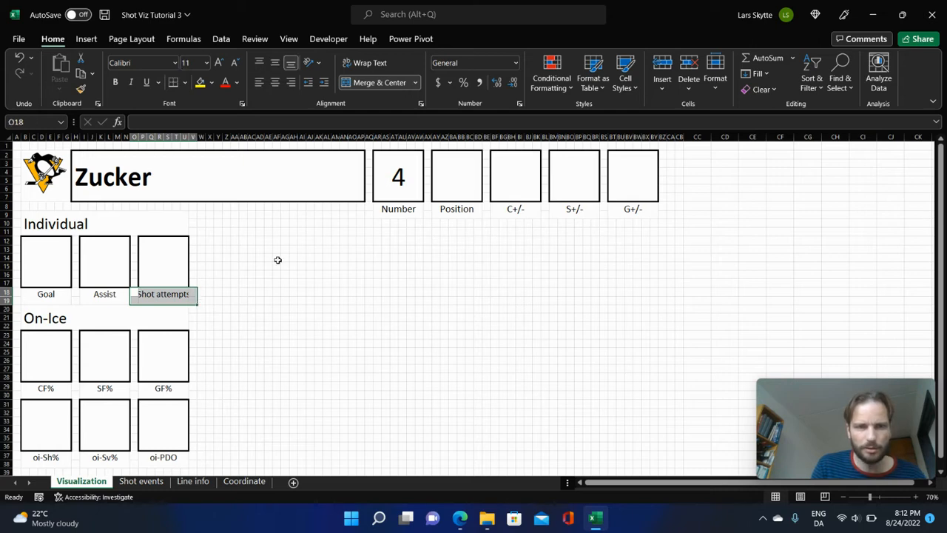
click(378, 82)
click(327, 317)
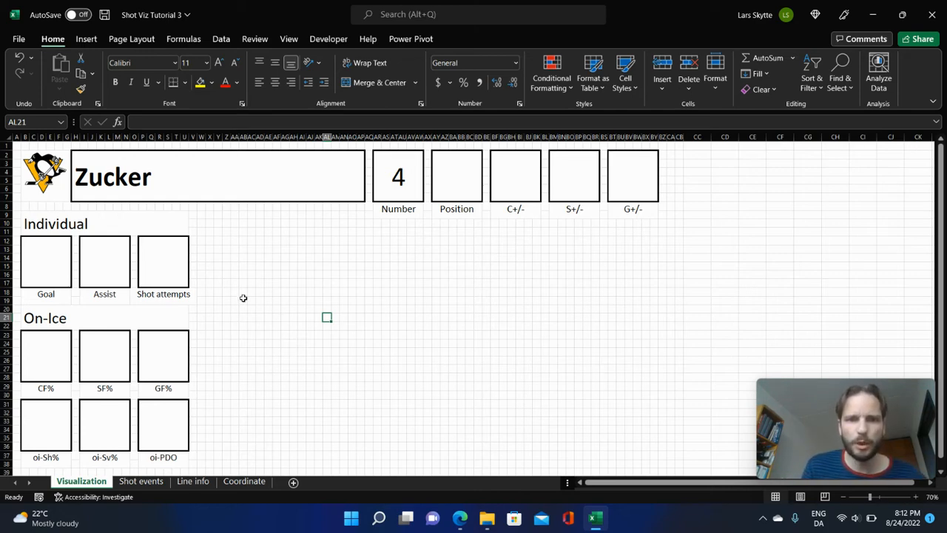
Merge and center W10:AG11 into one cell beside the Individual heading.
drag(207, 224, 658, 225)
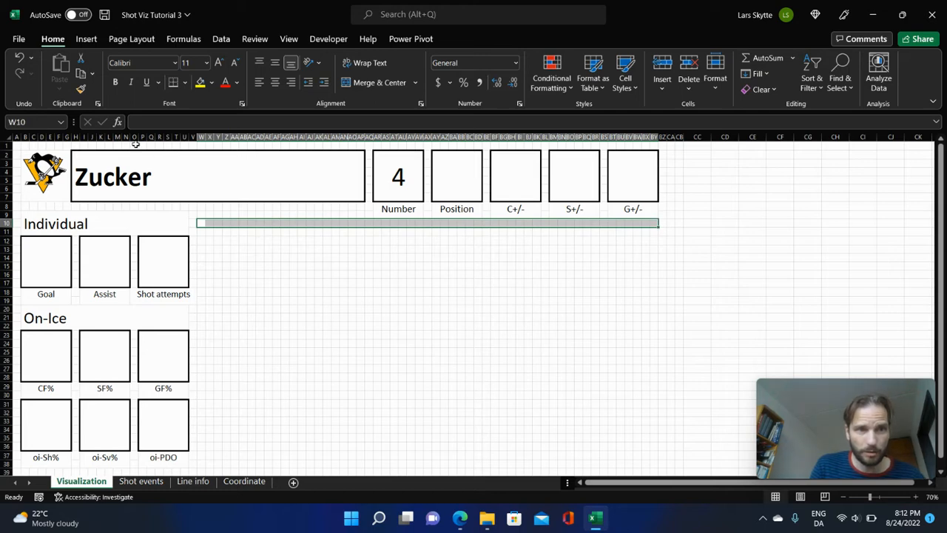
click(266, 240)
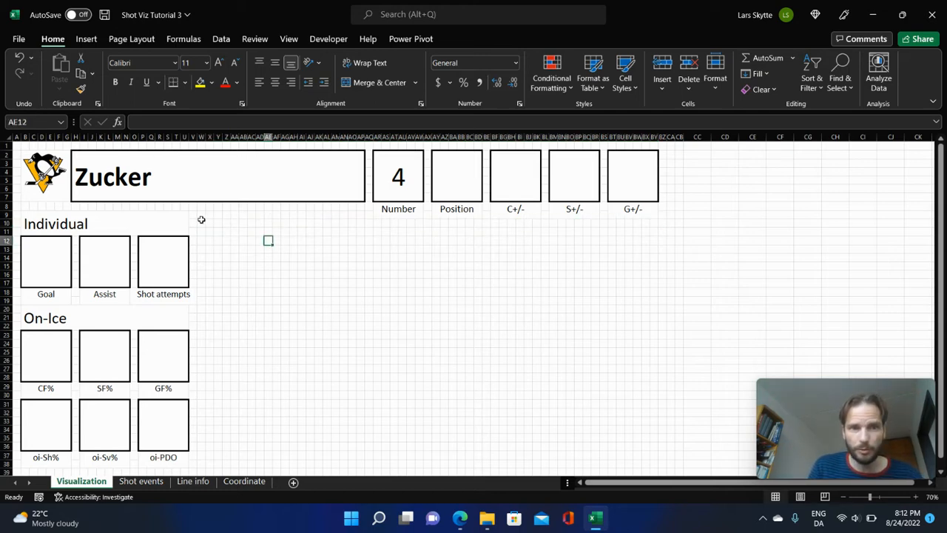
drag(201, 219, 285, 232)
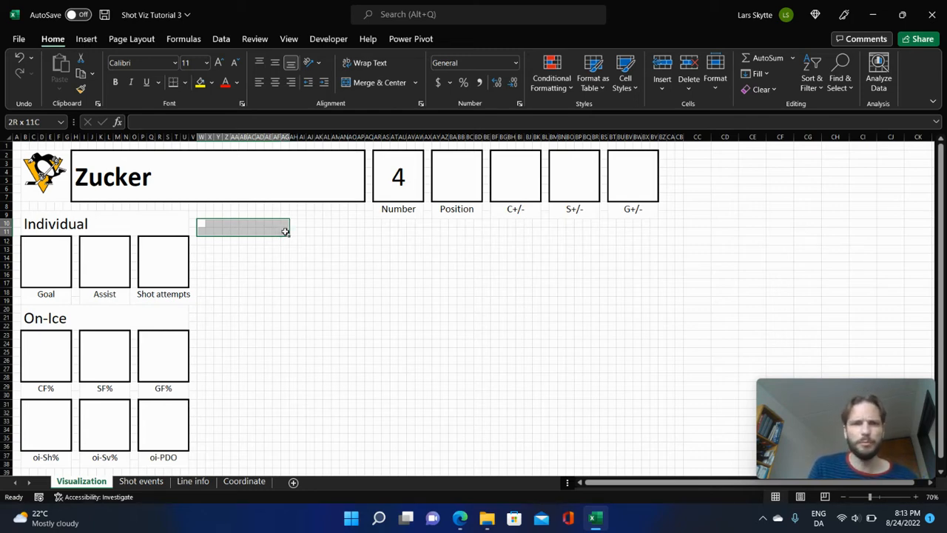
drag(285, 231, 285, 230)
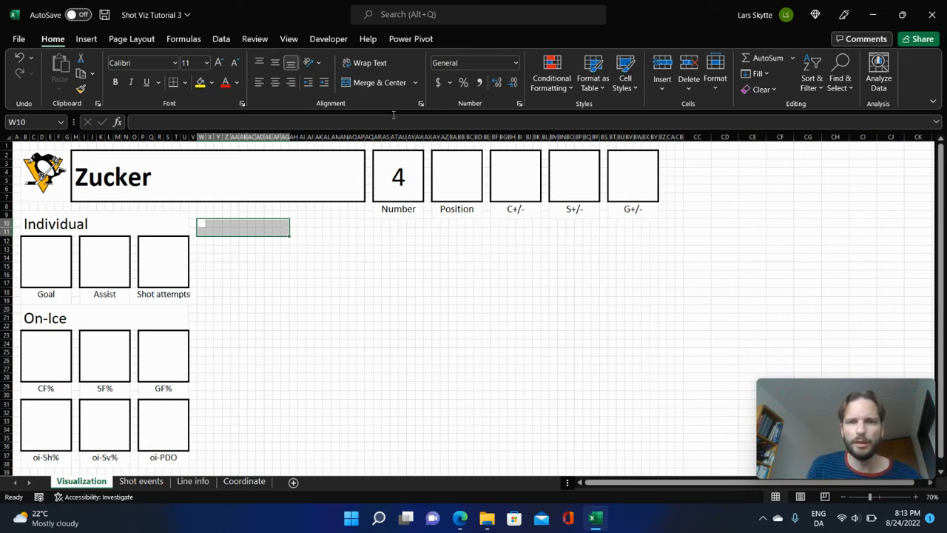
click(375, 82)
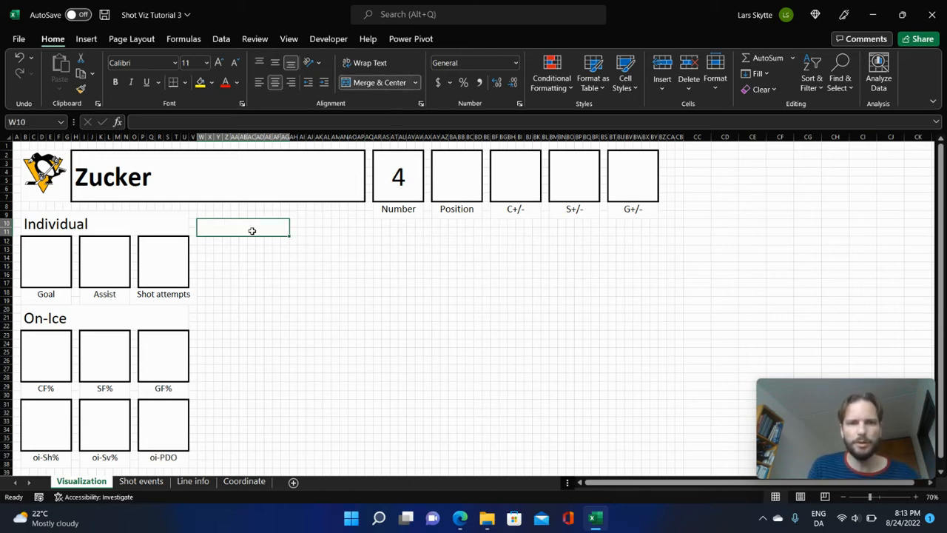
Copy the merged cell at W10 four times side by side, filling the row through column BY.
key(ctrl+c)
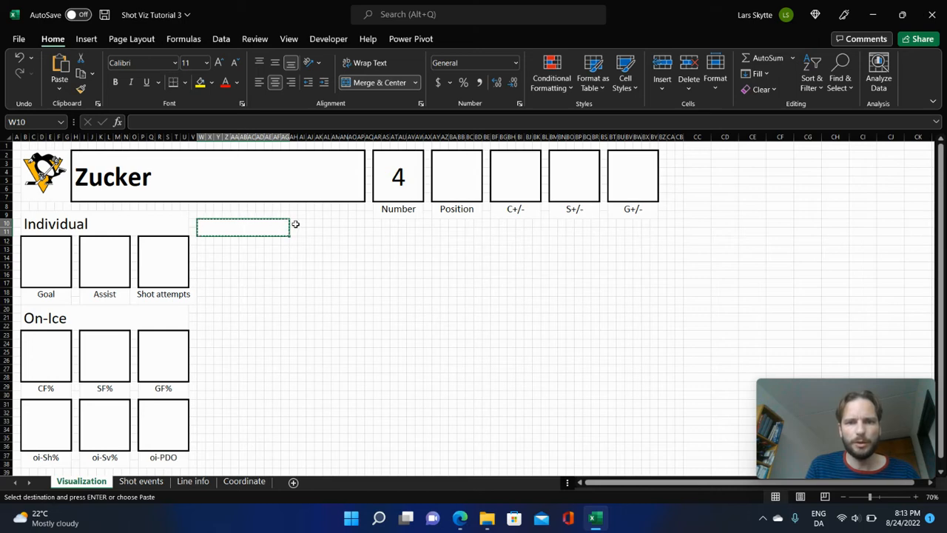
click(296, 224)
key(ctrl+v)
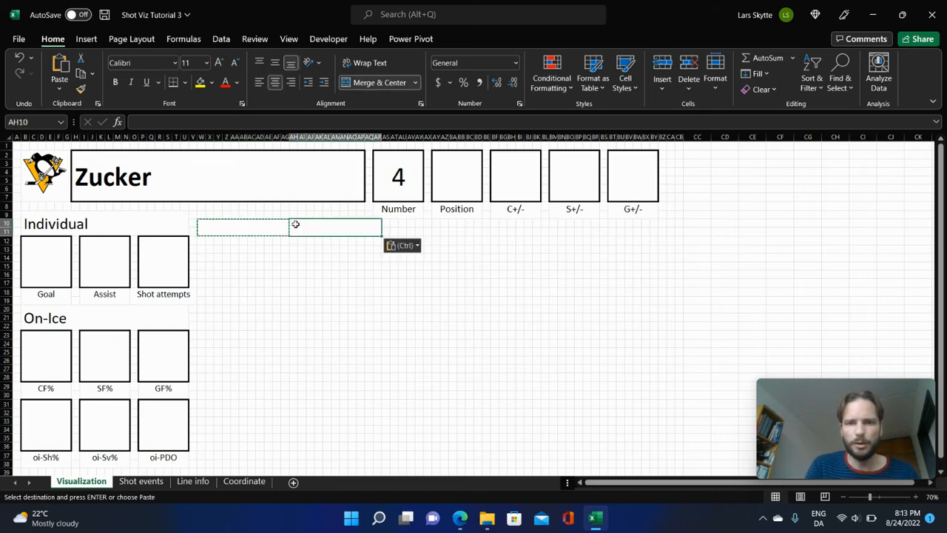
key(Right)
key(ctrl+v)
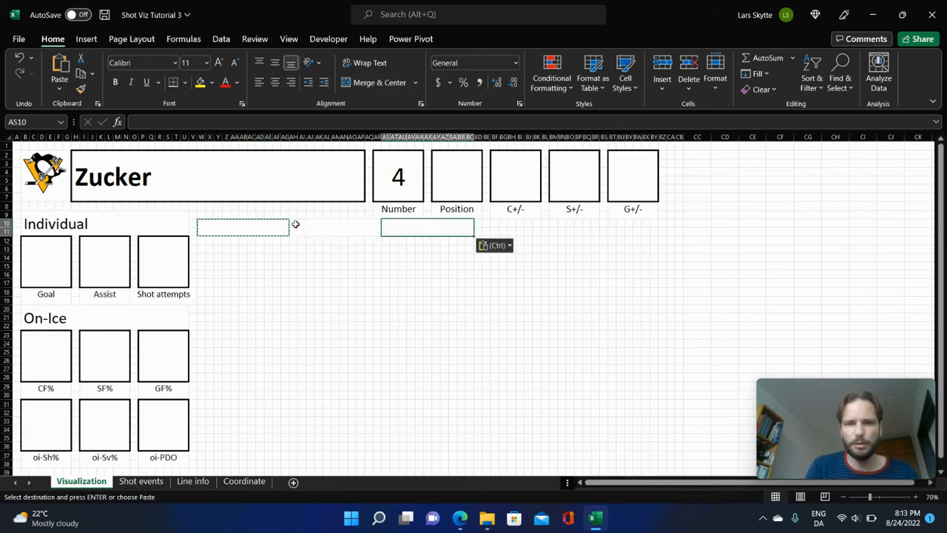
key(Right)
key(ctrl+v)
key(Right)
key(ctrl+v)
key(Right)
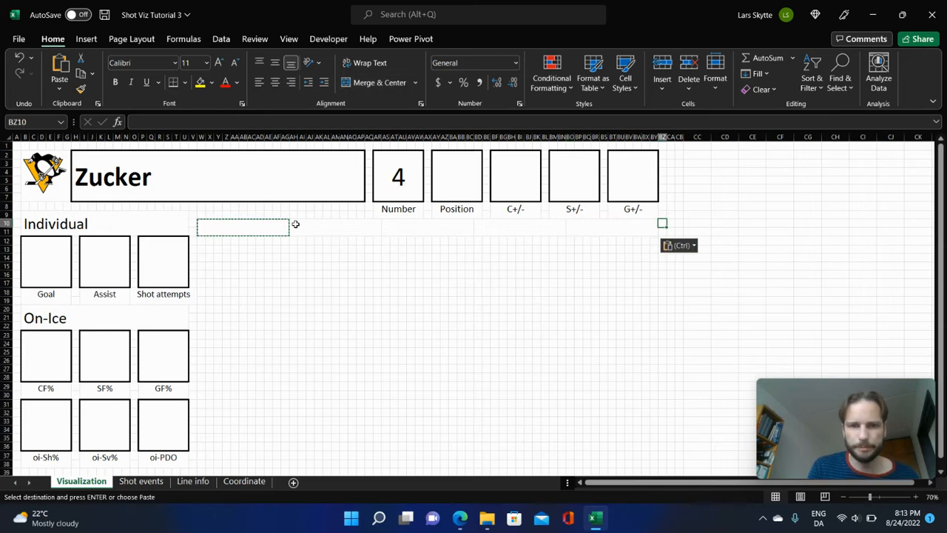
Copy the row of five merged cells to W12 directly below.
drag(235, 220, 600, 222)
key(ctrl+c)
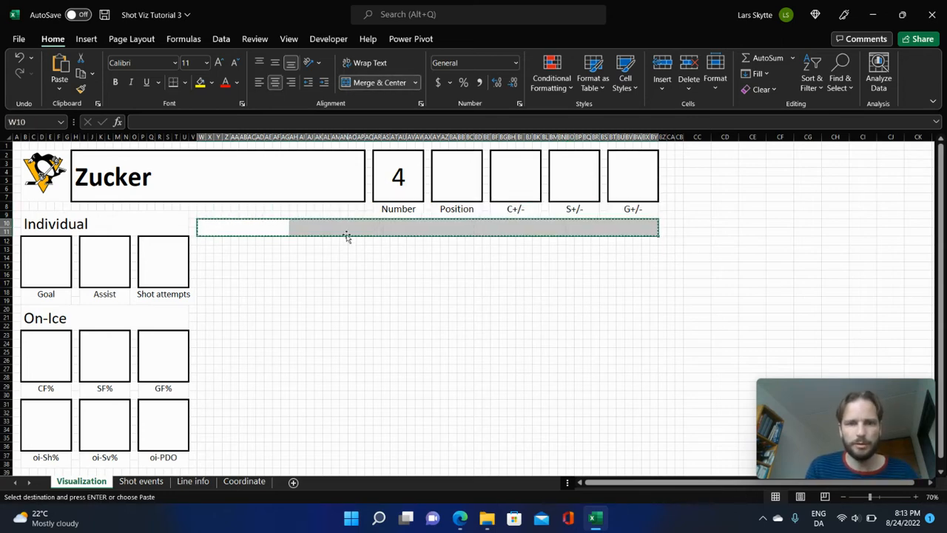
click(202, 243)
key(ctrl+v)
click(342, 293)
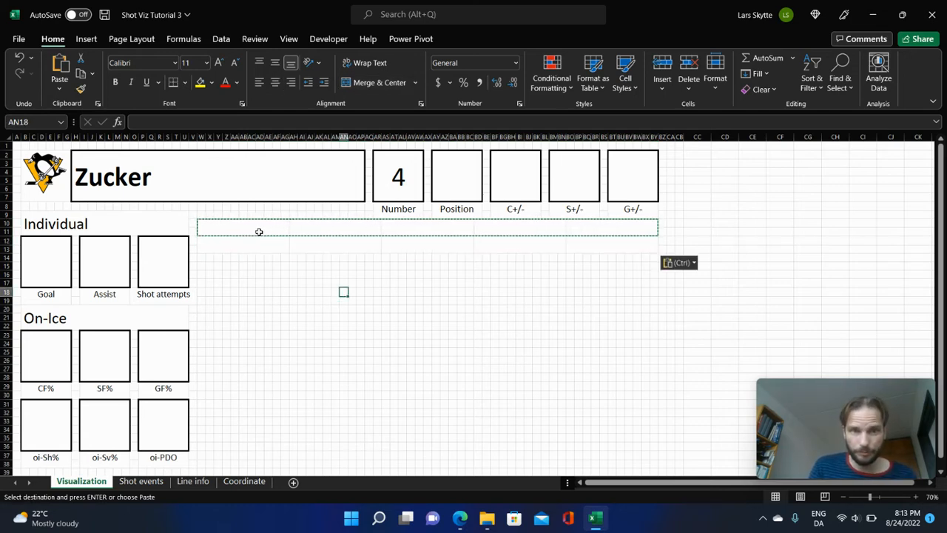
Apply thick solid outer borders and vertical dividers to the row of five merged cells in W10:BY11.
drag(290, 224, 607, 233)
right_click(608, 235)
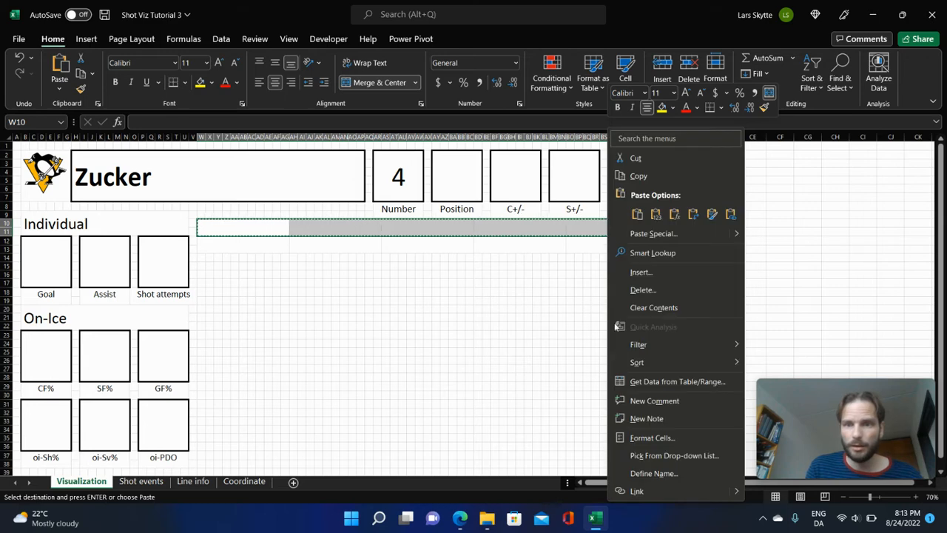
click(668, 438)
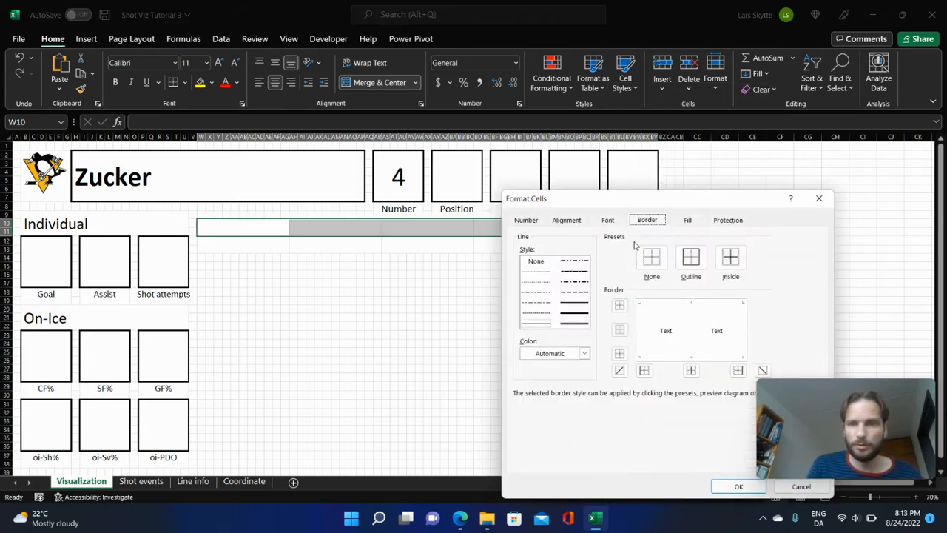
click(565, 323)
click(620, 304)
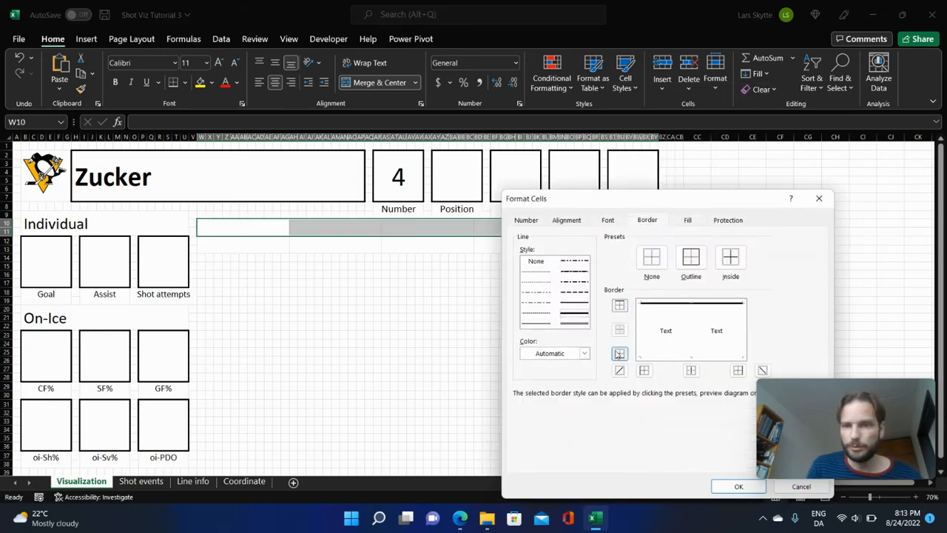
click(619, 353)
click(643, 370)
click(690, 370)
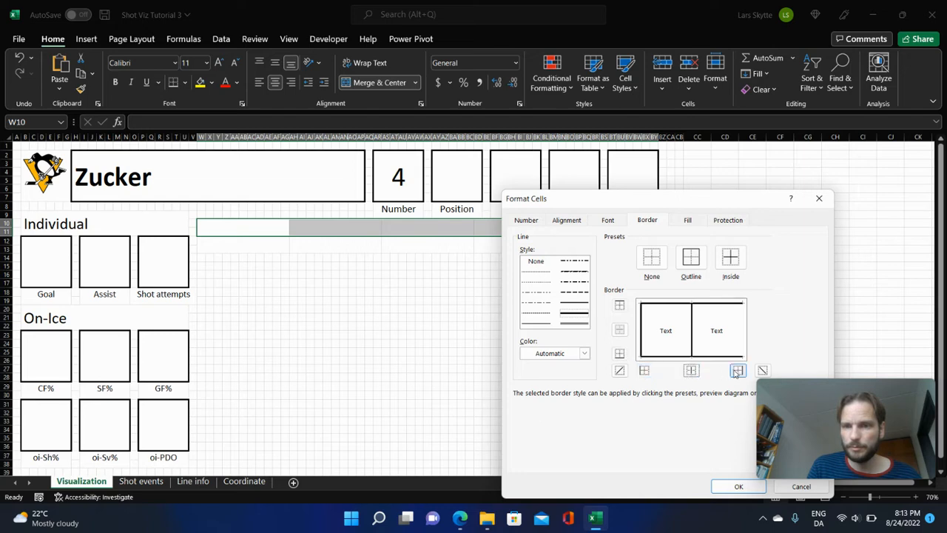
click(738, 370)
click(738, 486)
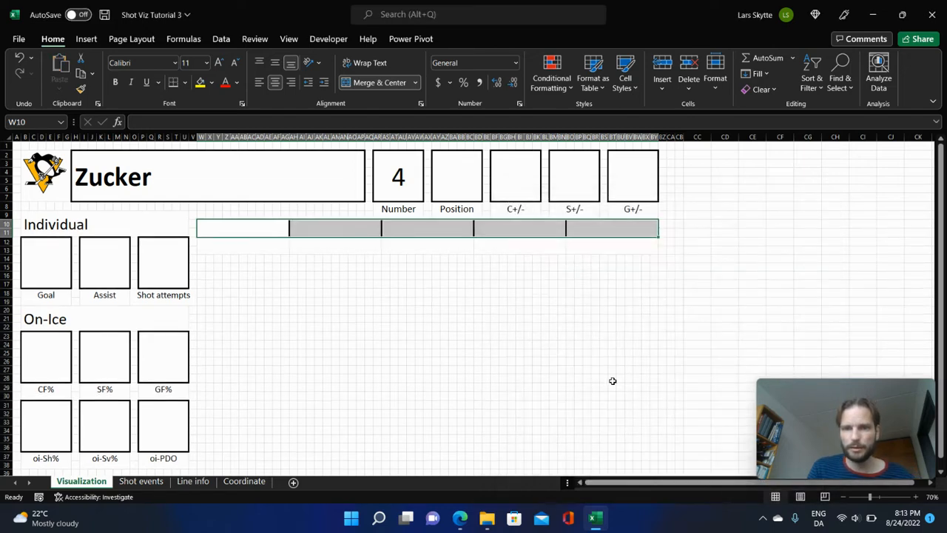
click(537, 318)
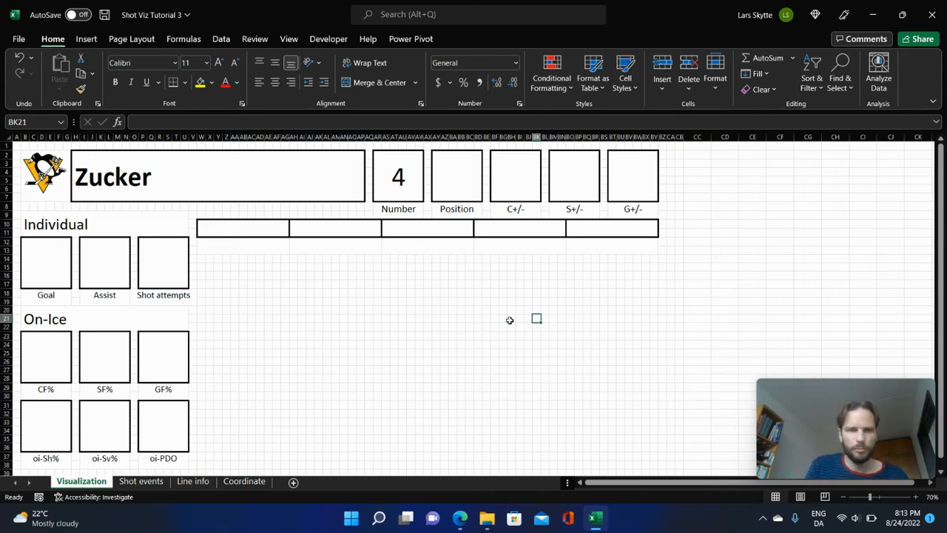
Merge and center W14:BY38 into one large area below the table.
click(201, 258)
drag(201, 258, 658, 462)
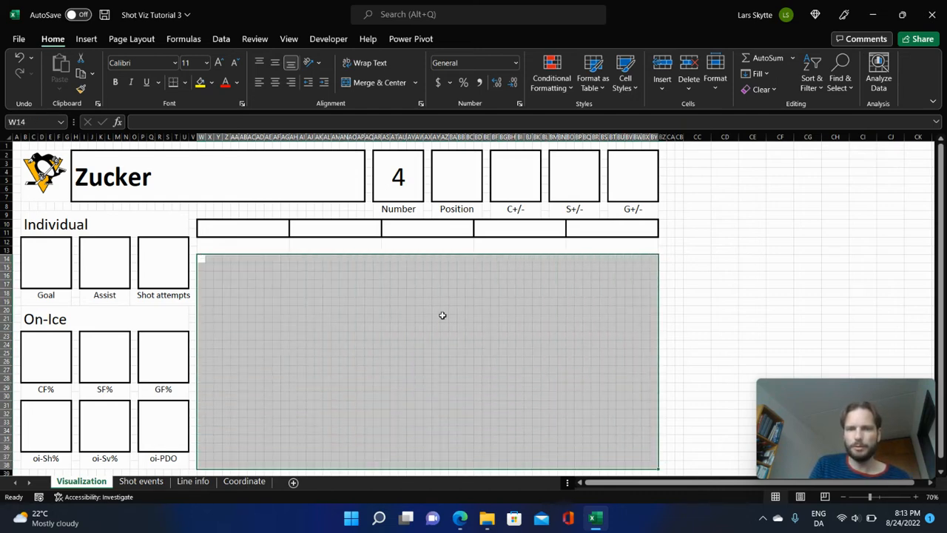
click(378, 82)
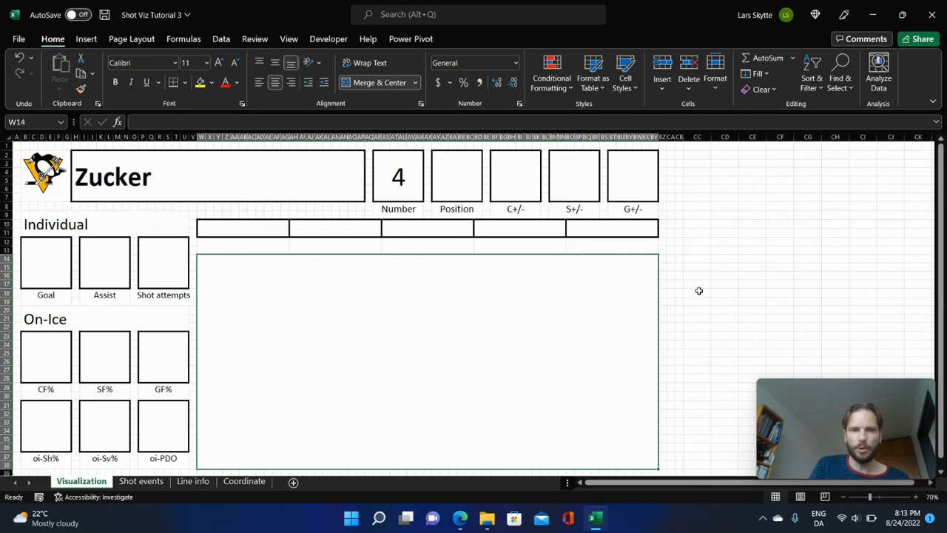
Merge and center B39:AK41 into one footer cell below the stat boxes.
scroll(698, 291, down, 1)
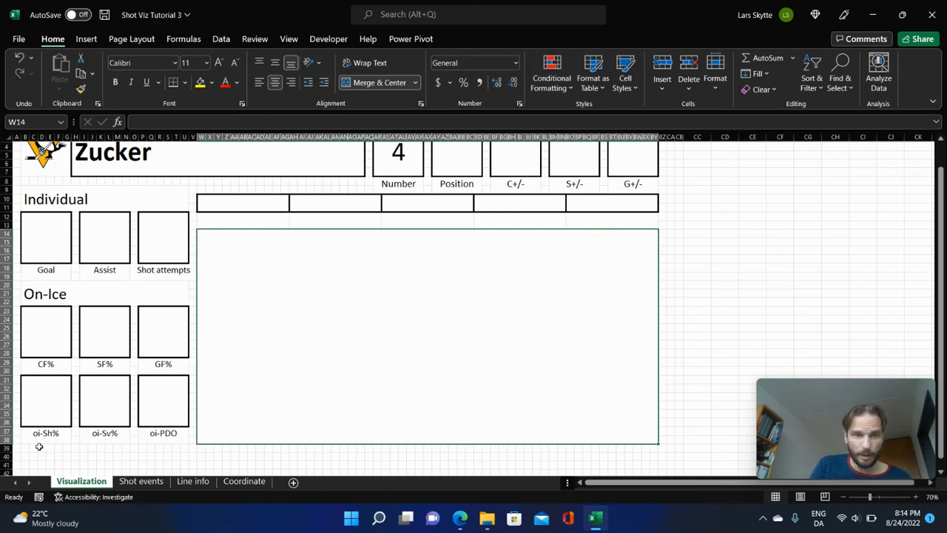
drag(25, 446, 322, 462)
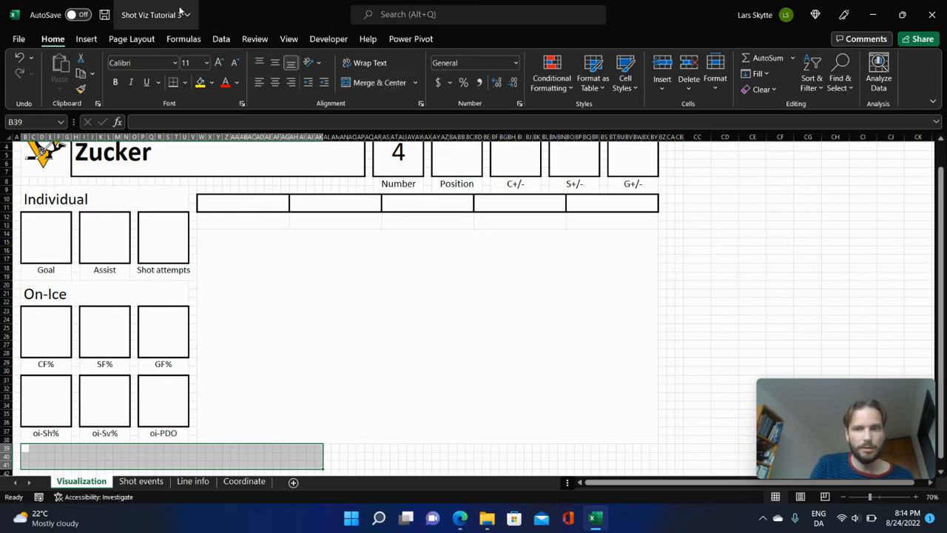
click(367, 86)
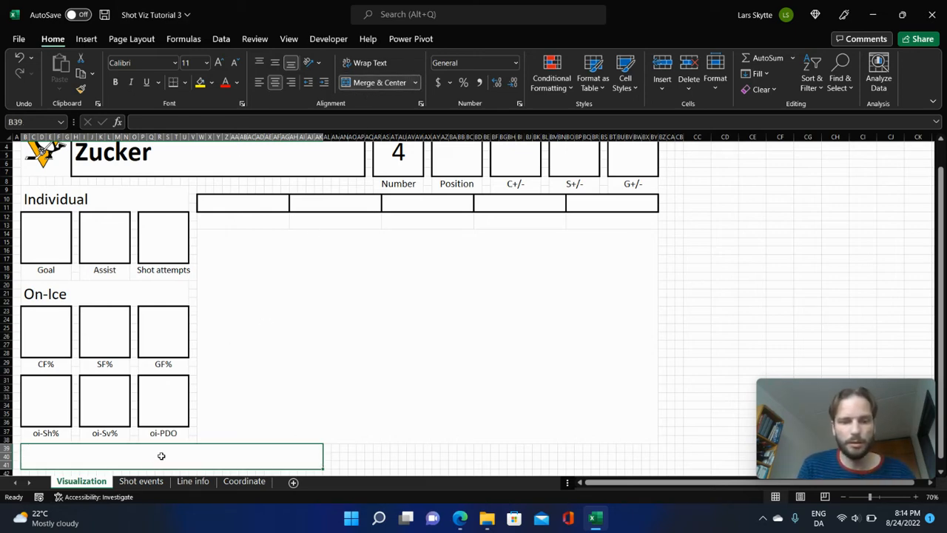
Enter the credit "Shot Viz created by" followed by the author's handle in the merged footer cell B39.
text(Shot)
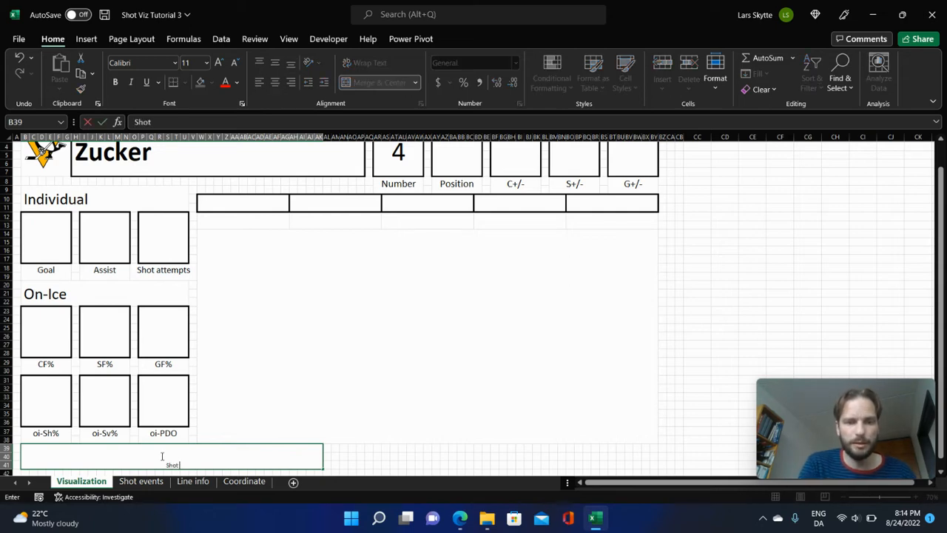
text( Viz)
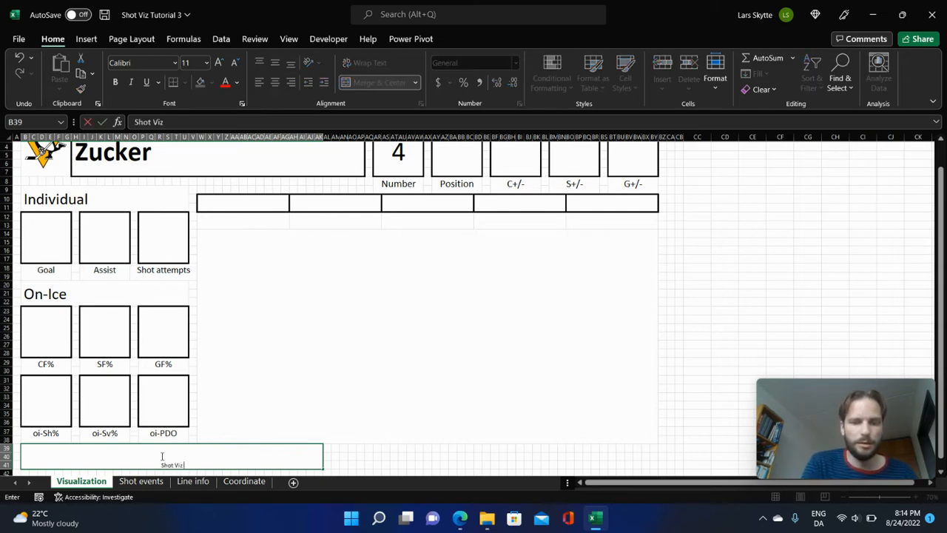
text( created b)
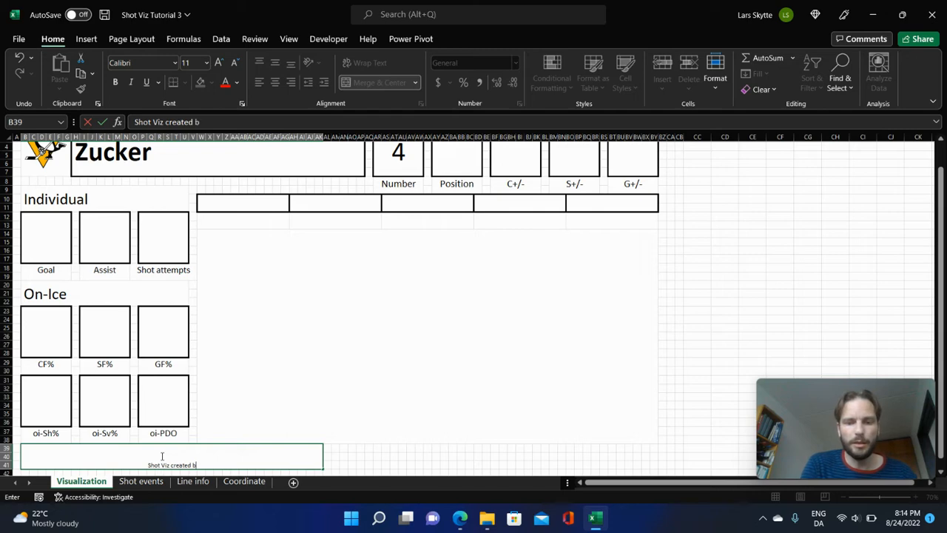
text(y @)
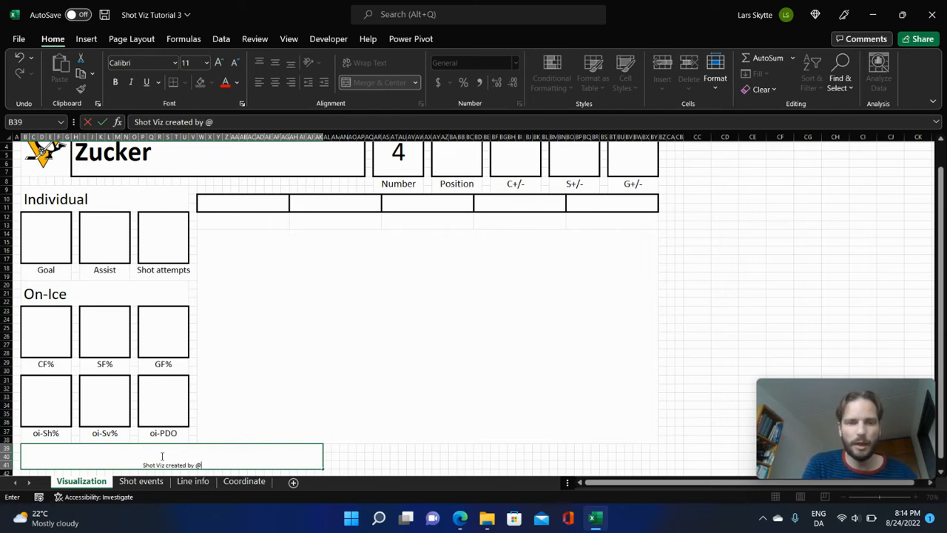
text(Hockey)
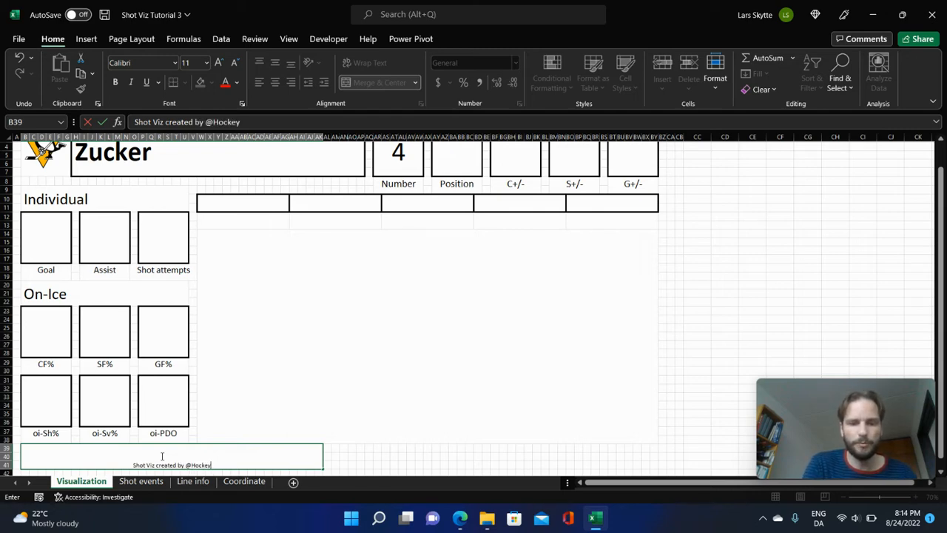
text(Skytte)
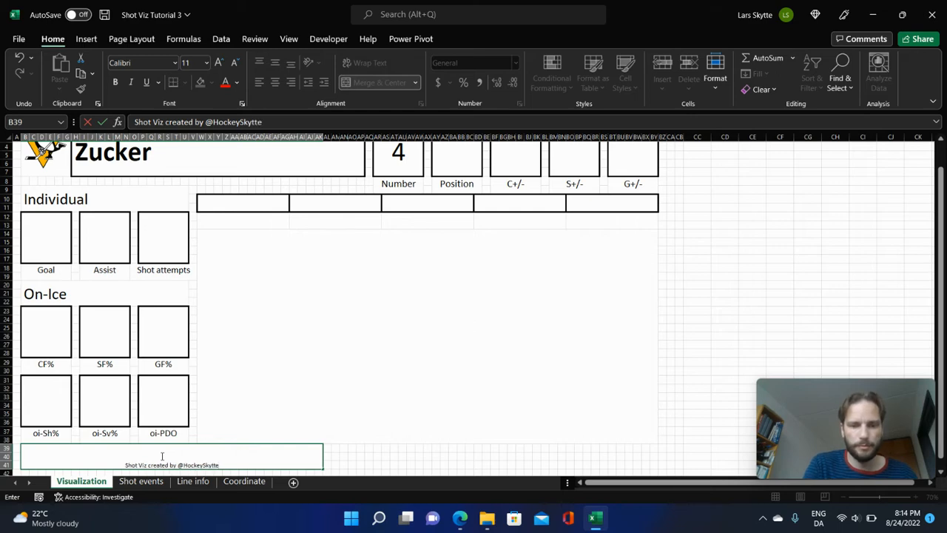
key(Return)
click(174, 451)
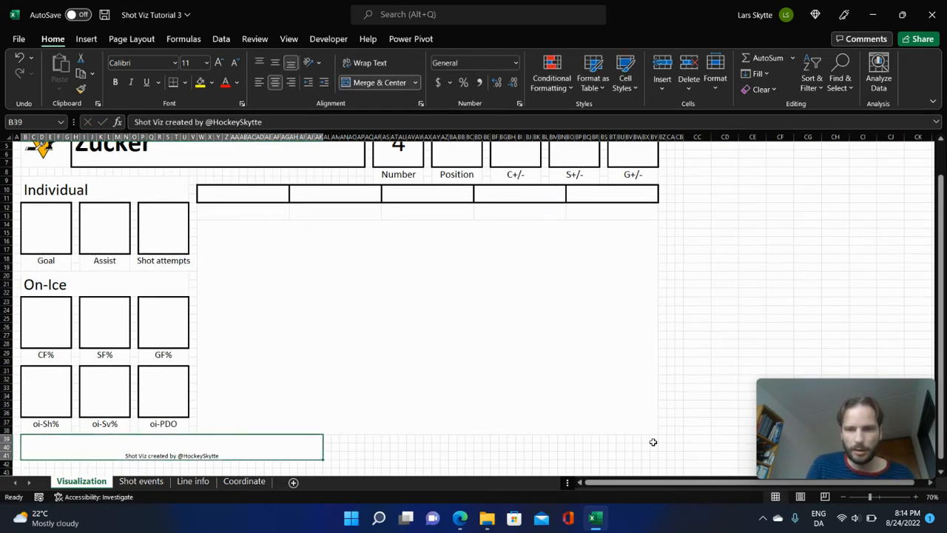
Merge and center AL39:BY41 and start its text with "Shots tracked via".
drag(654, 444, 327, 455)
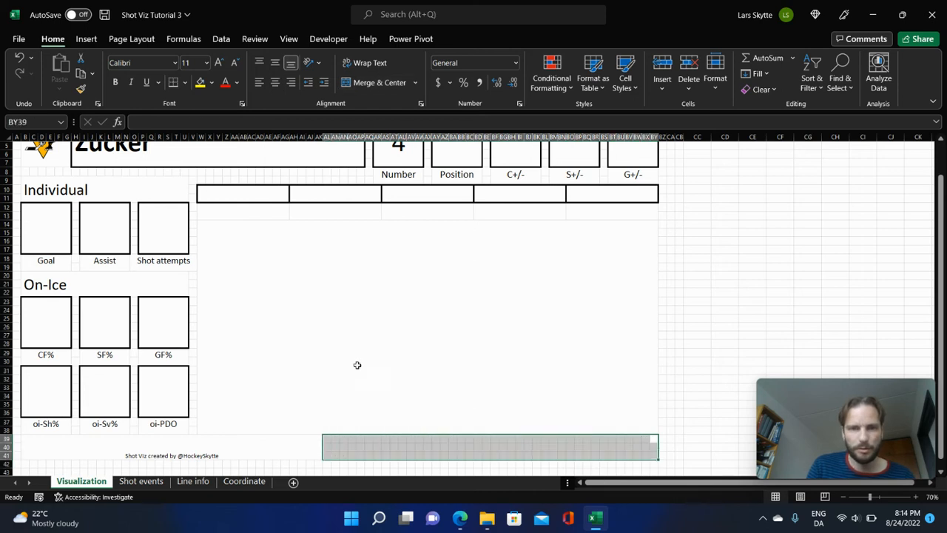
click(378, 82)
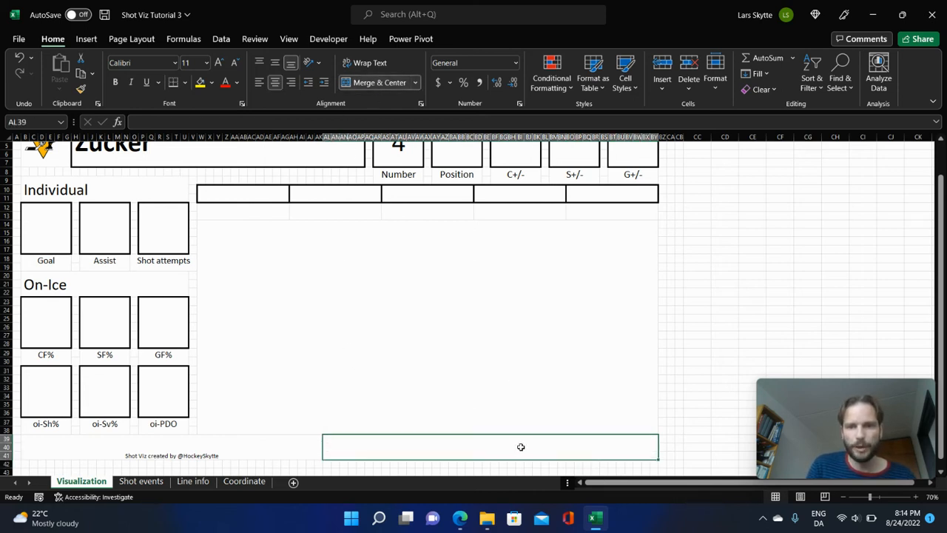
text(S)
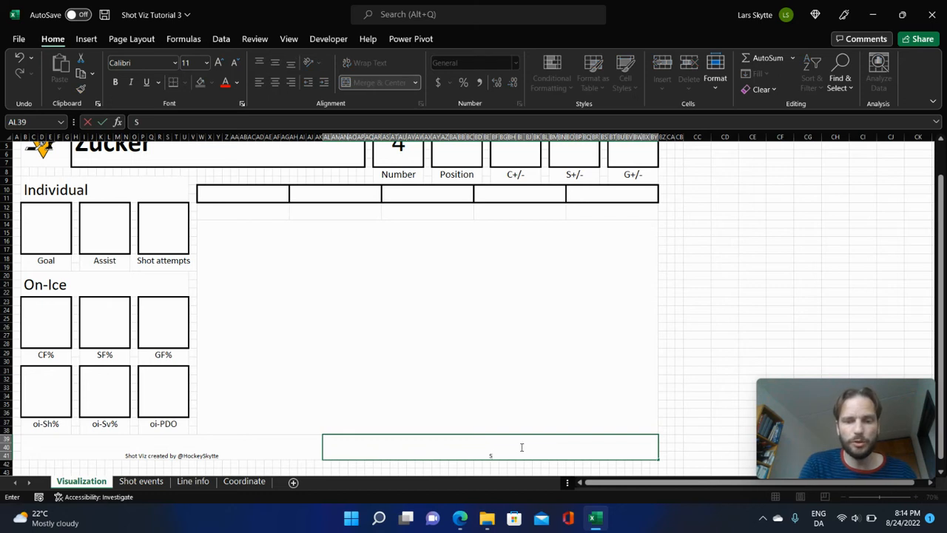
text(hots)
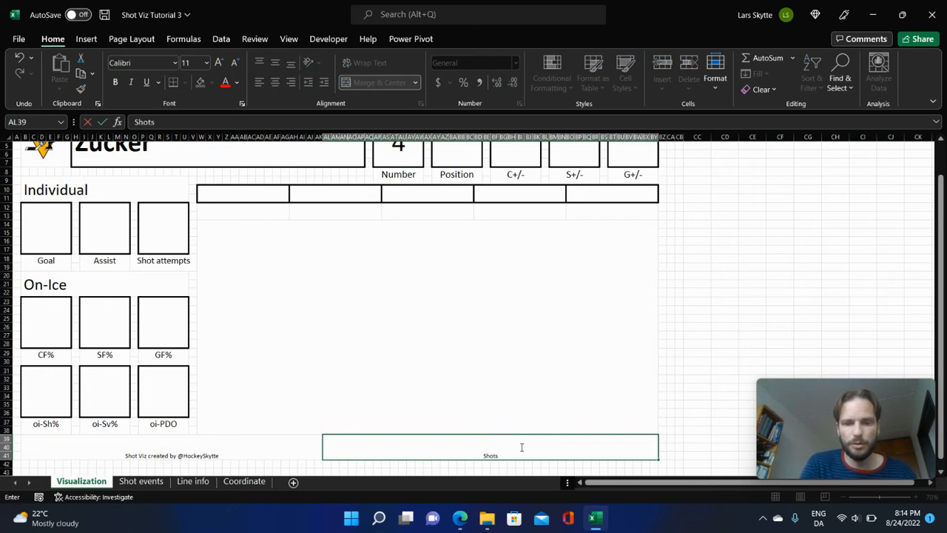
text( tracked vi)
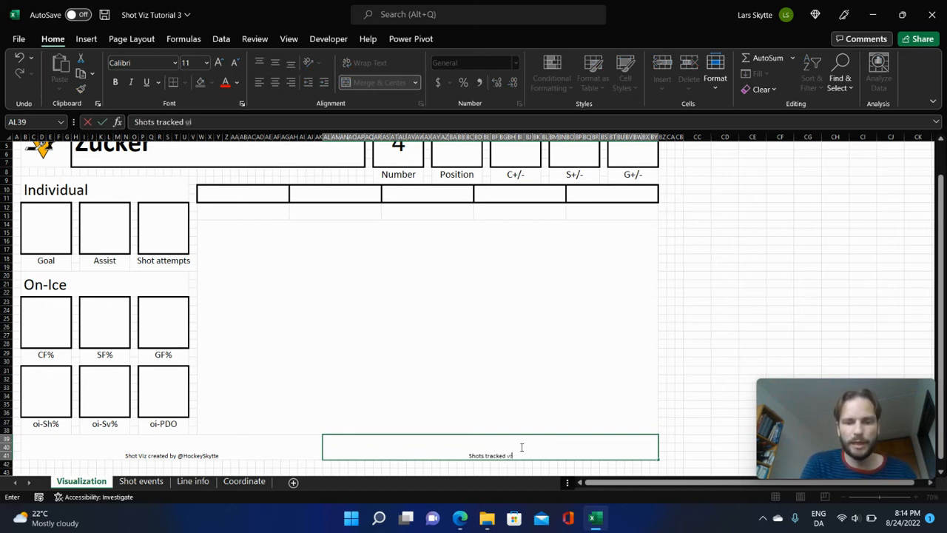
text(a)
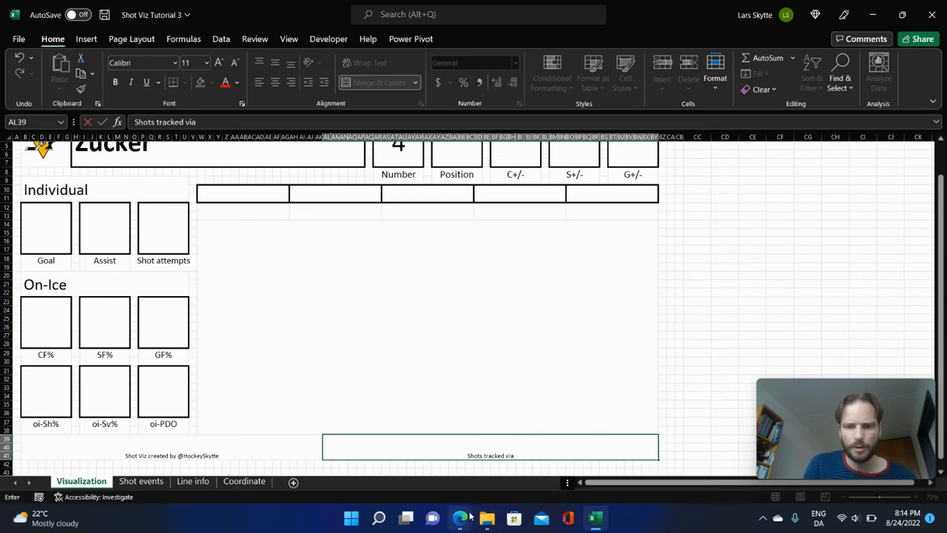
mouse_move(460, 518)
click(355, 463)
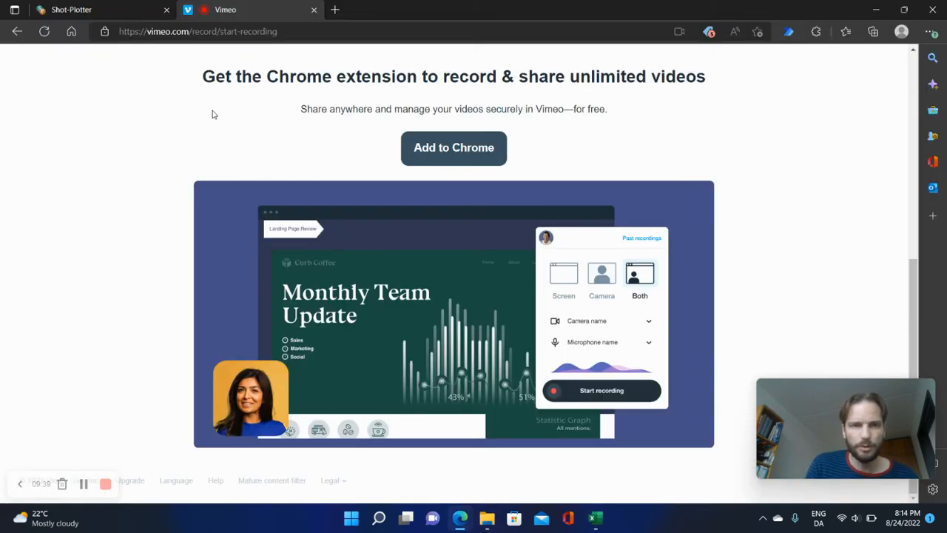
click(104, 10)
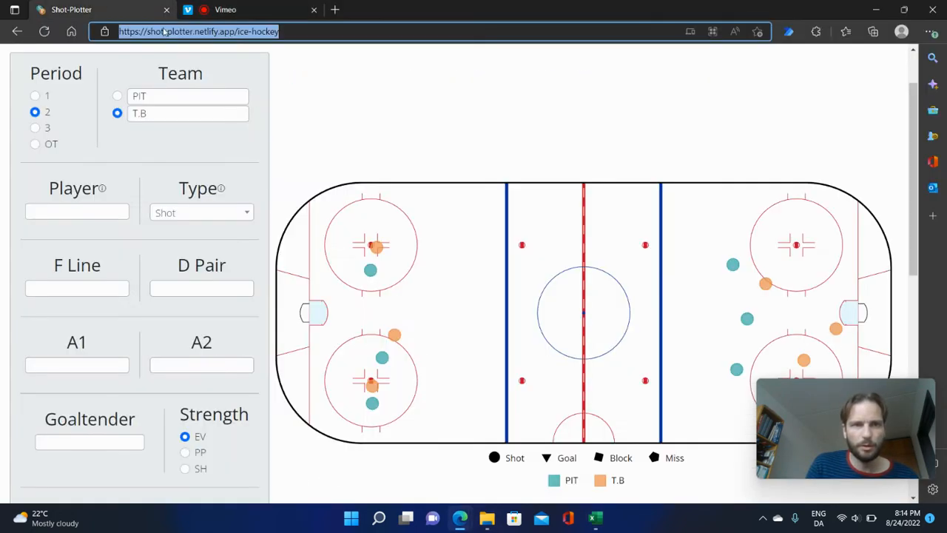
click(238, 31)
drag(238, 31, 96, 37)
key(ctrl+c)
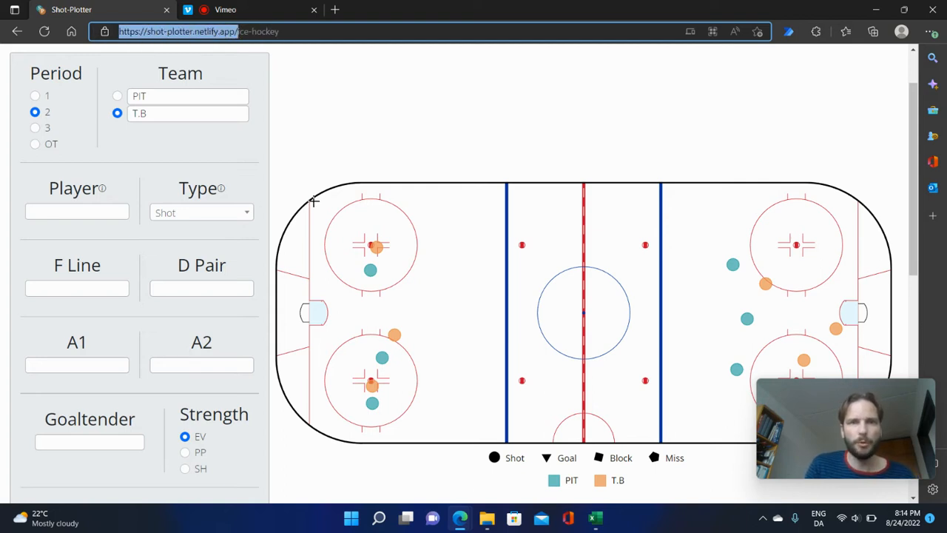
click(596, 516)
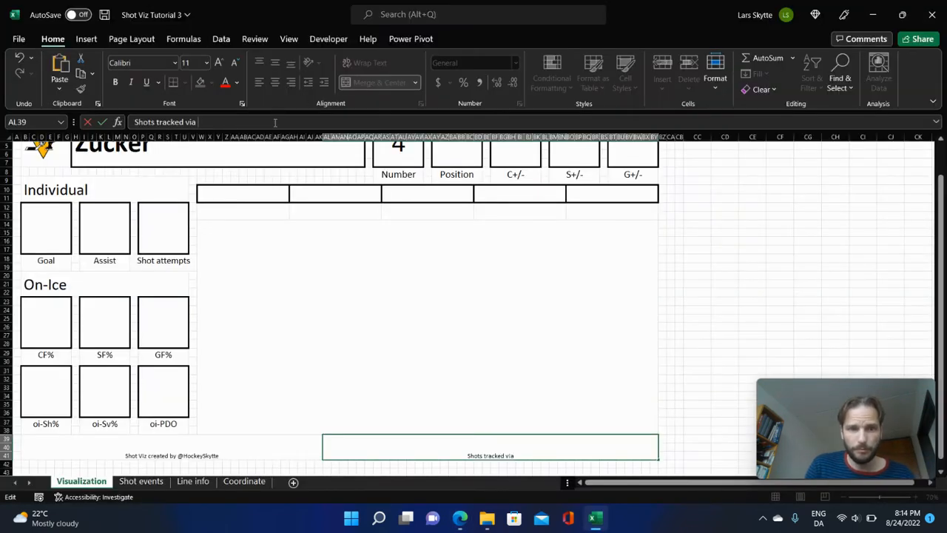
key(ctrl+v)
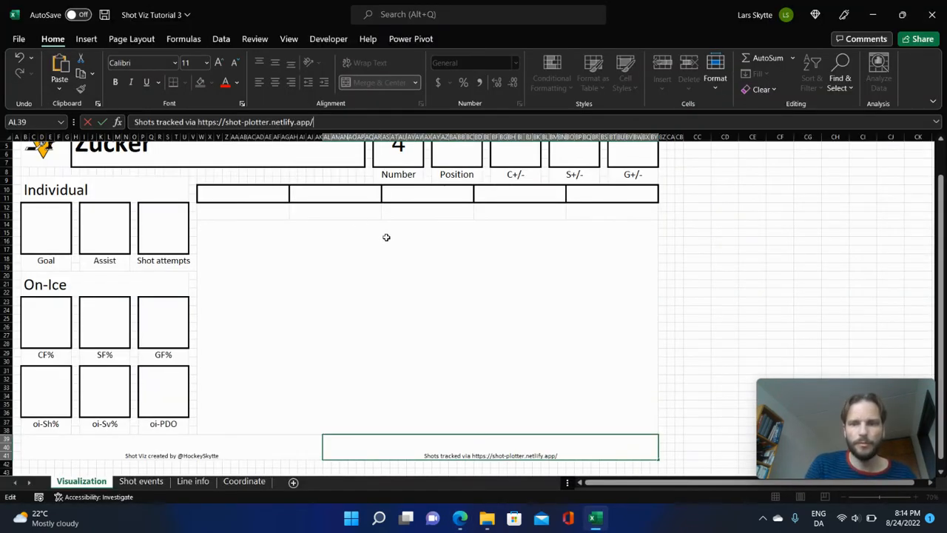
key(Return)
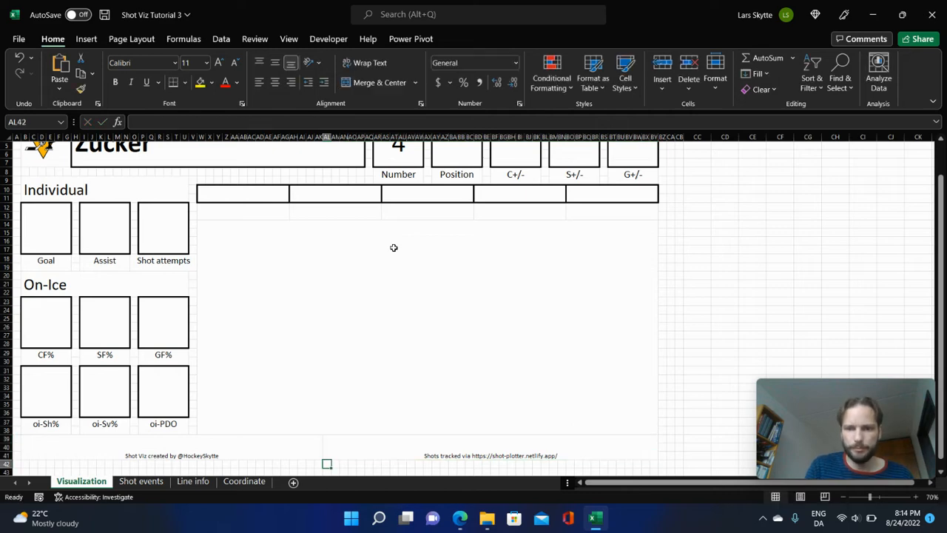
Format both footer cells B39 and AL39 with font size 24, middle vertical alignment and italics.
click(179, 450)
drag(179, 450, 520, 442)
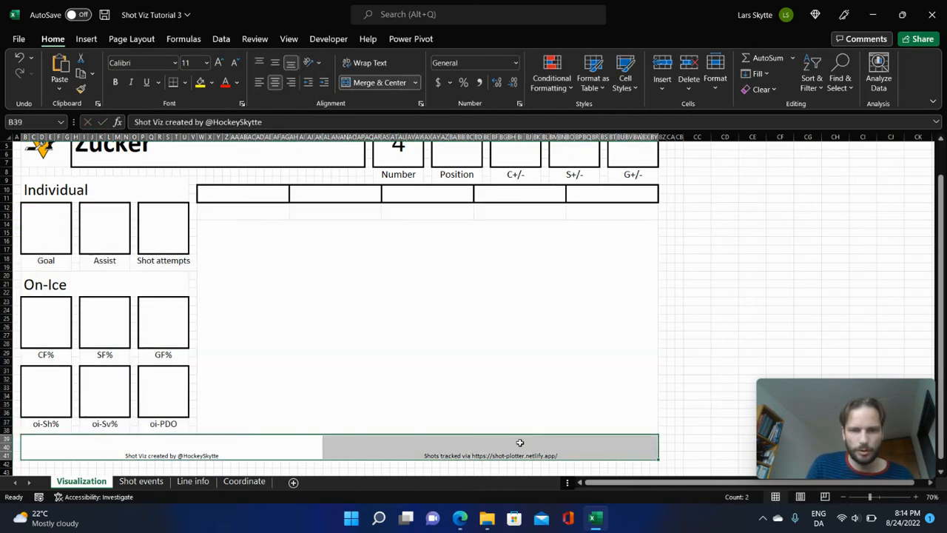
click(207, 62)
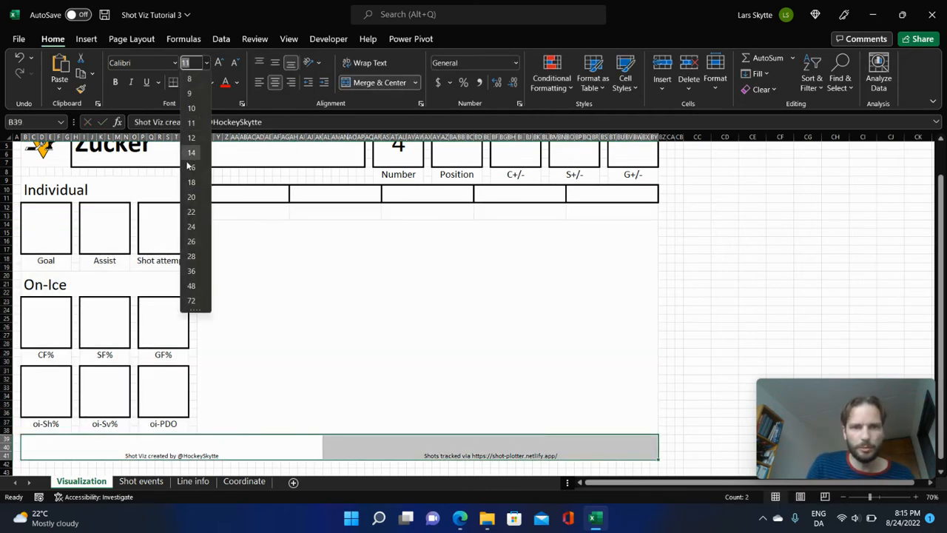
click(194, 227)
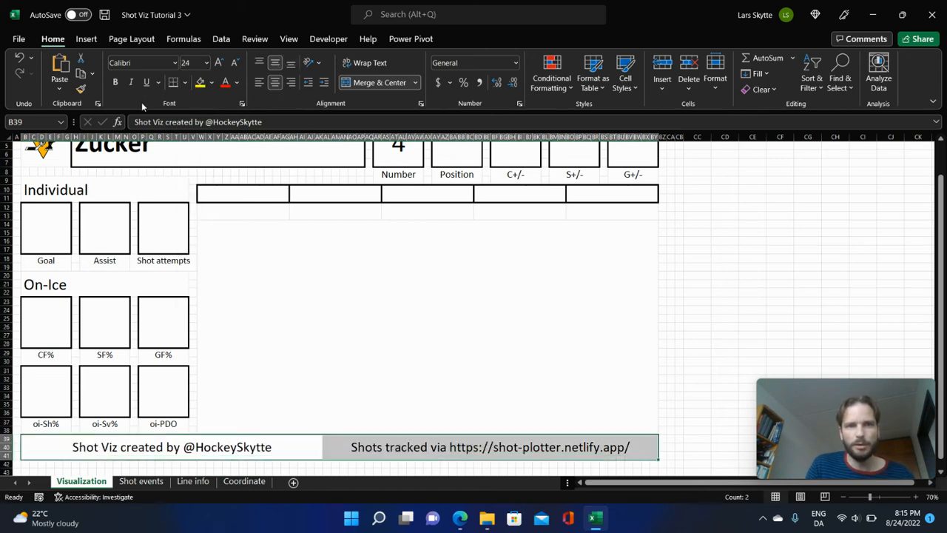
click(131, 82)
Left-align the author credit in footer cell B39.
click(213, 444)
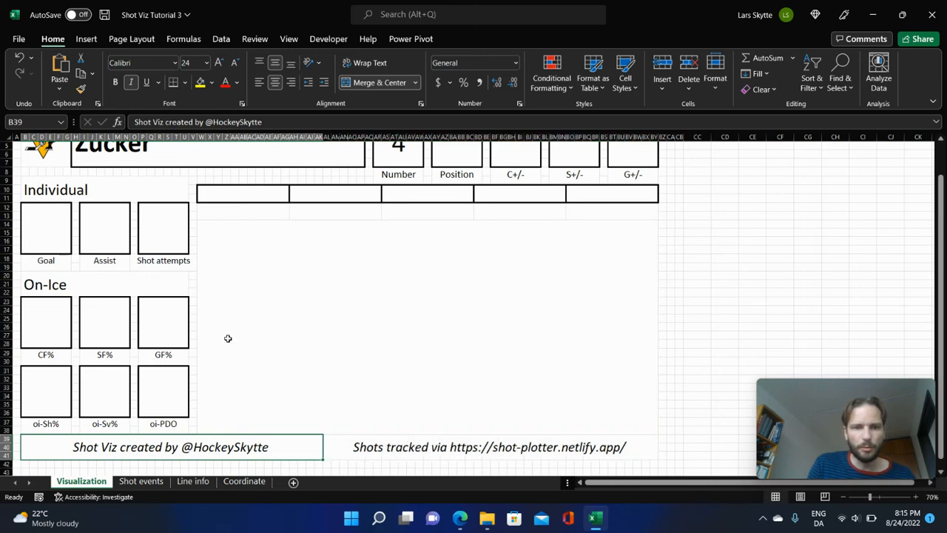
click(259, 83)
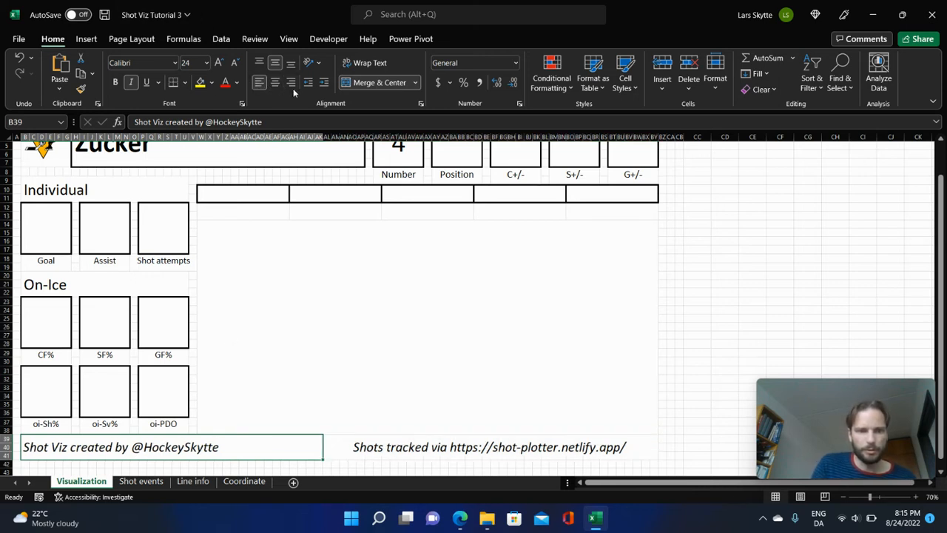
Right-align the shot-tracking credit in footer cell AL39.
click(458, 441)
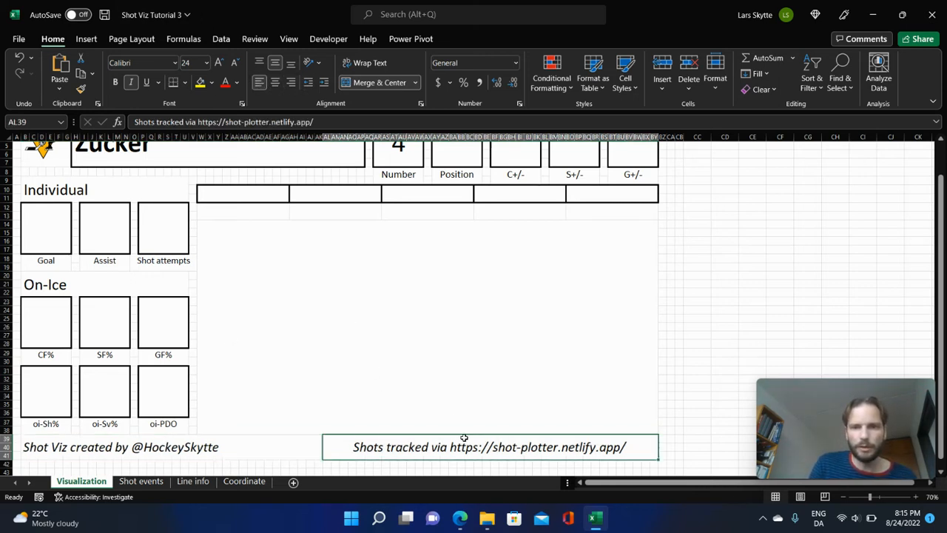
click(291, 82)
click(727, 337)
scroll(695, 329, up, 2)
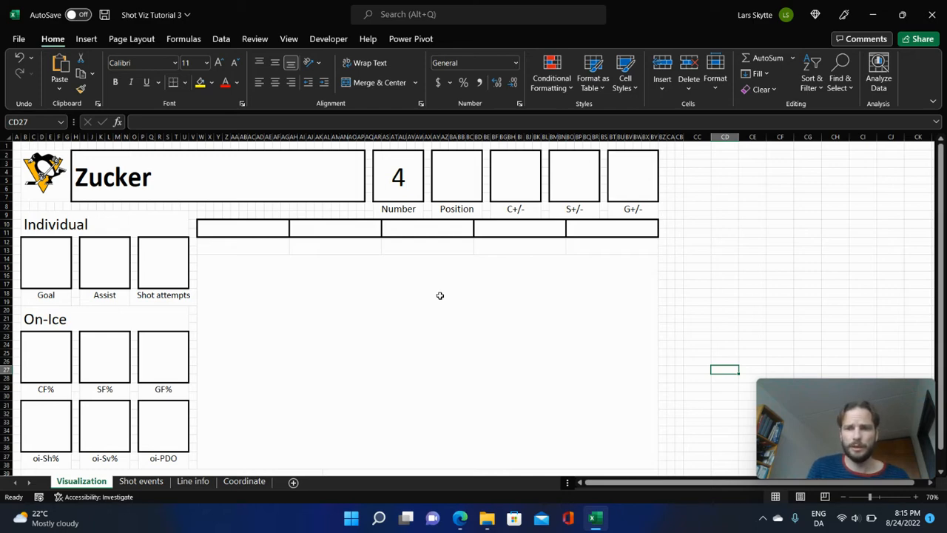
Add a new worksheet after the Coordinate sheet and name it Lists.
click(244, 481)
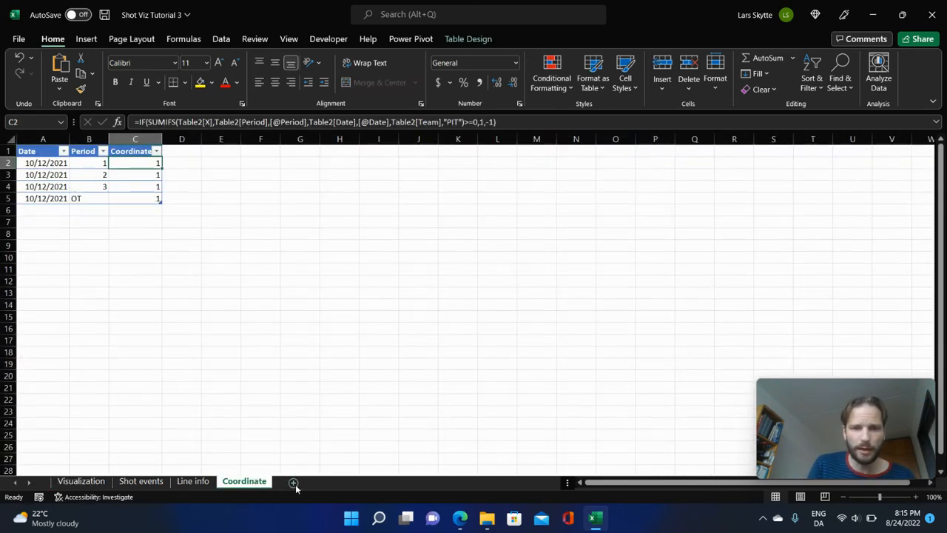
click(293, 482)
double_click(302, 482)
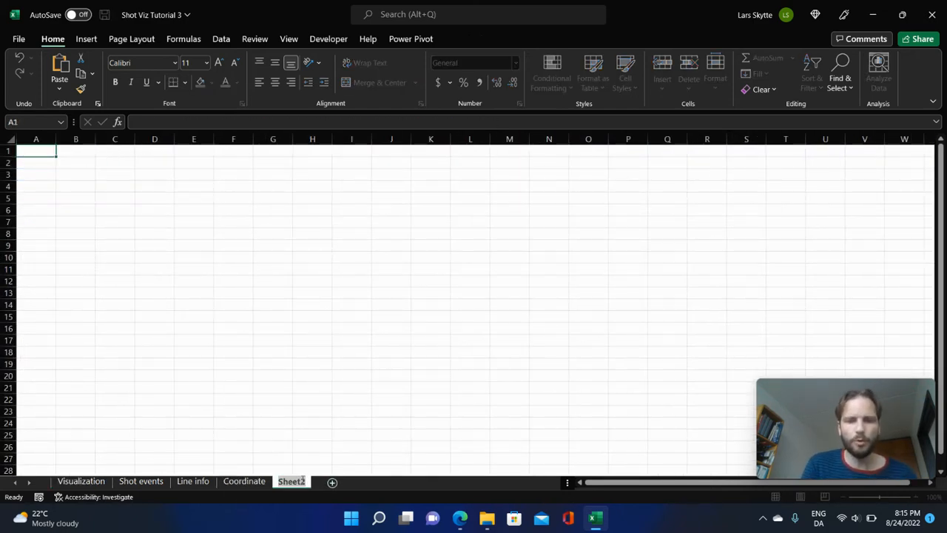
text(Lists)
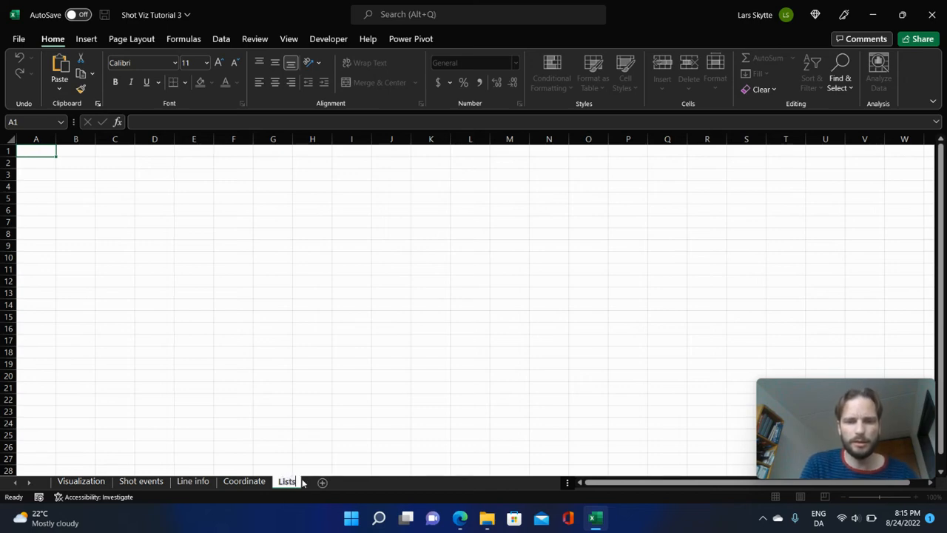
key(Return)
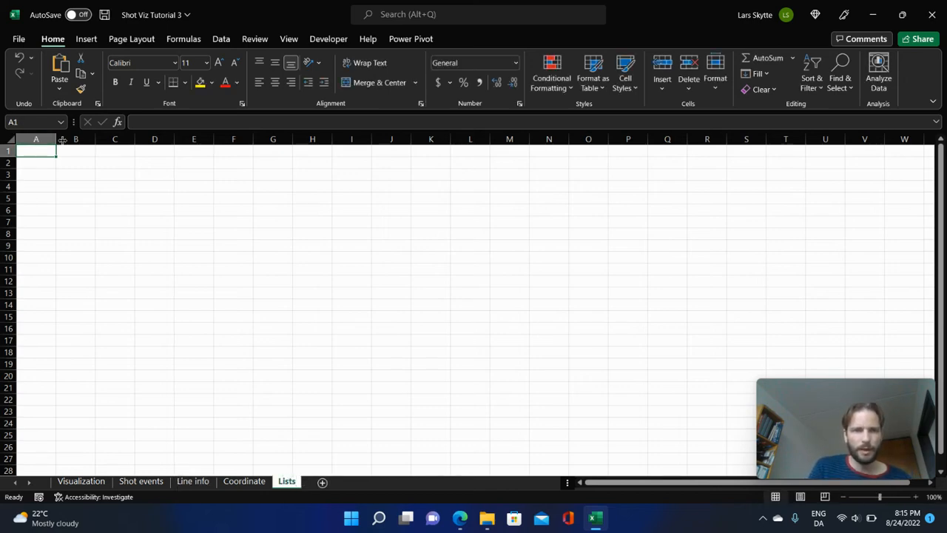
Enter the headers Player, Date, Period, Event type and Strength in A1:E1 of the Lists sheet, widening columns A and D.
drag(57, 139, 119, 139)
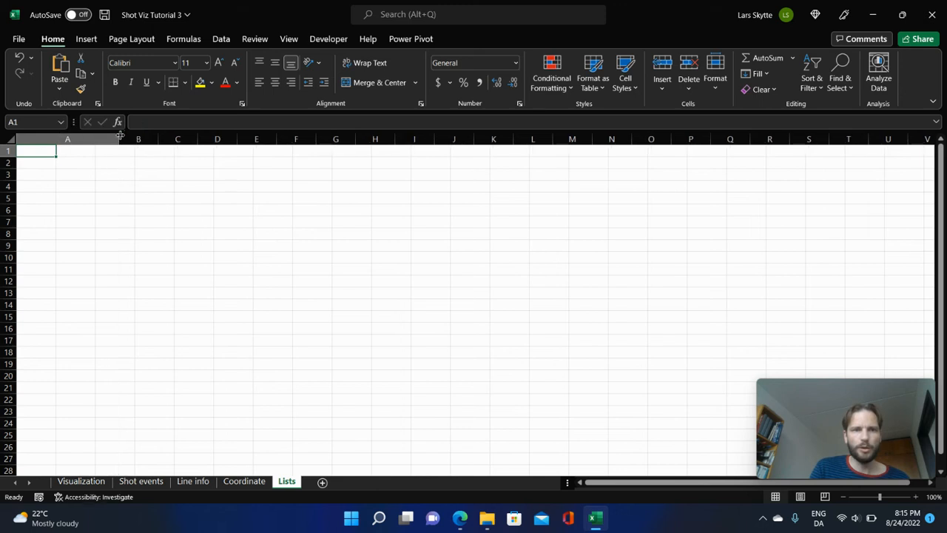
text(Player)
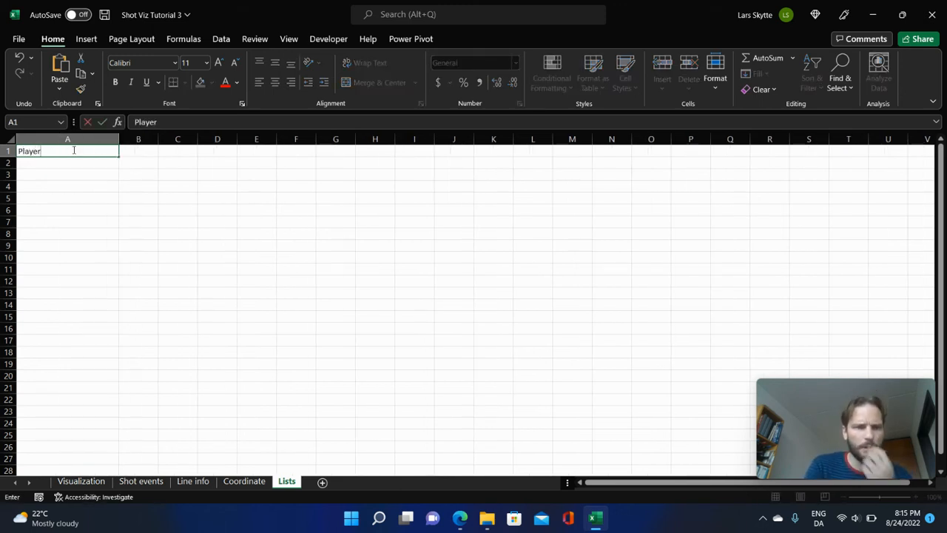
key(Tab)
text(Date)
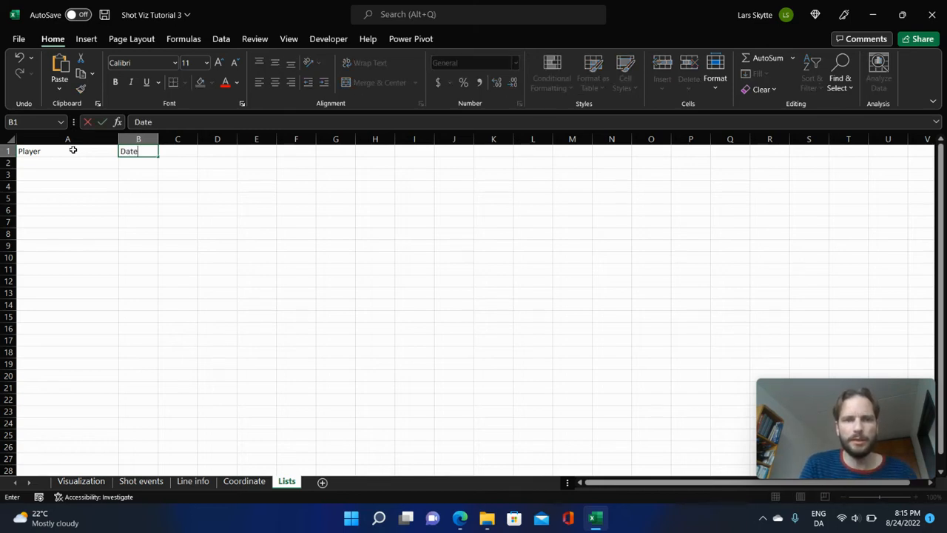
key(Tab)
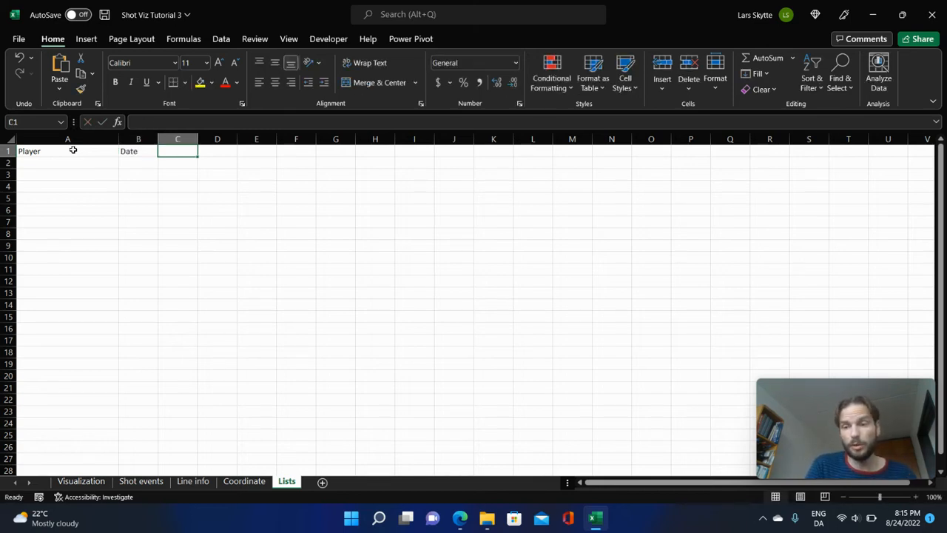
text(Period)
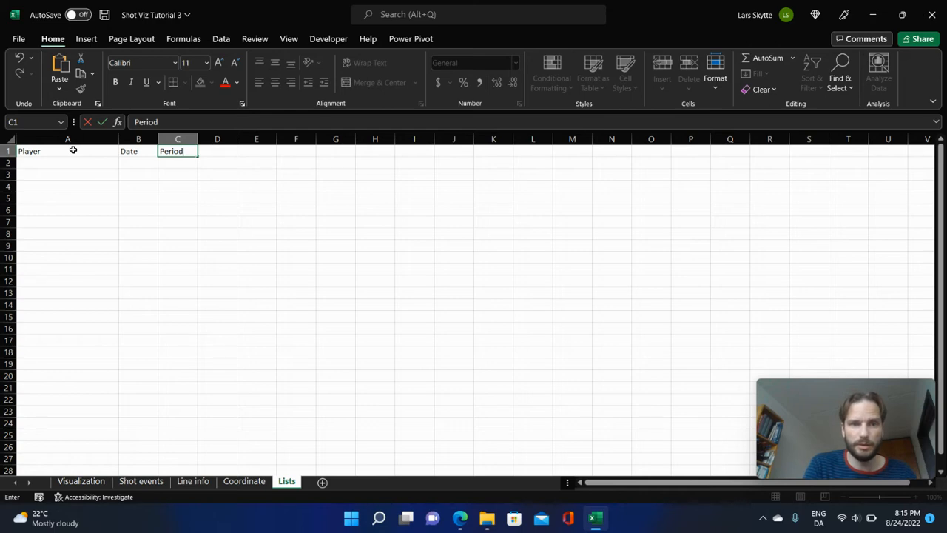
key(Tab)
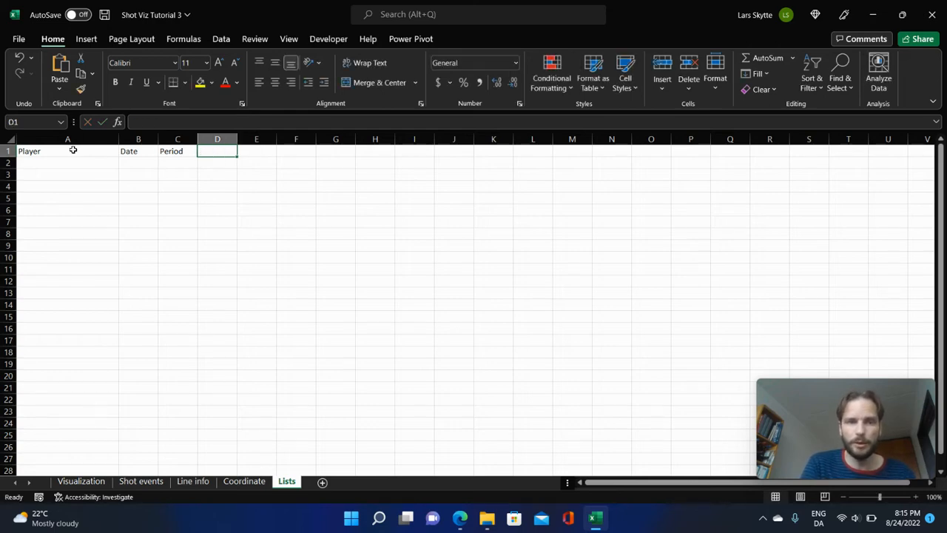
text(Eve)
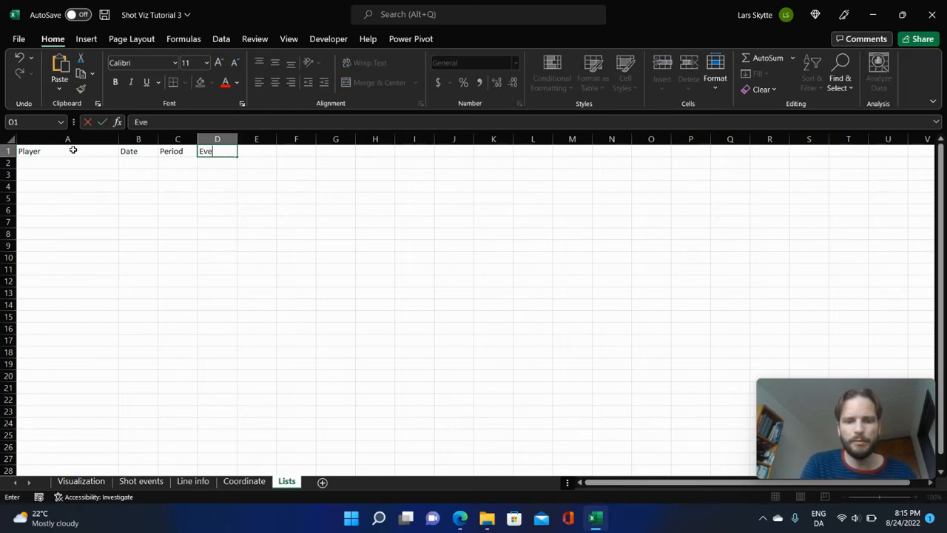
text(nt type)
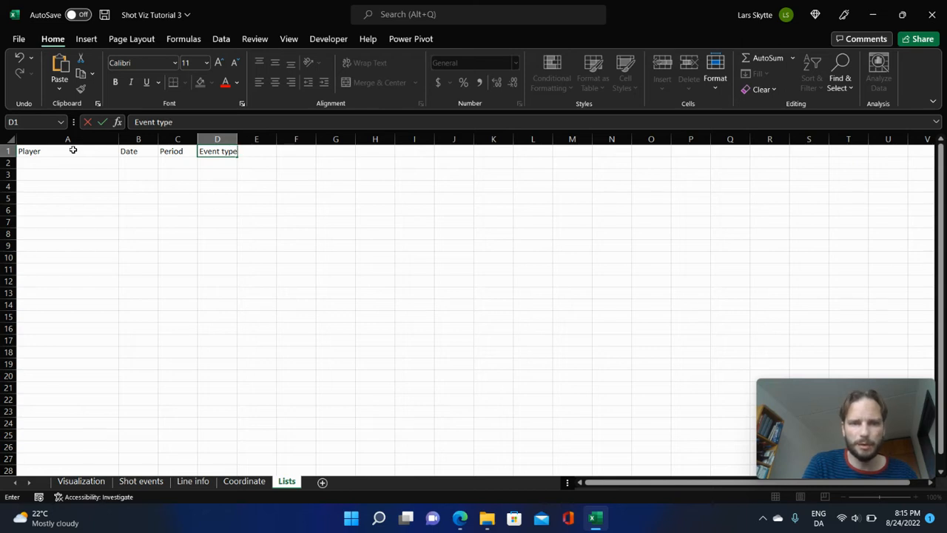
key(Tab)
text(Strength)
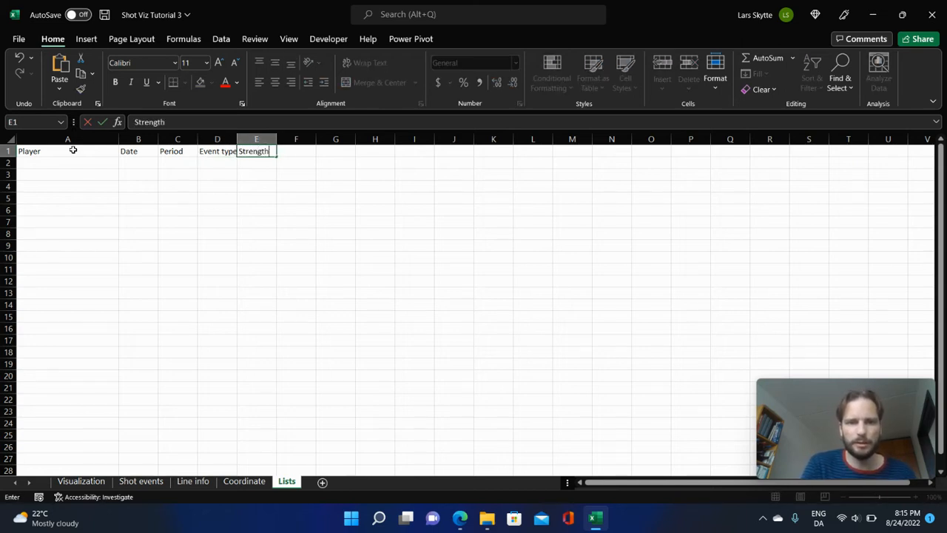
key(Return)
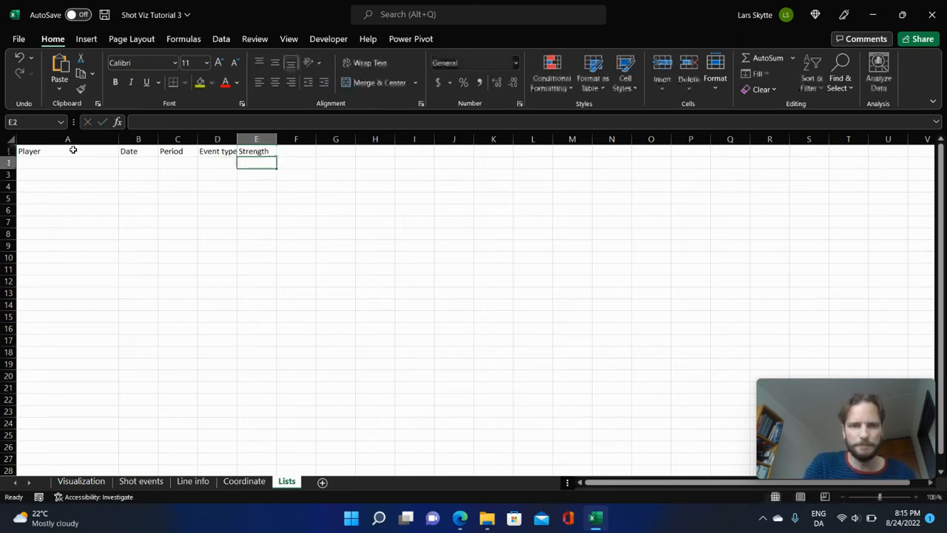
drag(239, 139, 249, 139)
Enter =SORT(UNIQUE(Table1[Player])) in A2 of the Lists sheet, referencing the Player column of the Line info table.
click(87, 167)
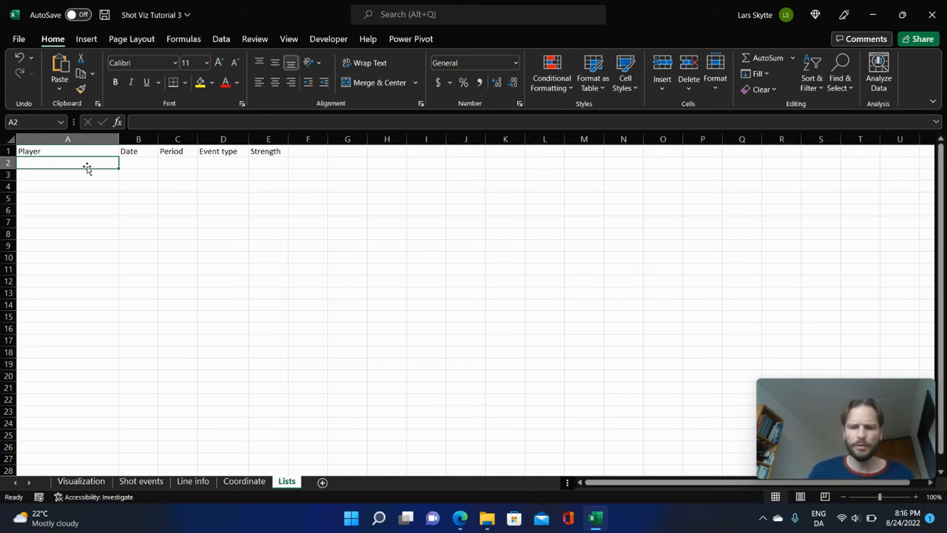
text(=)
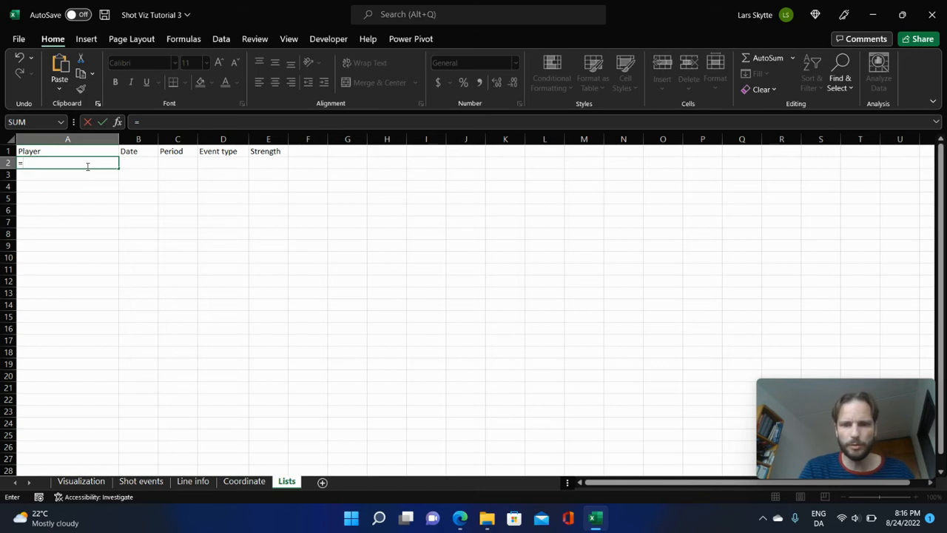
text(sort)
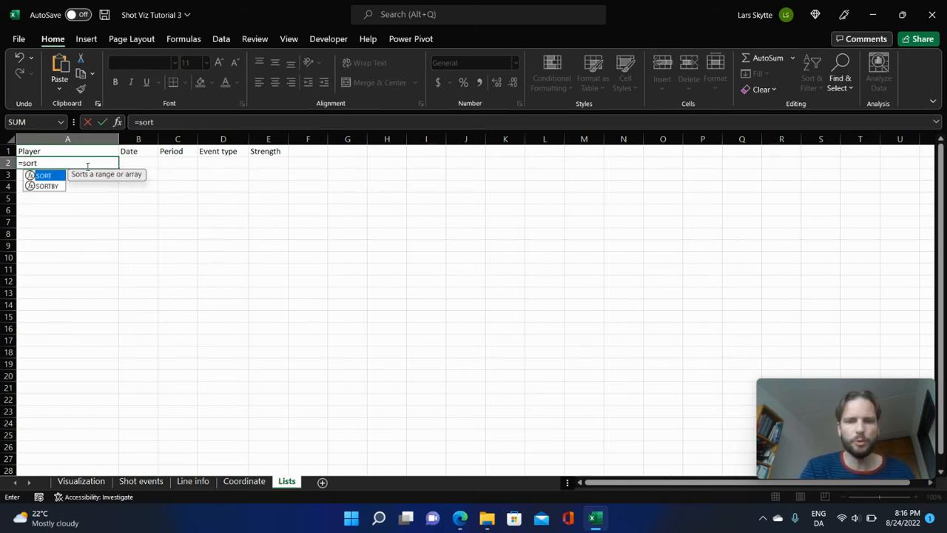
text(()
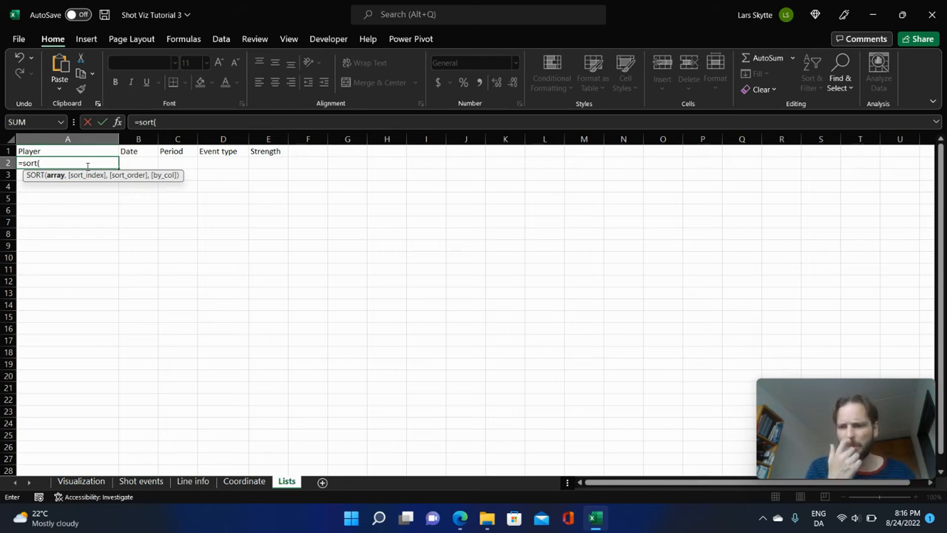
text(uni)
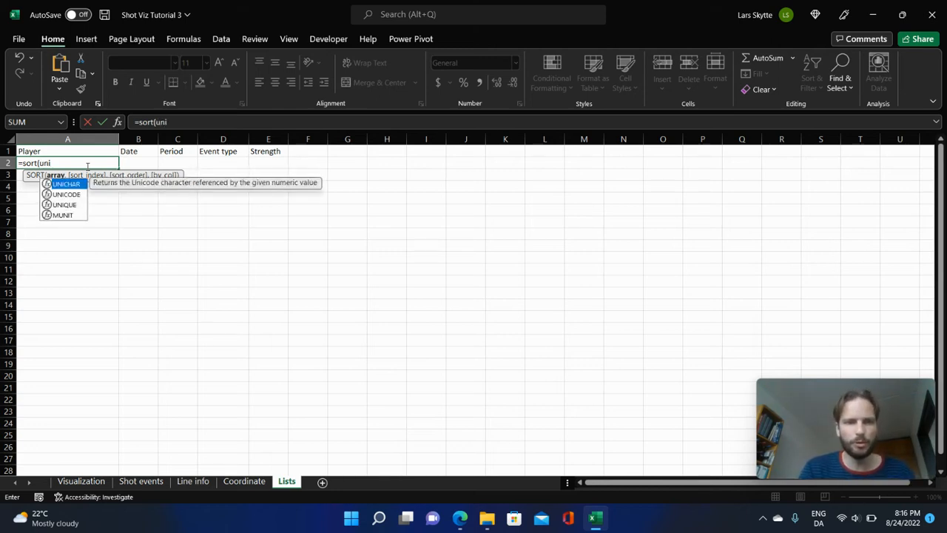
key(Down)
key(Down)
key(Tab)
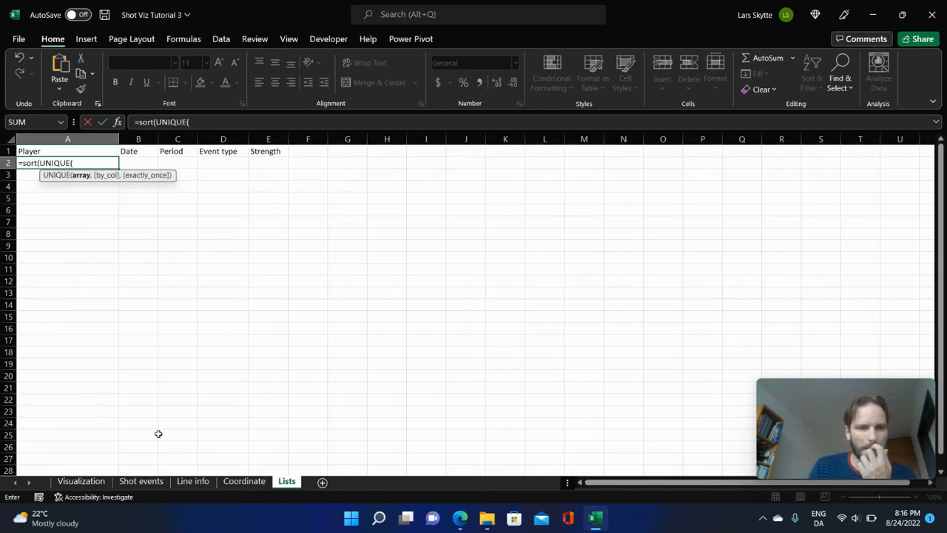
click(201, 481)
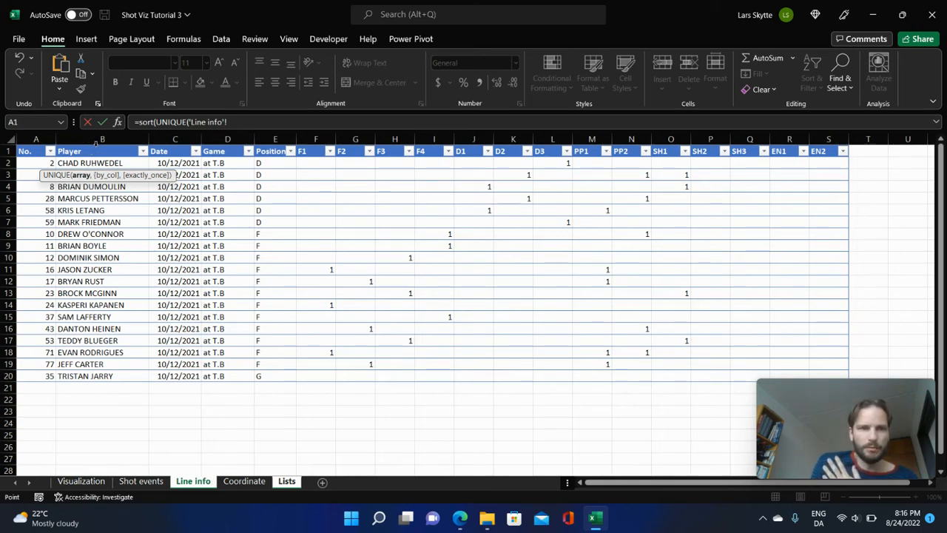
click(87, 148)
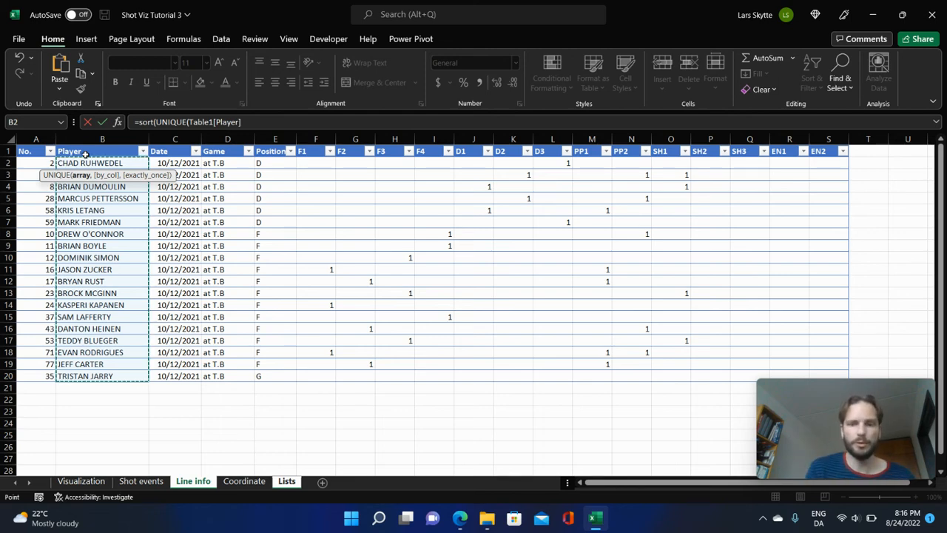
text()))
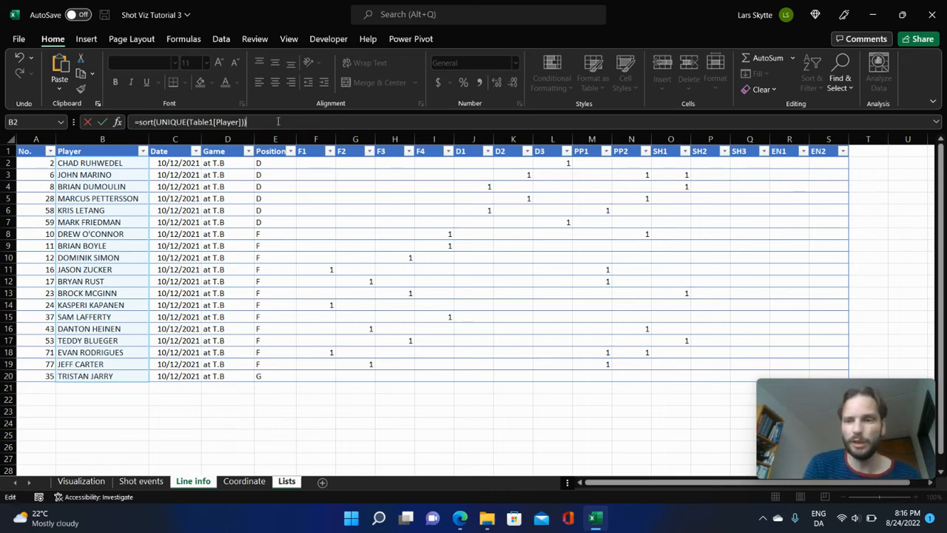
key(Return)
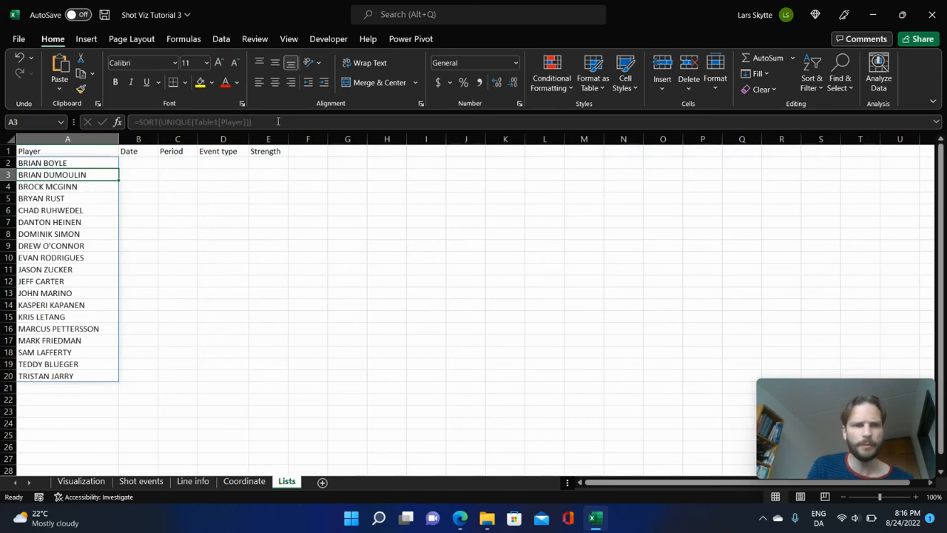
click(31, 163)
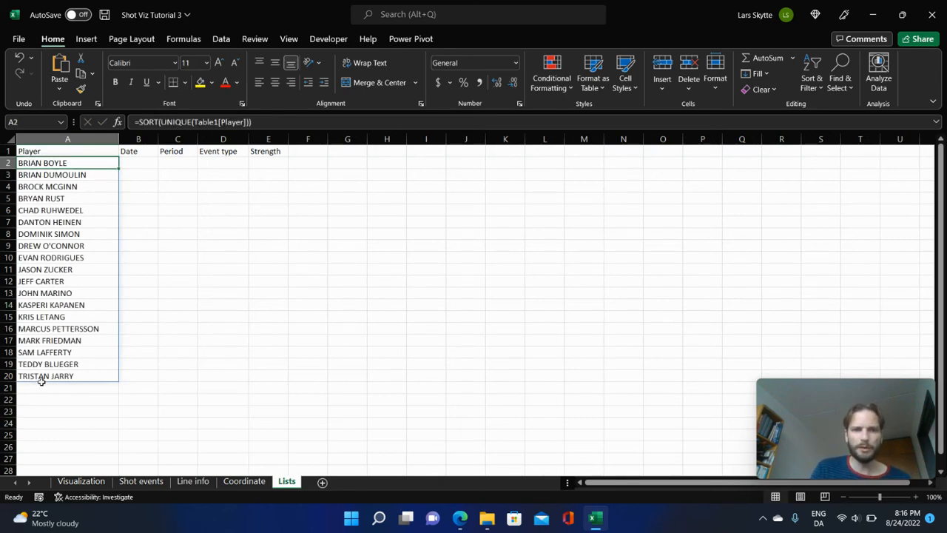
click(207, 482)
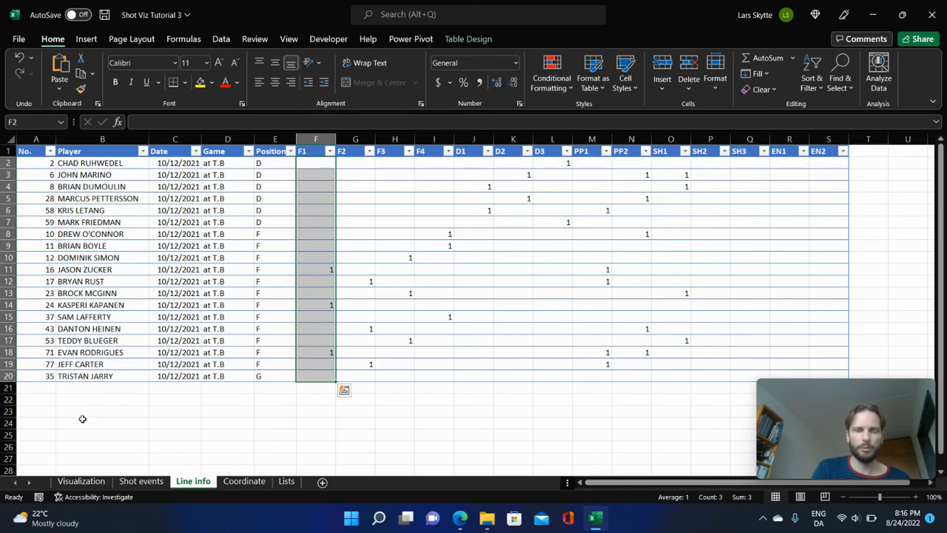
click(285, 481)
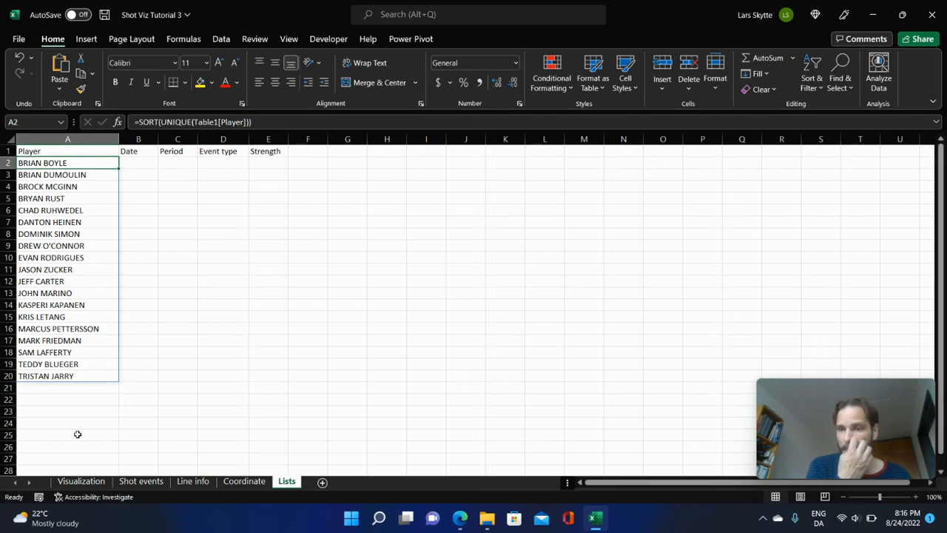
Clear the player name from the merged header cell H2 on the Visualization sheet.
click(81, 482)
click(238, 166)
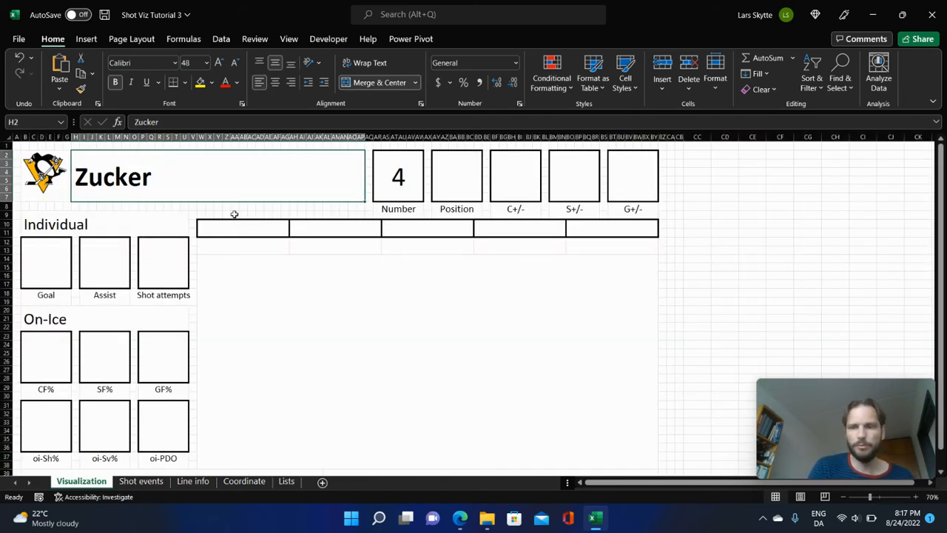
key(Delete)
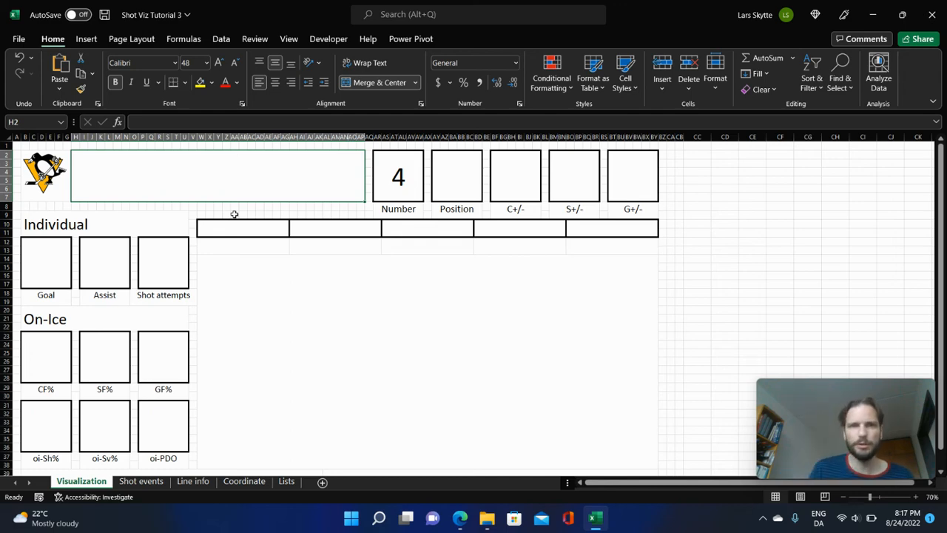
Add list data validation to the merged player header H2 with source =Lists!$A$2:$A$28, and choose BROCK MCGINN from its dropdown.
click(222, 40)
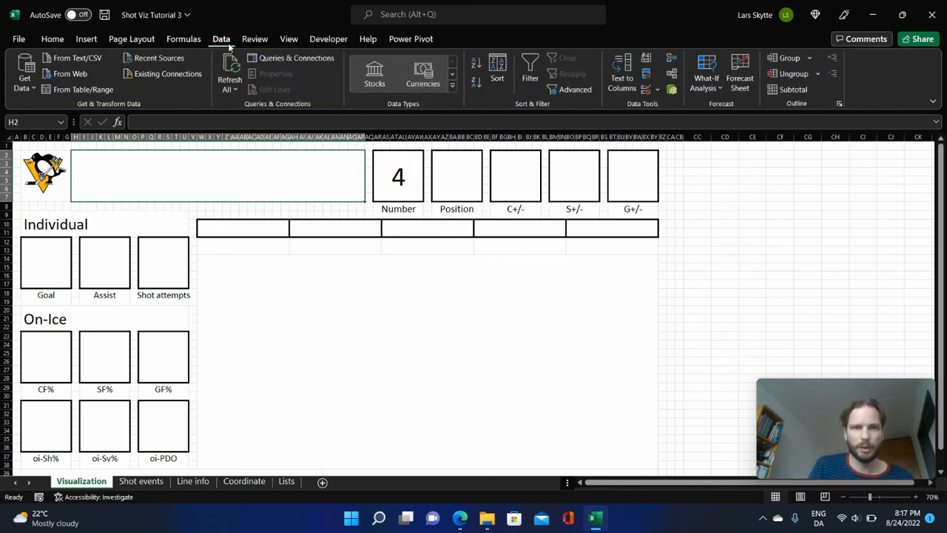
click(657, 89)
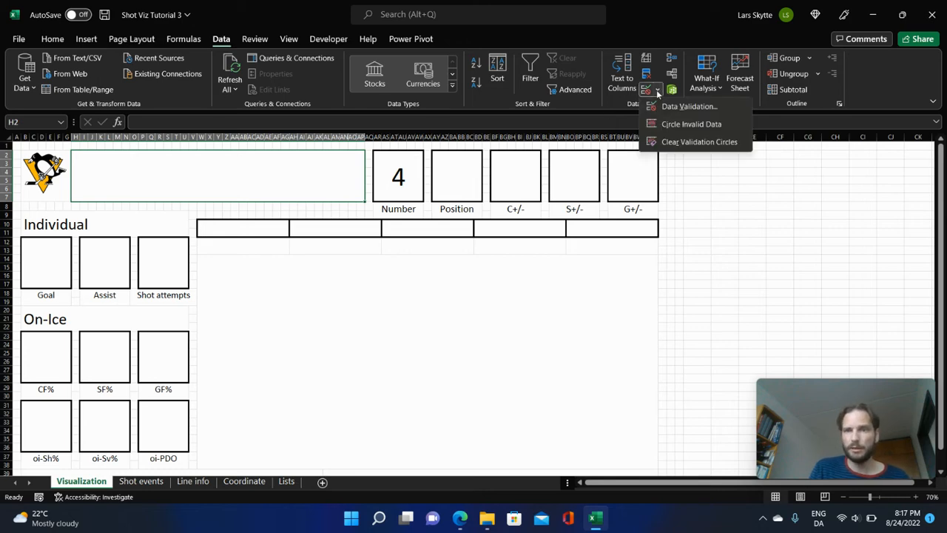
click(666, 107)
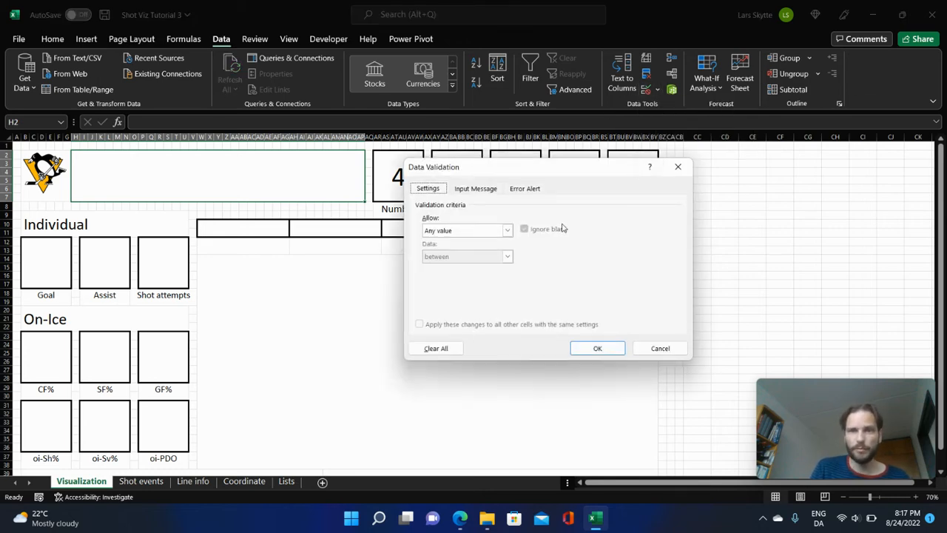
click(508, 230)
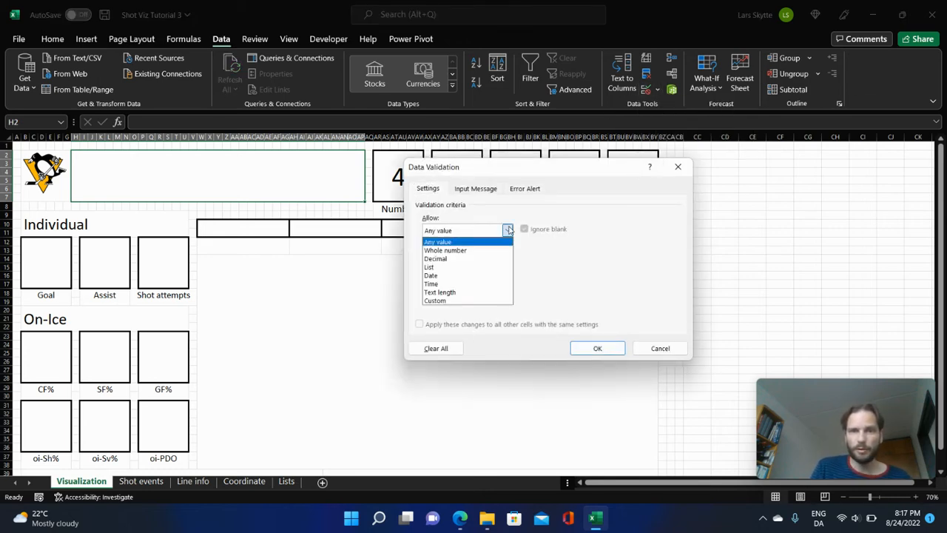
click(449, 267)
click(601, 282)
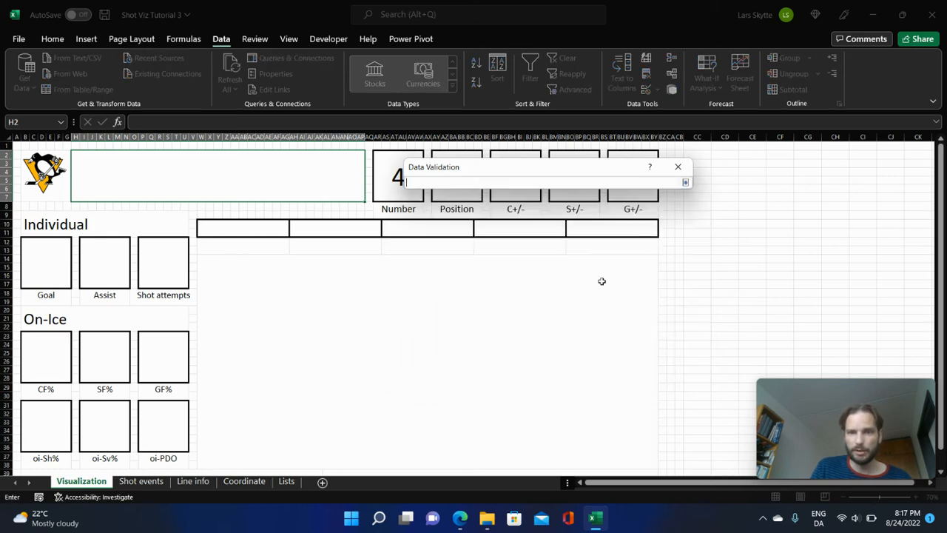
click(287, 482)
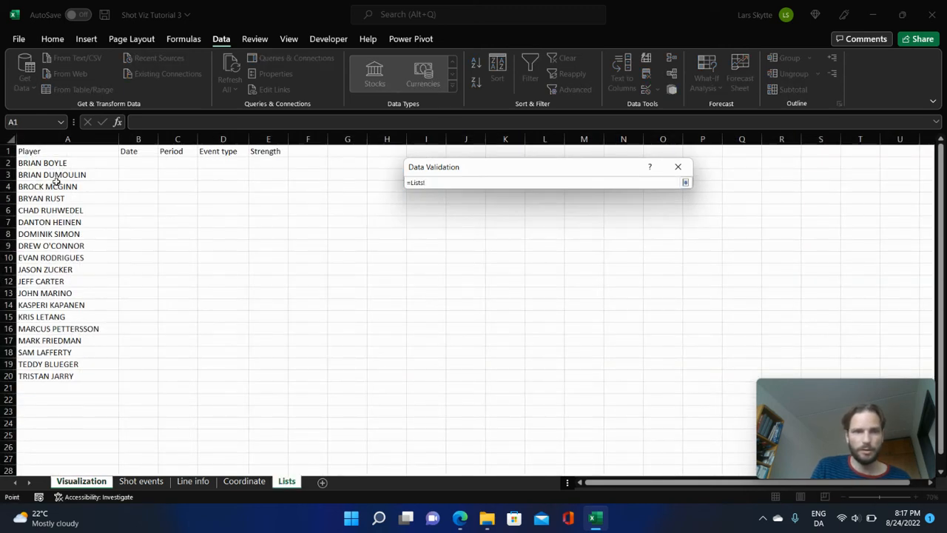
drag(54, 164, 64, 467)
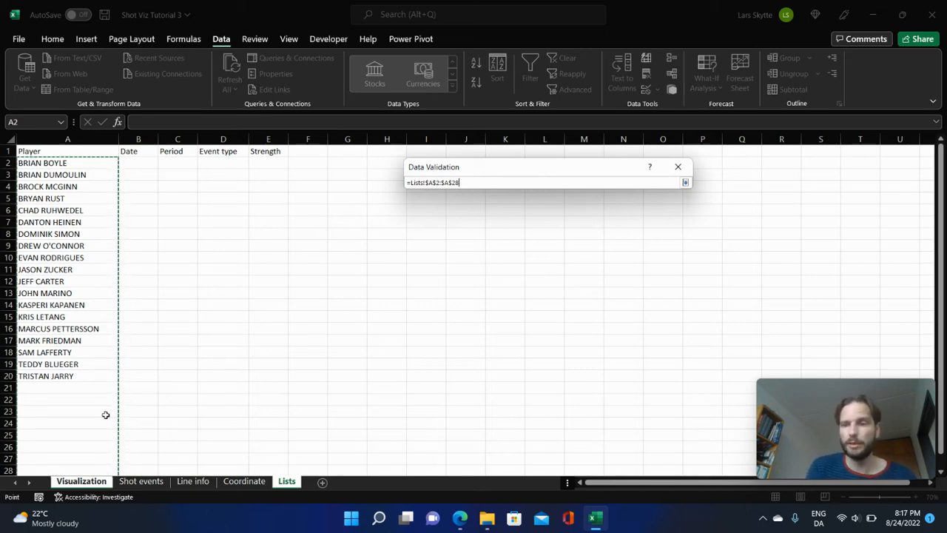
key(Return)
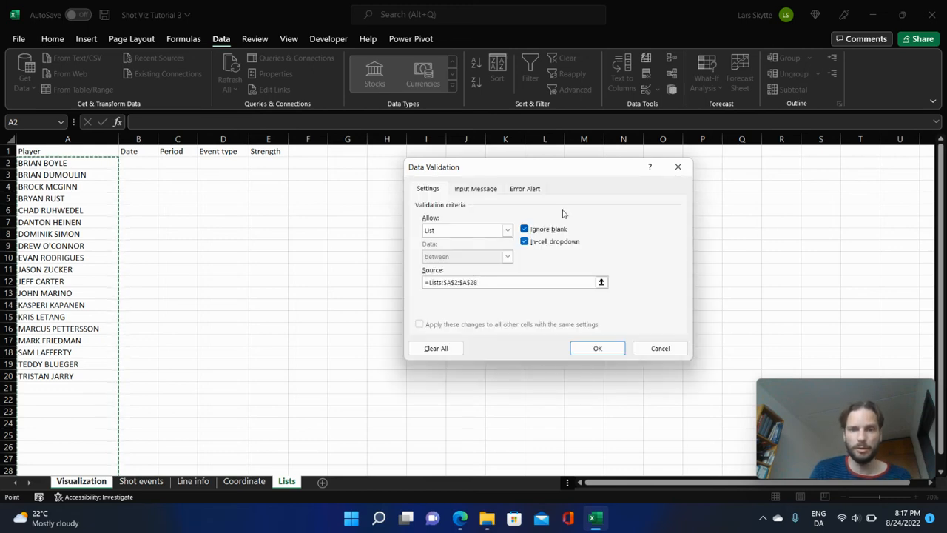
click(617, 347)
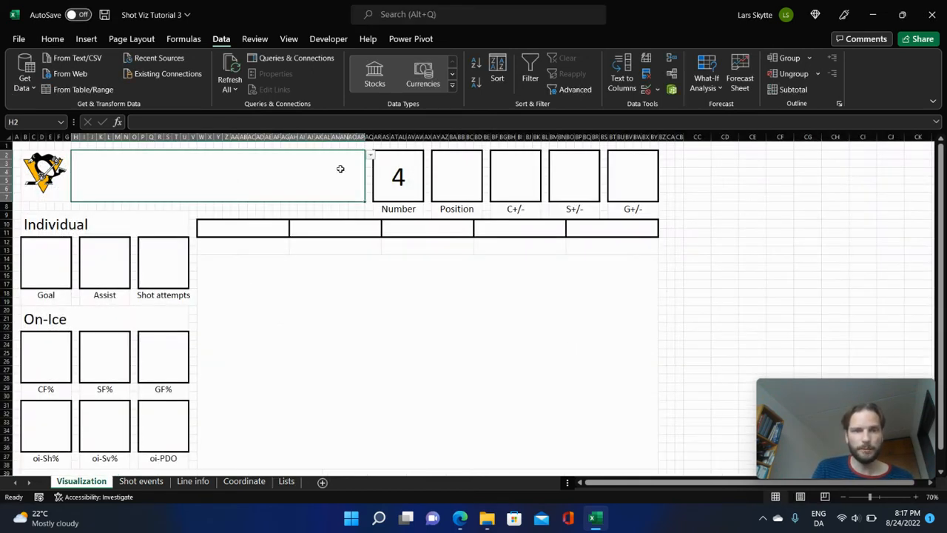
click(370, 156)
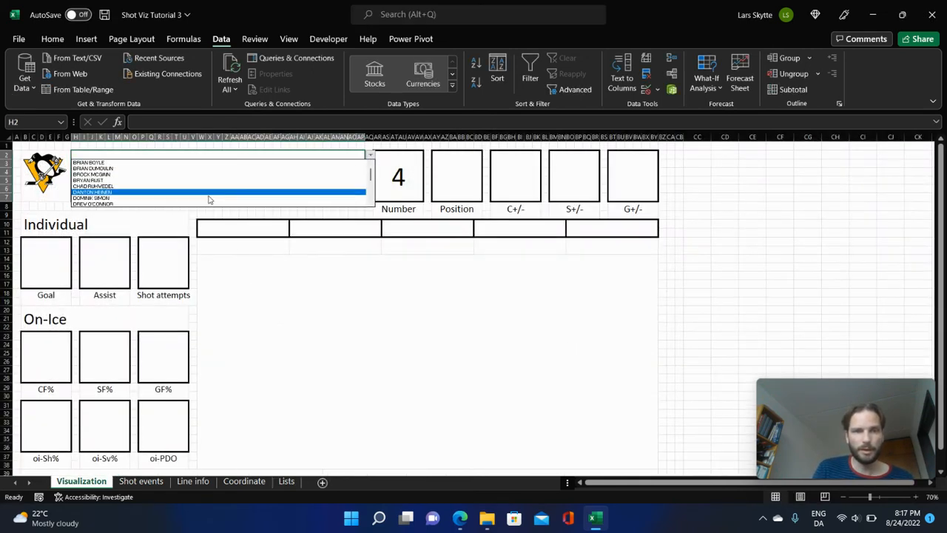
click(149, 176)
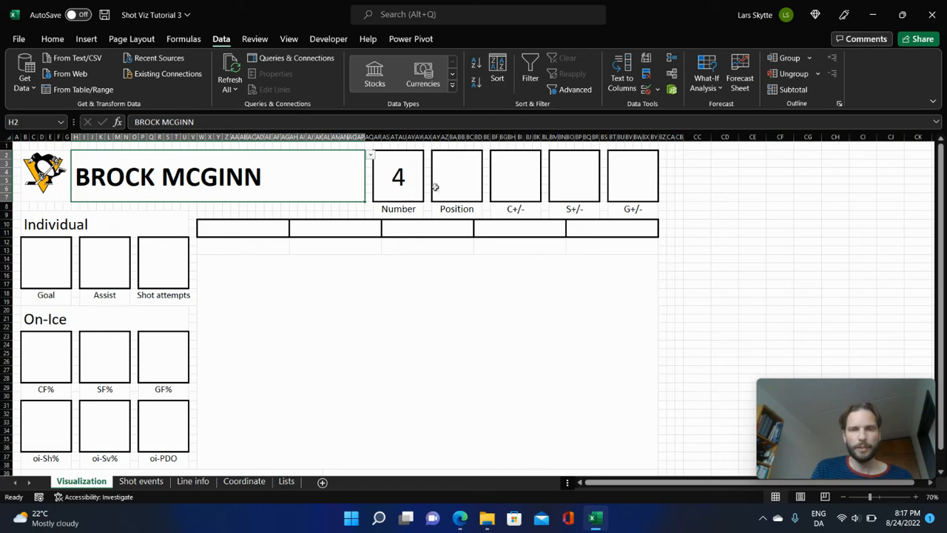
Enter the label Date in the second box of the header row, merged cell AH10, on the Visualization sheet.
click(342, 232)
click(426, 225)
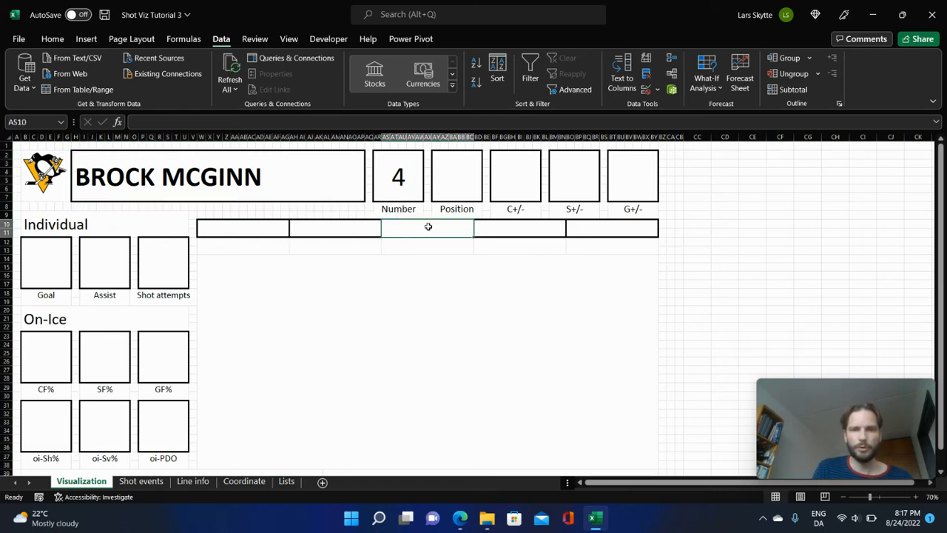
click(511, 232)
click(609, 227)
click(356, 233)
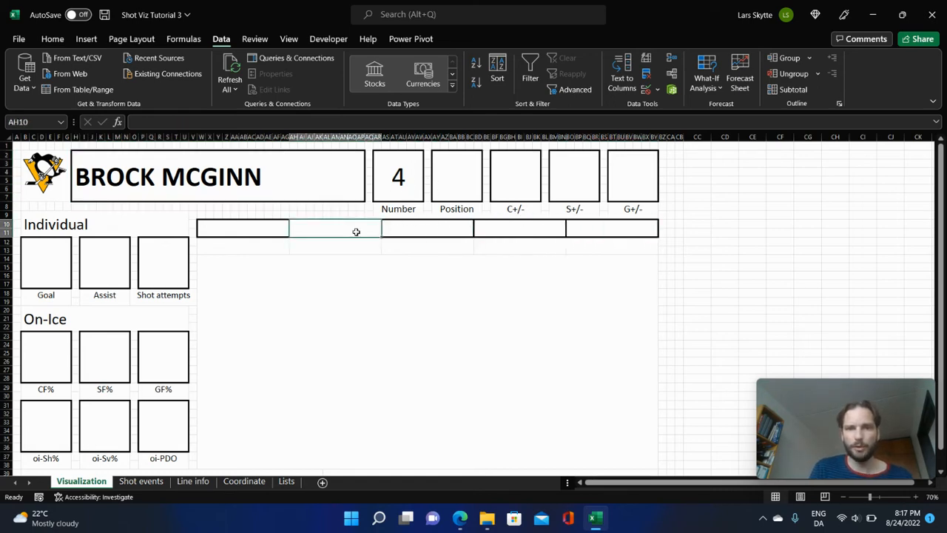
text(Date)
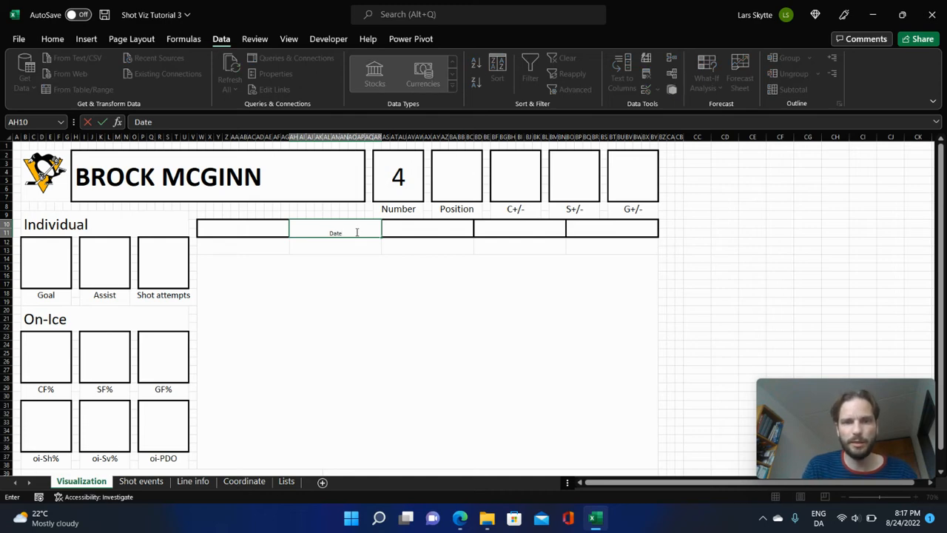
key(ctrl+Return)
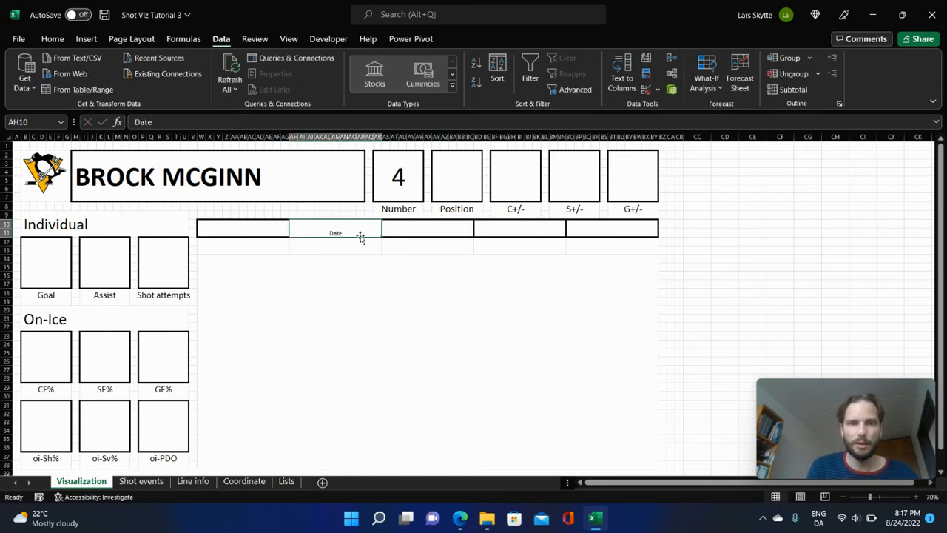
Middle-align the Date label in AH10 vertically and set its font size to 24.
click(58, 40)
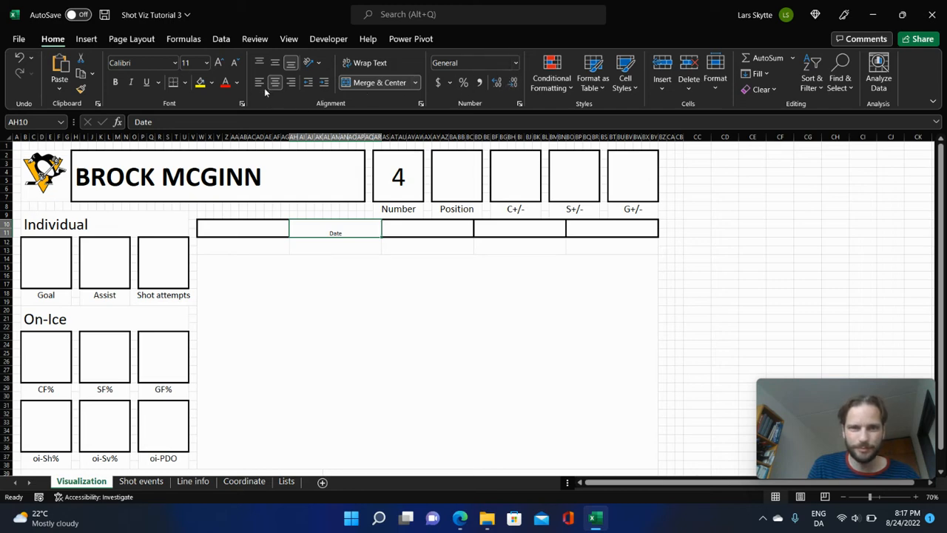
click(275, 63)
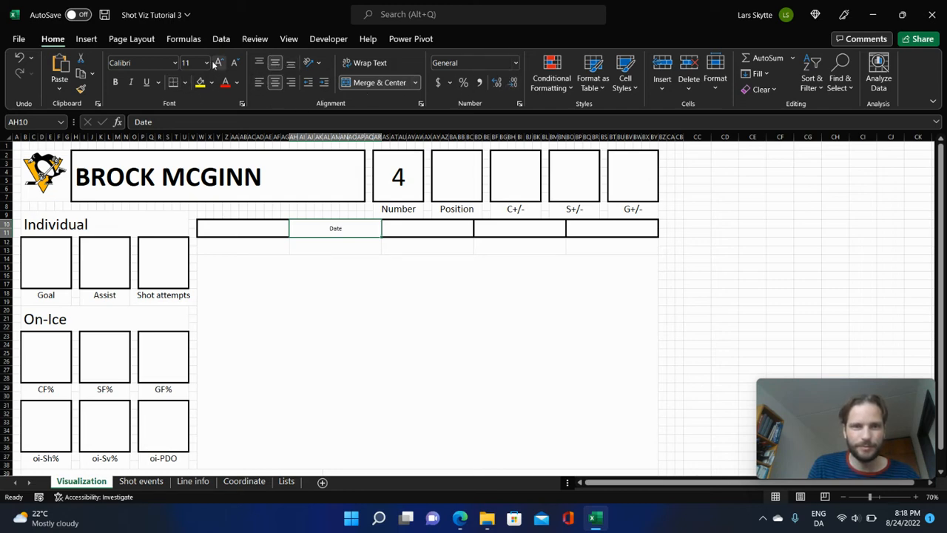
click(206, 63)
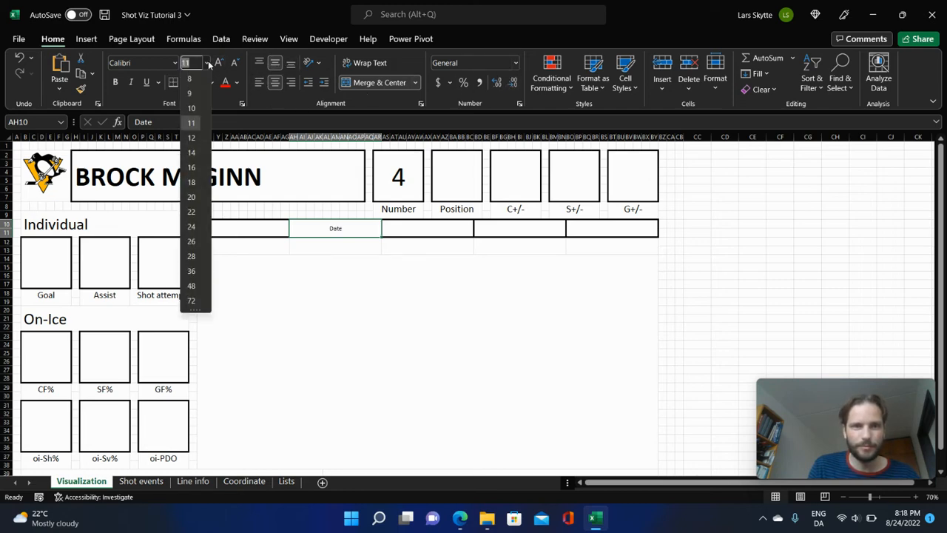
click(191, 225)
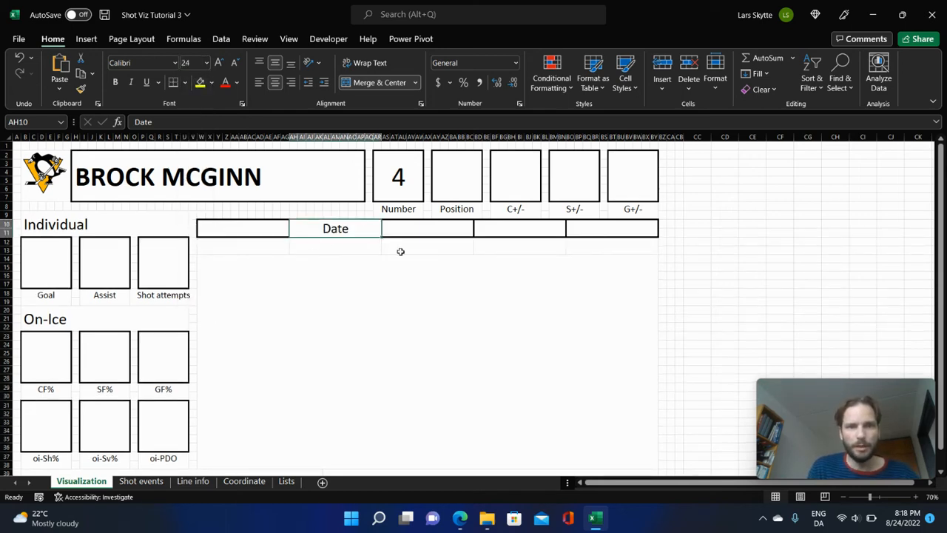
Copy the formatted Date cell AH10 into the three merged header cells AS10, BD10 and BO10.
key(ctrl+c)
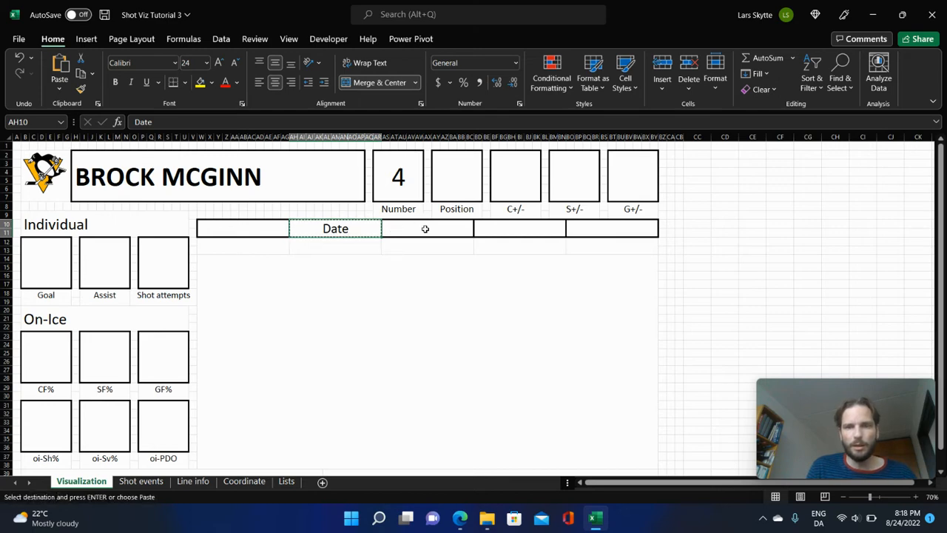
click(425, 228)
key(ctrl+v)
click(552, 229)
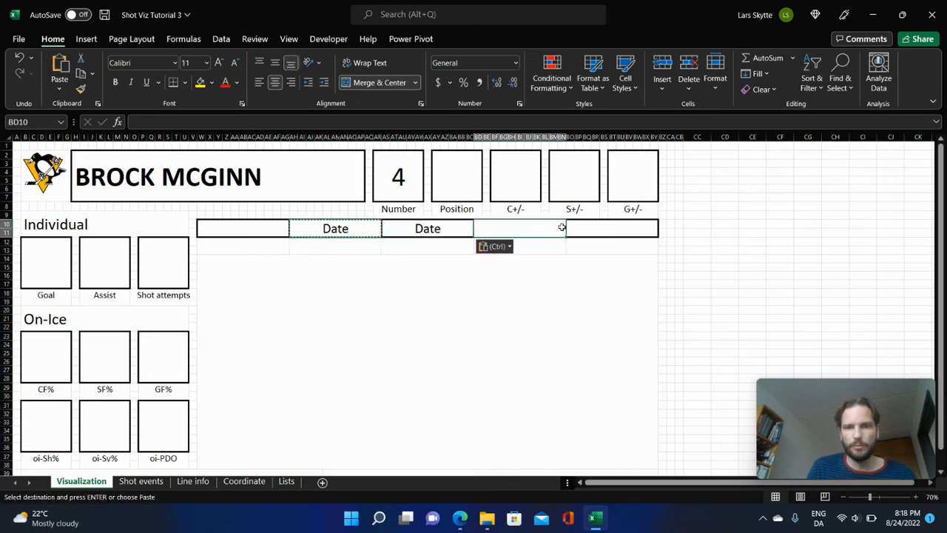
key(ctrl+v)
click(610, 228)
key(ctrl+v)
Replace the copied labels in AS10, BD10 and BO10 with Period, Event type and Strength.
click(423, 236)
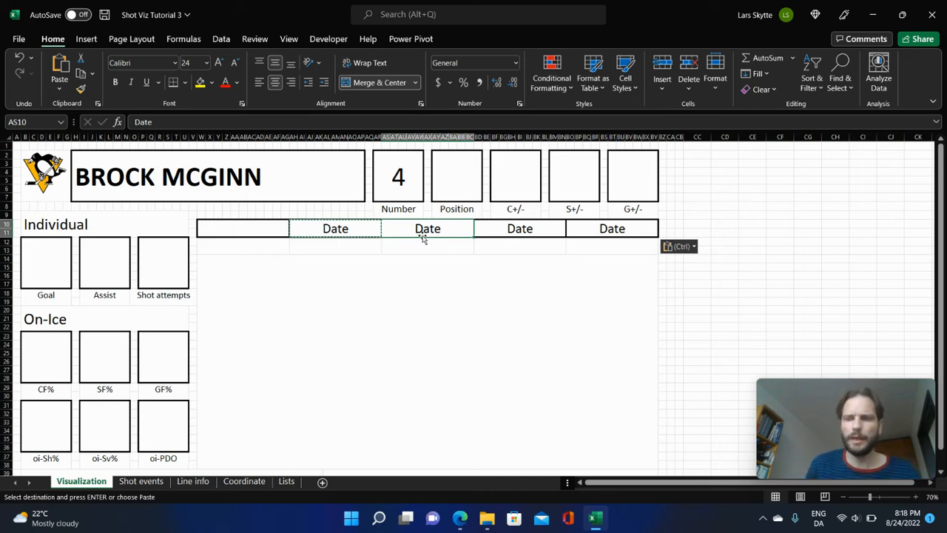
key(Escape)
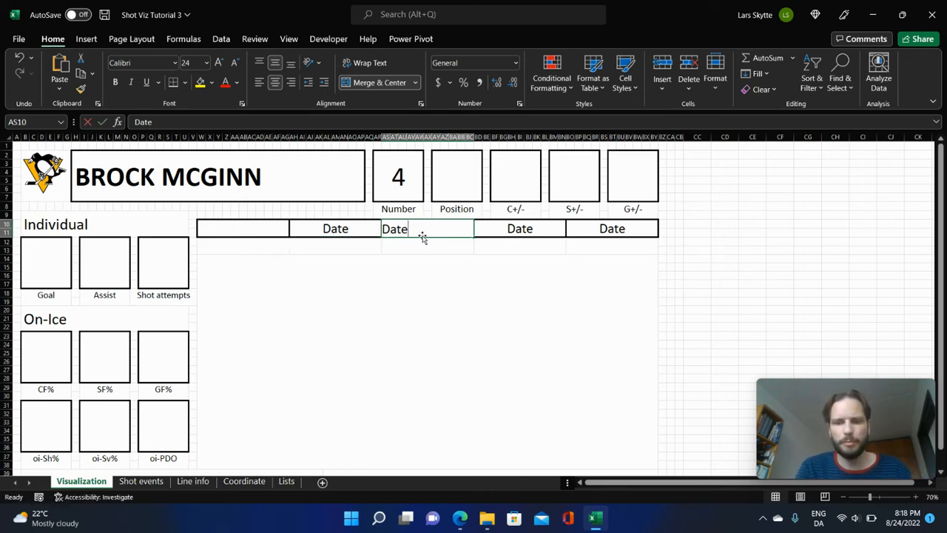
text(Period)
key(Tab)
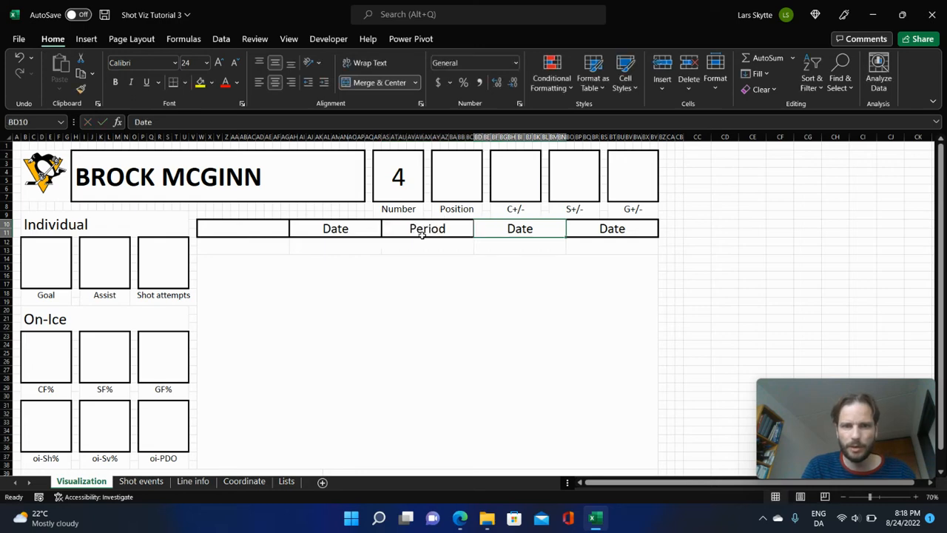
text(Event)
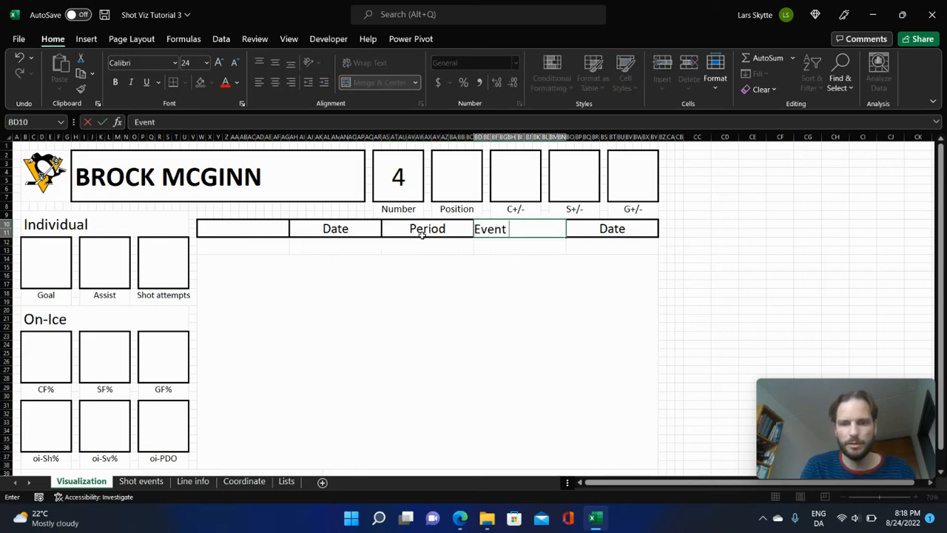
text( type)
key(Tab)
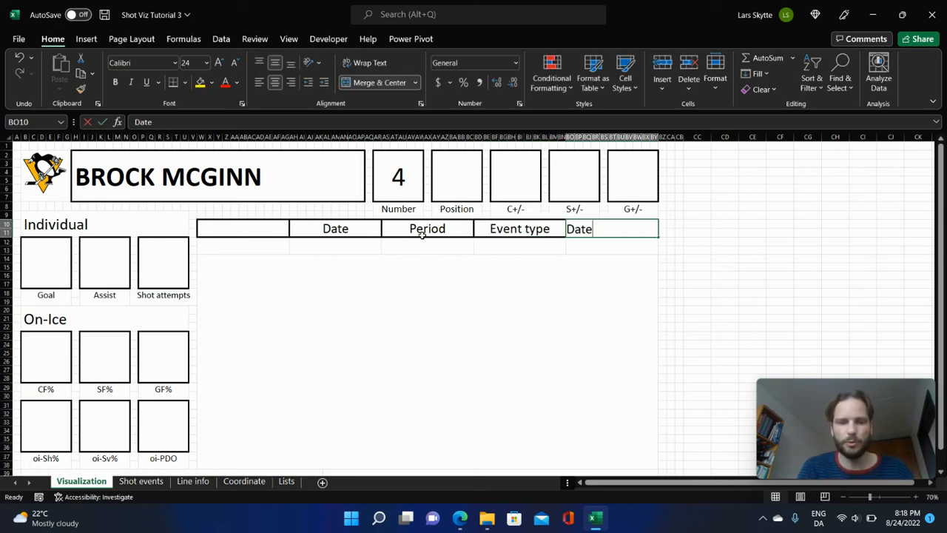
text(Strength)
key(Return)
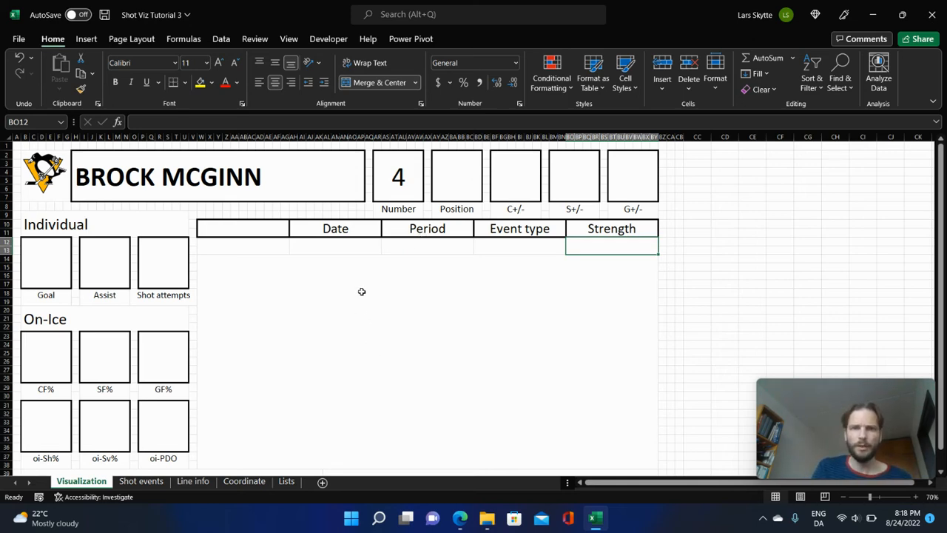
click(356, 247)
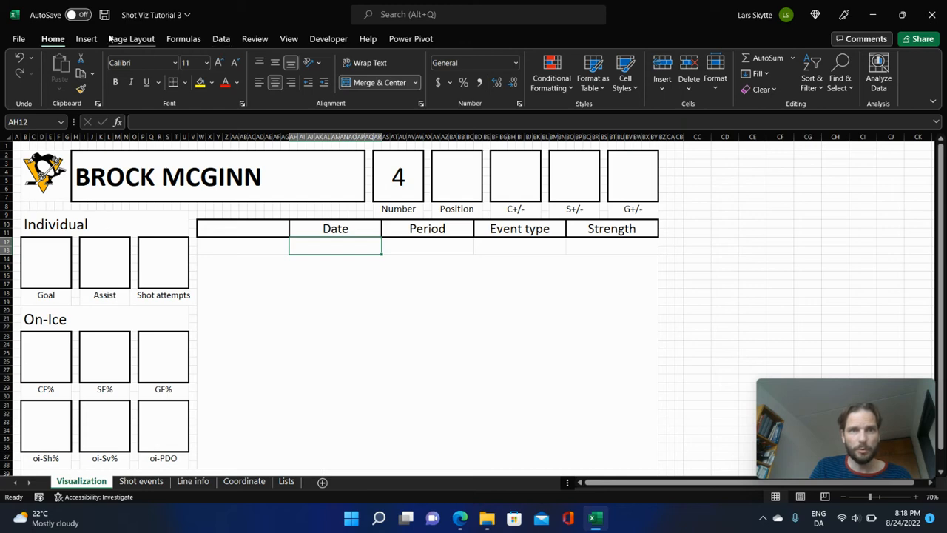
click(222, 41)
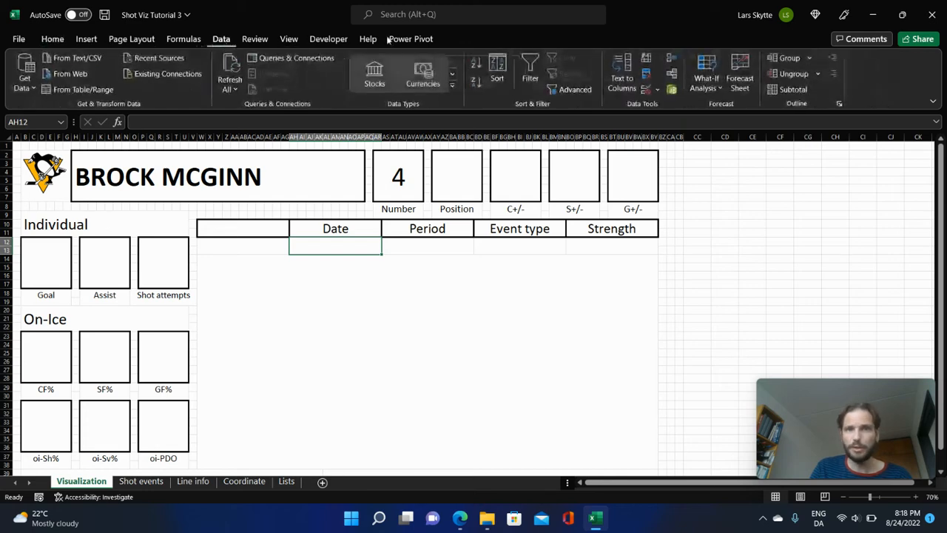
click(646, 90)
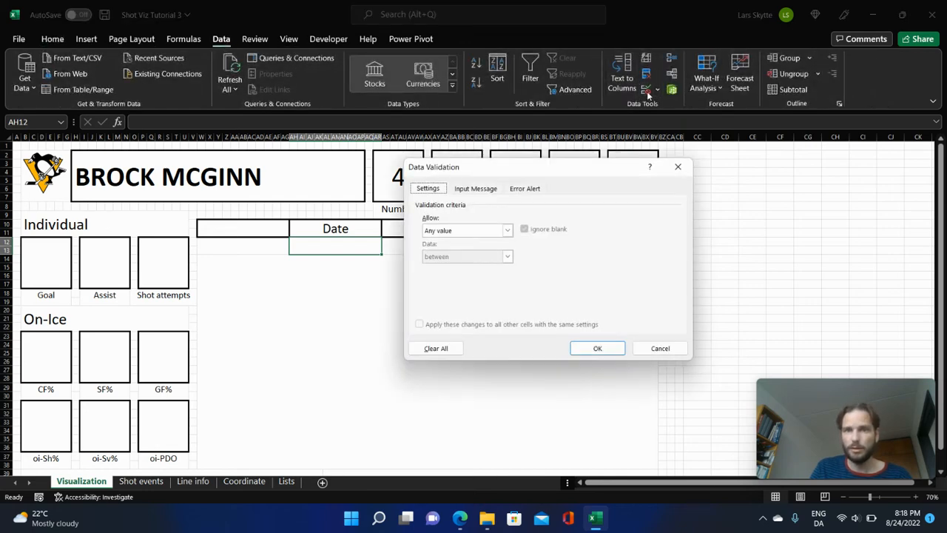
click(657, 351)
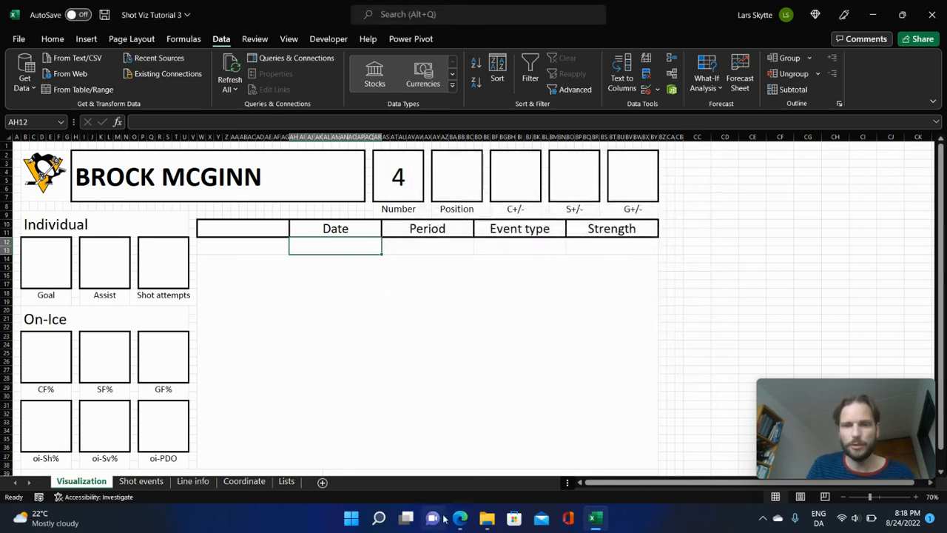
Widen the Date, Period and Strength columns (B, C and E) on the Lists sheet.
click(287, 481)
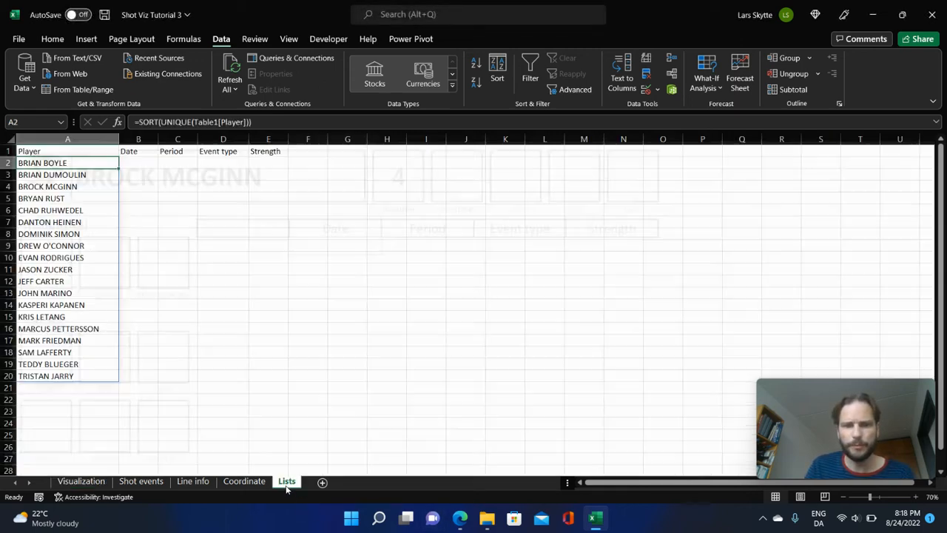
click(140, 166)
drag(158, 139, 226, 140)
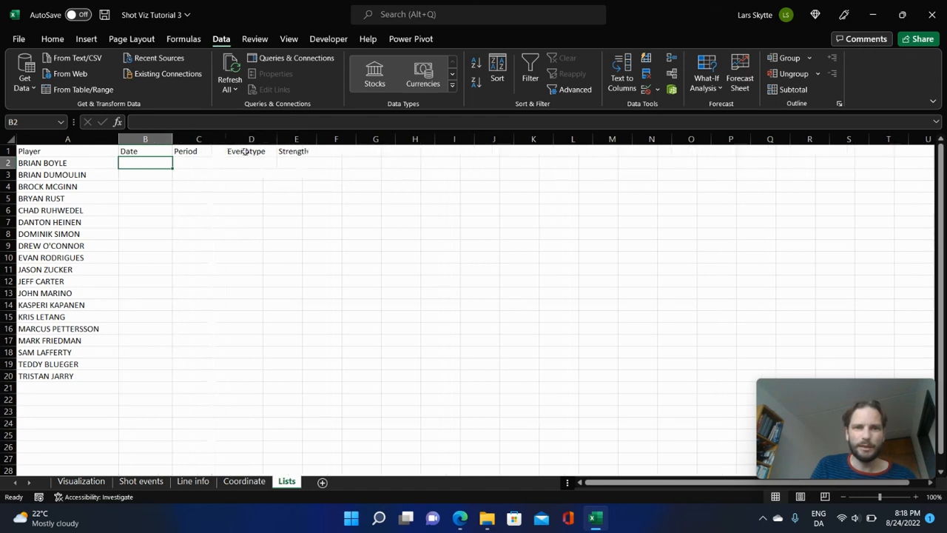
drag(316, 139, 322, 139)
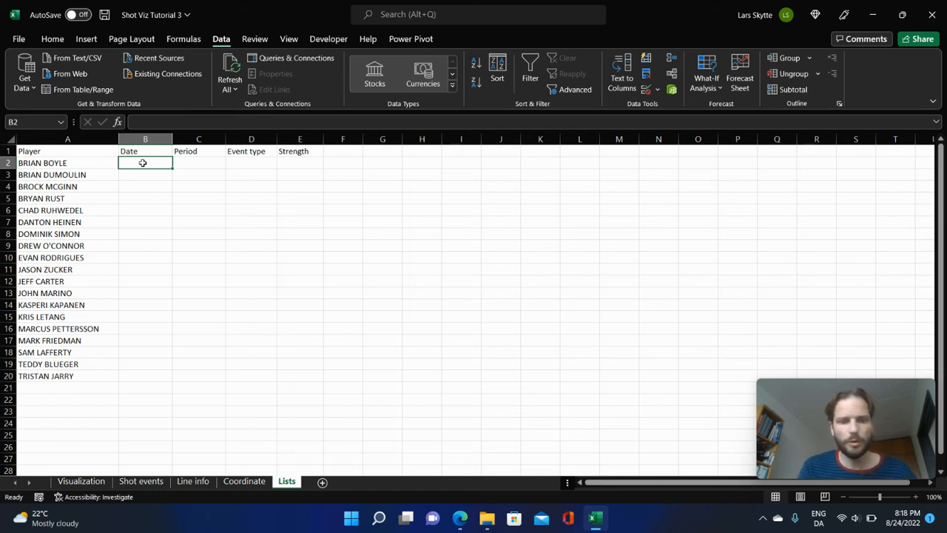
Enter All in B2 of the Date list and a UNIQUE formula over Table1[Date] from the Line info sheet in B3.
text(All)
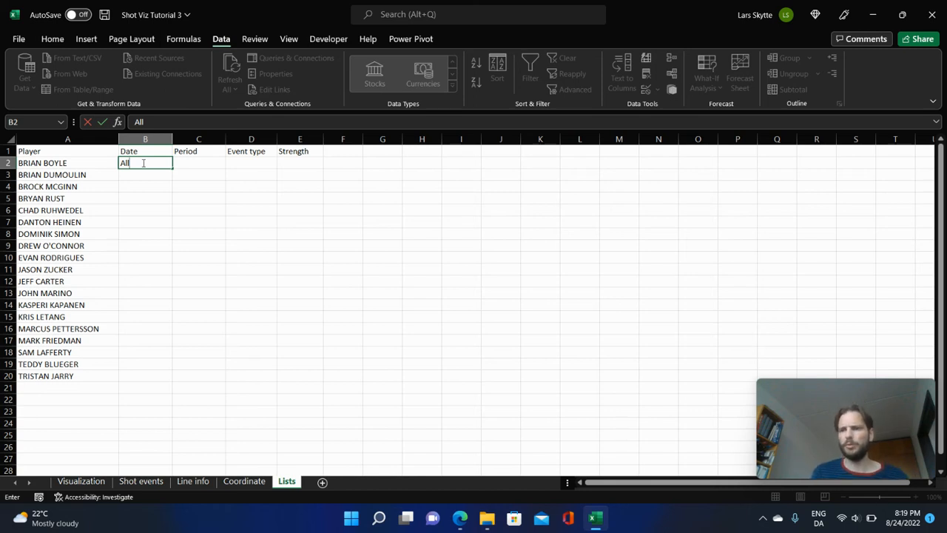
key(Return)
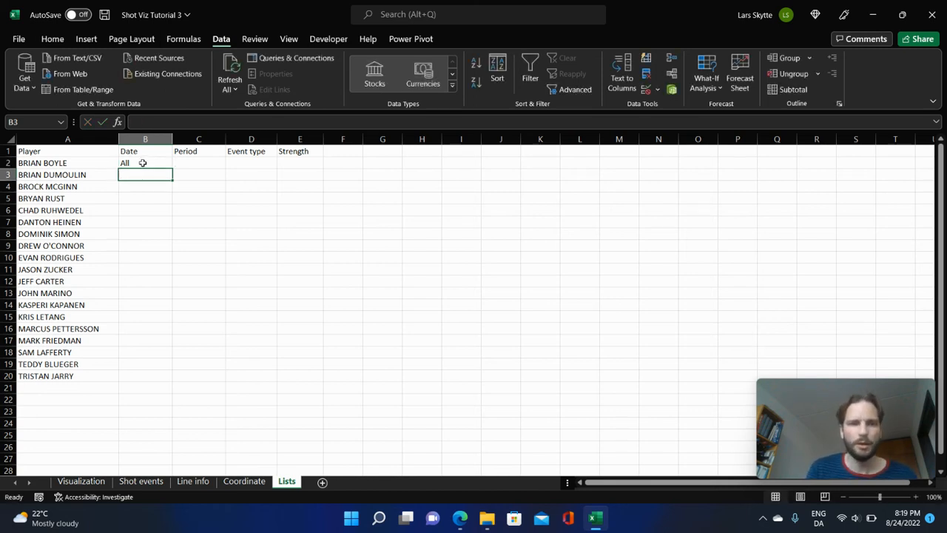
text(=uniq)
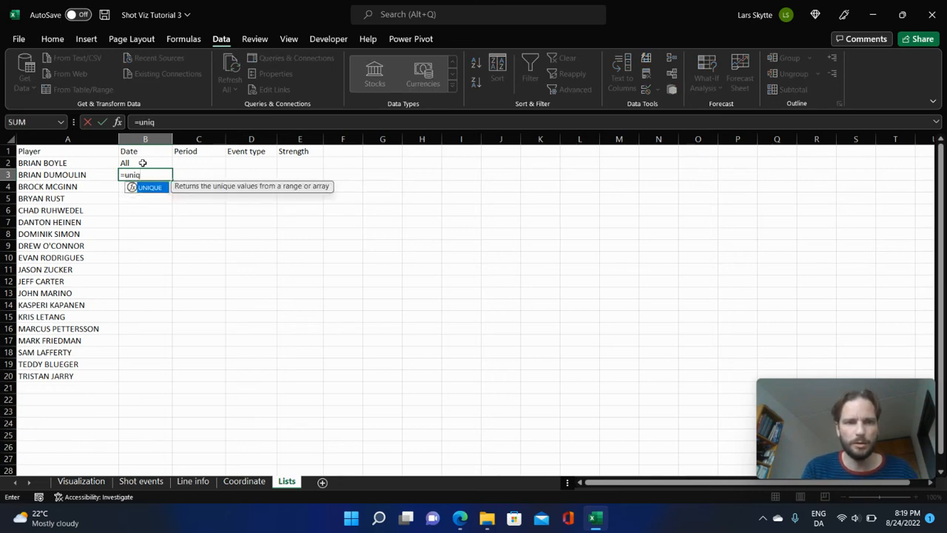
key(Tab)
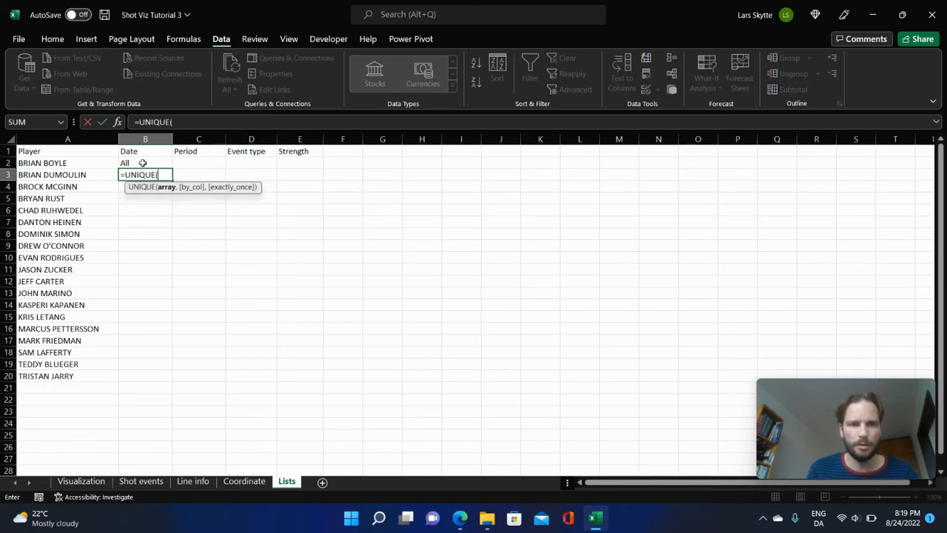
click(193, 480)
click(174, 142)
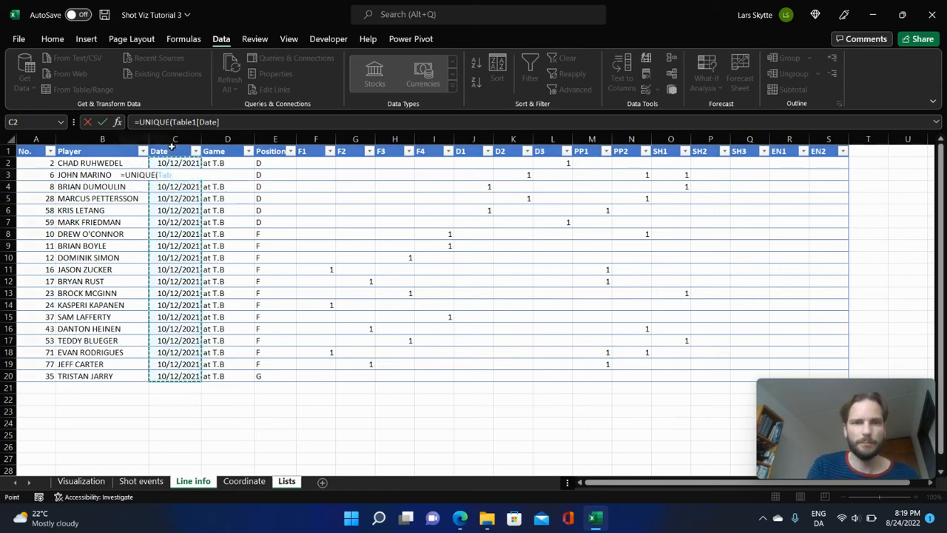
key(Return)
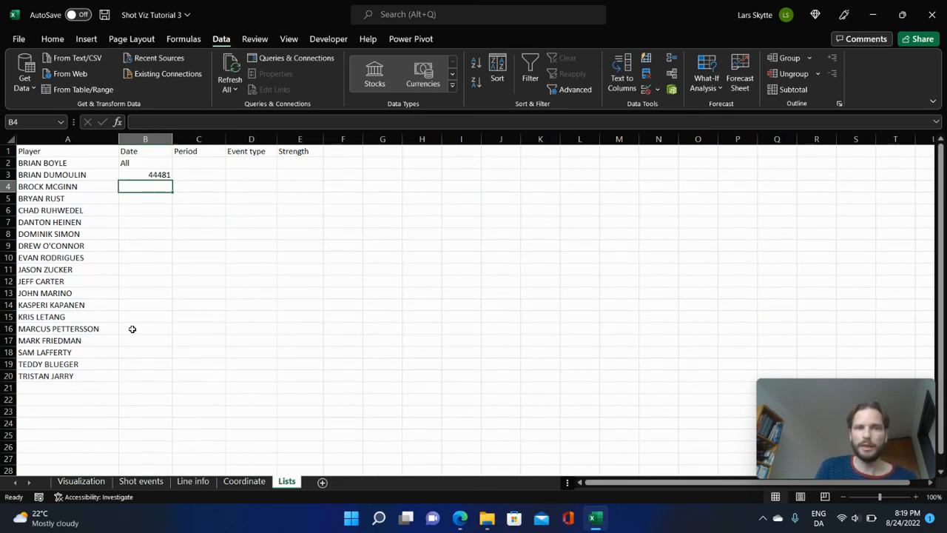
Format the entire Date column B on the Lists sheet with the short date number format.
click(145, 140)
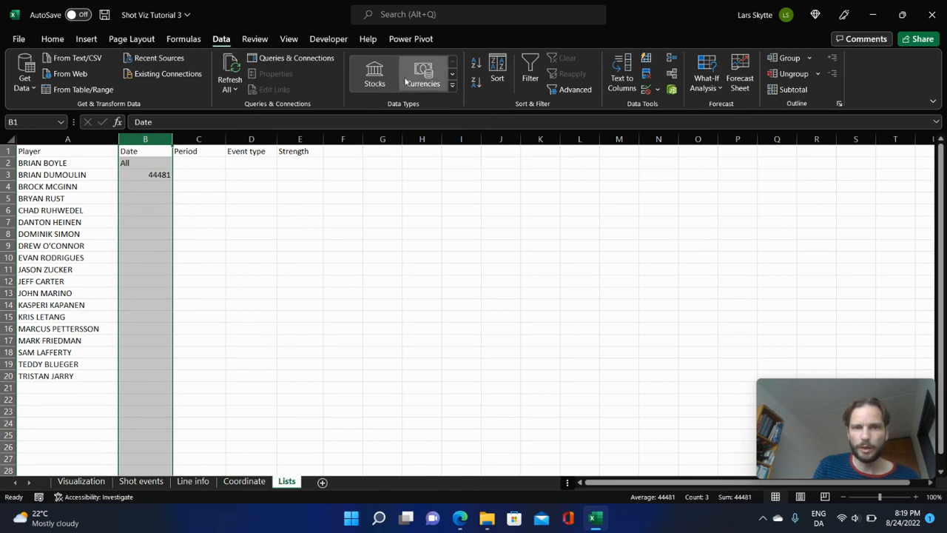
click(53, 39)
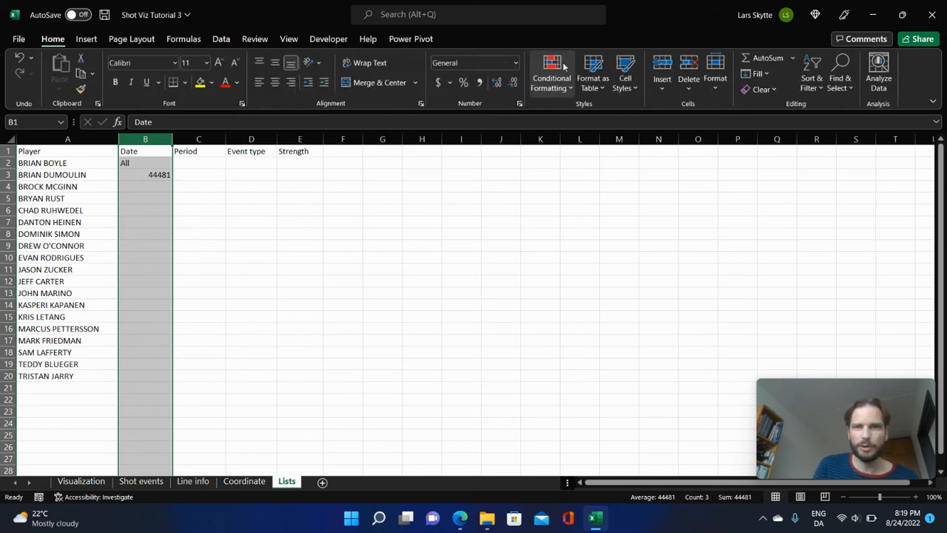
click(515, 63)
click(489, 212)
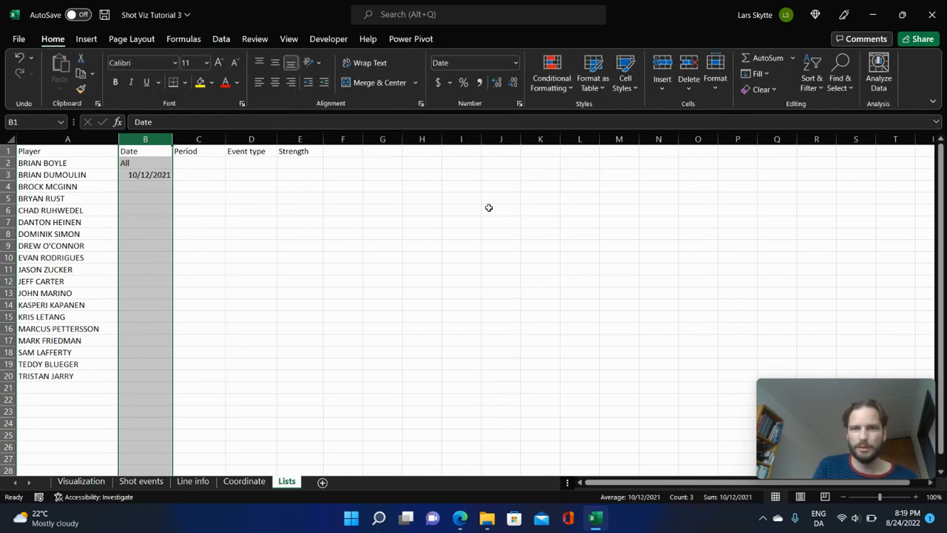
click(296, 268)
Fill the Period list from C2 down with All, 1, 2, 3 and OT.
click(196, 166)
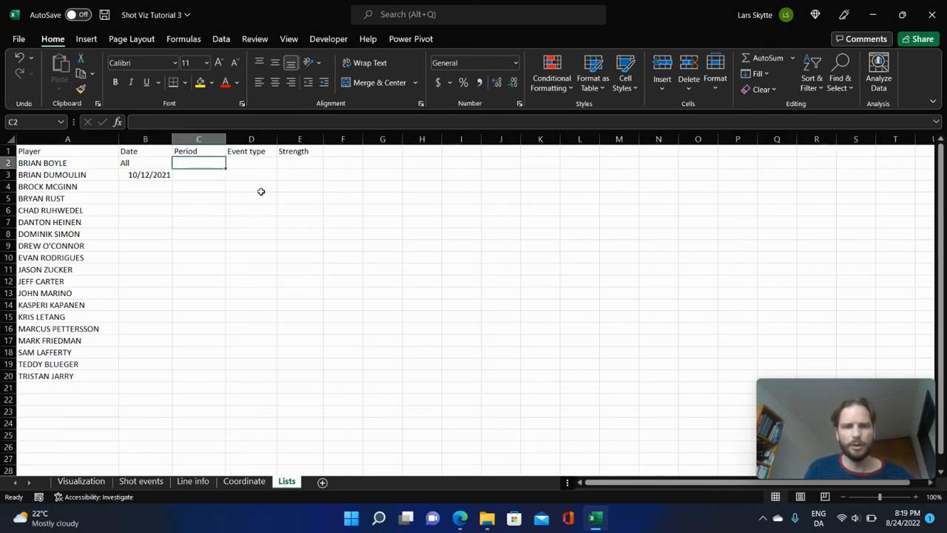
text(All)
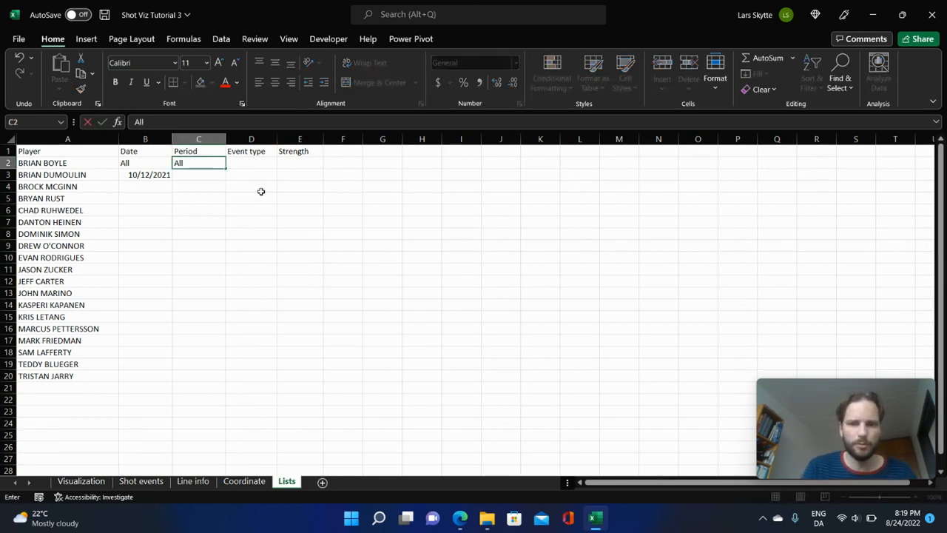
key(Return)
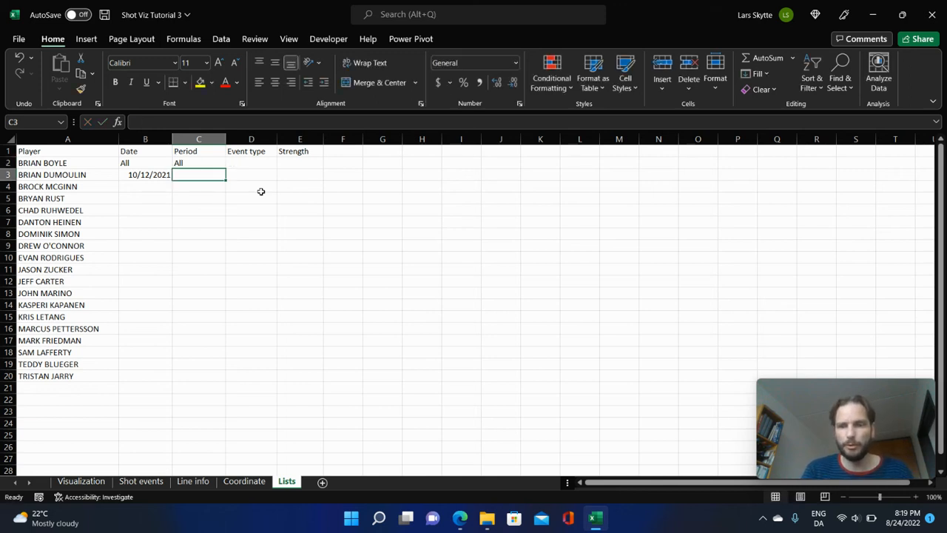
text(1)
key(Return)
text(2)
key(Return)
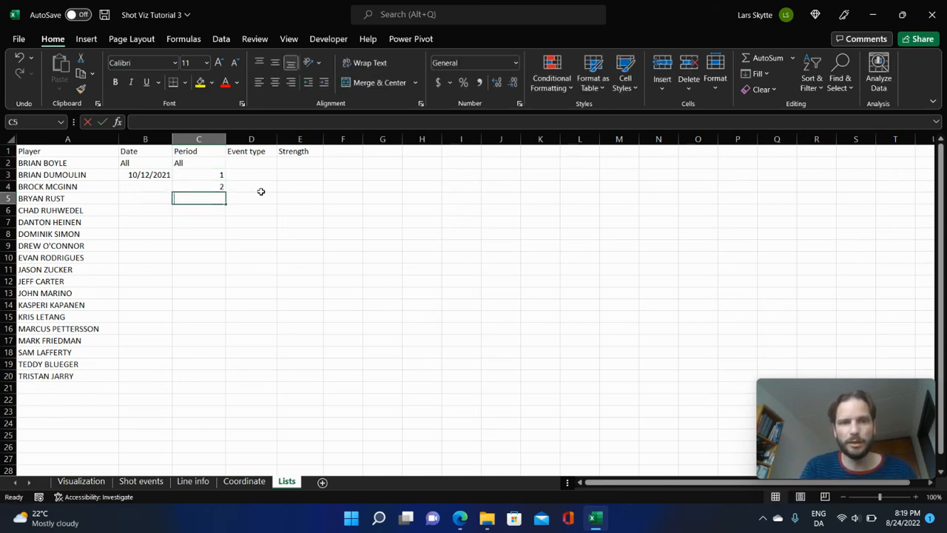
text(3)
key(Return)
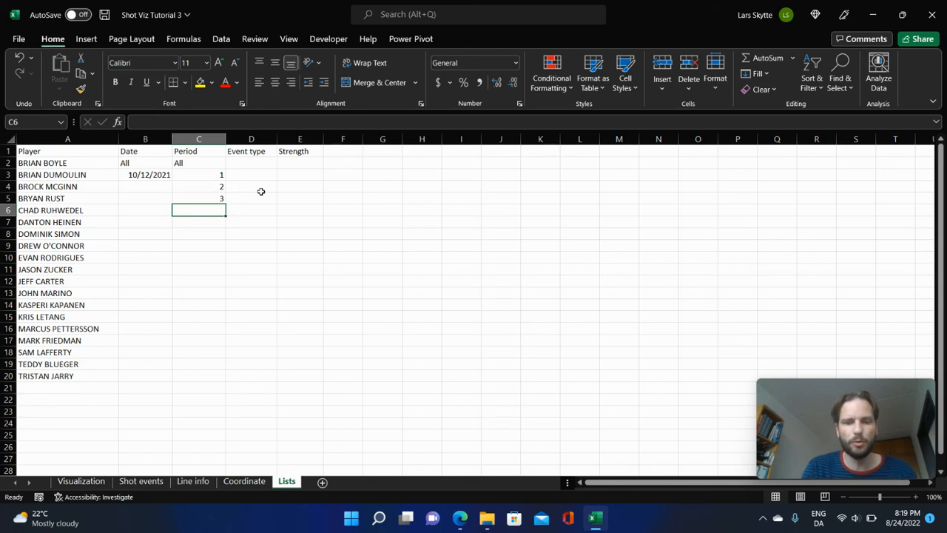
text(O>T)
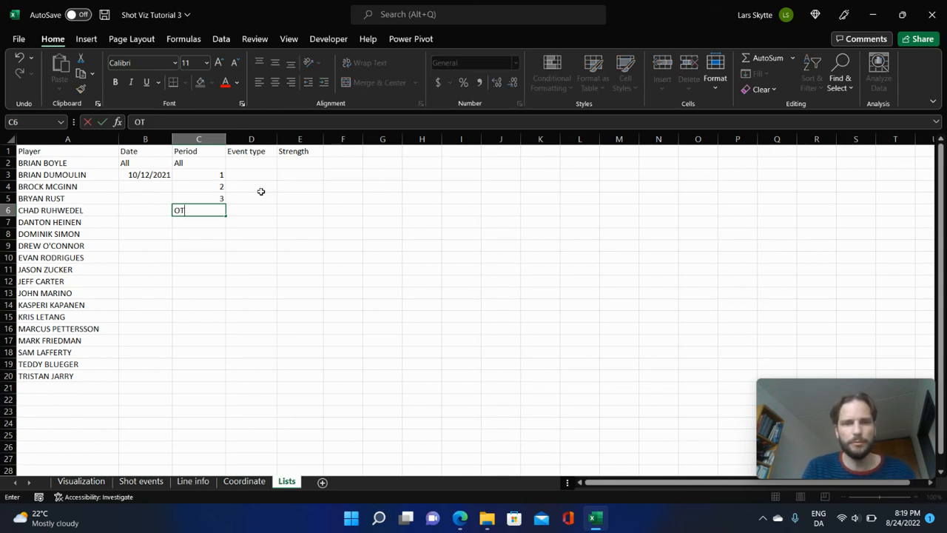
key(Return)
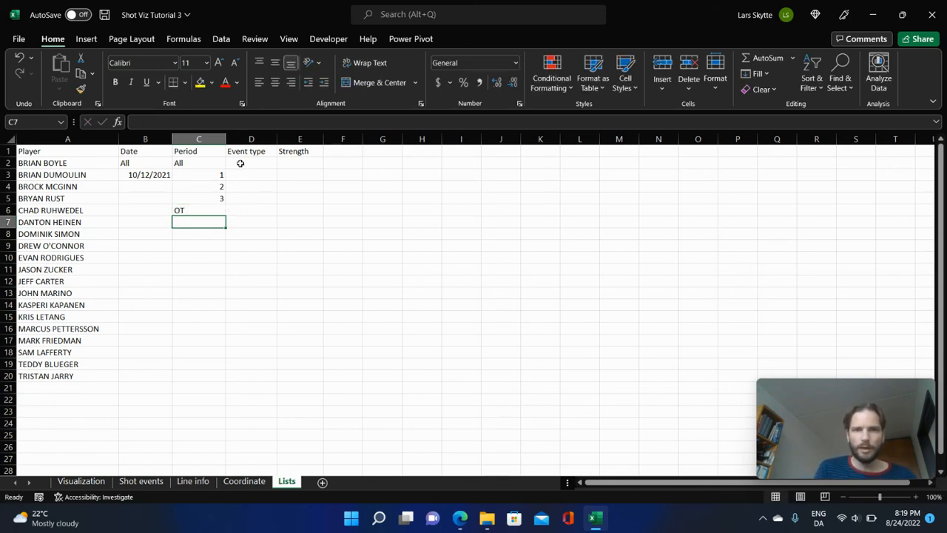
Fill the Event type list from D2 down with All, Goal, Shot, Miss and Block.
click(241, 161)
text(All)
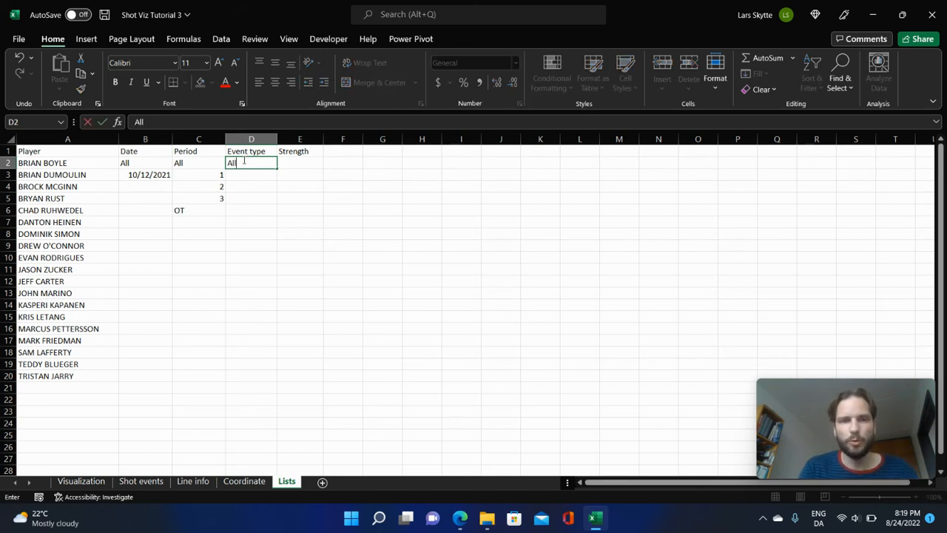
key(Return)
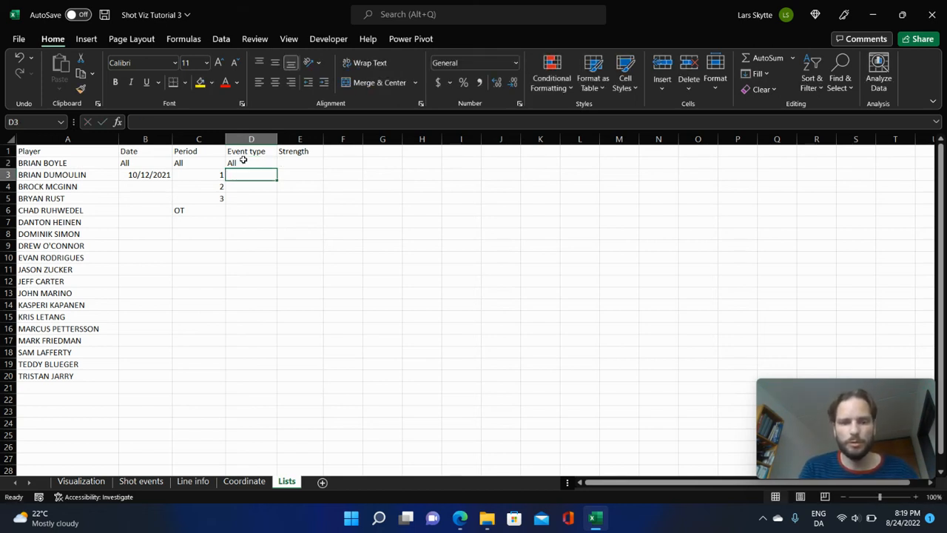
text(>G)
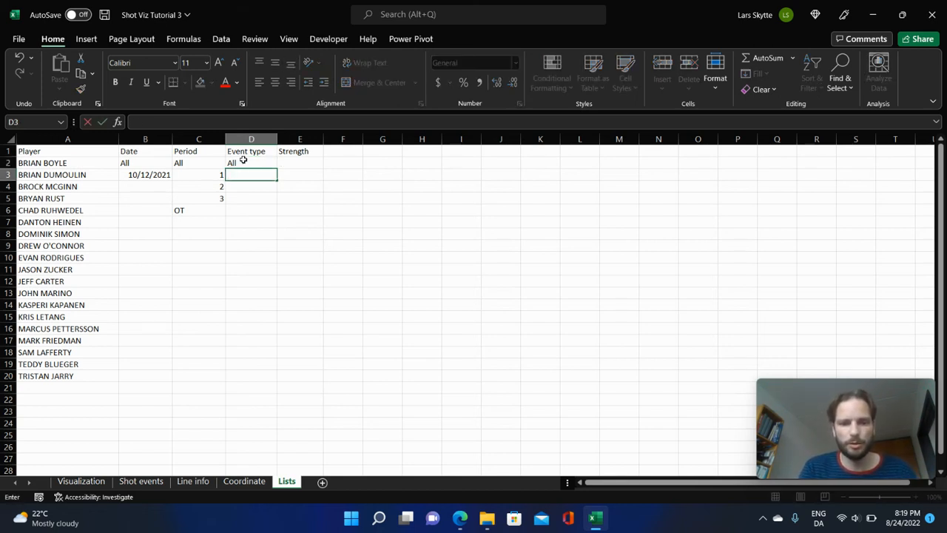
text(oal)
key(Return)
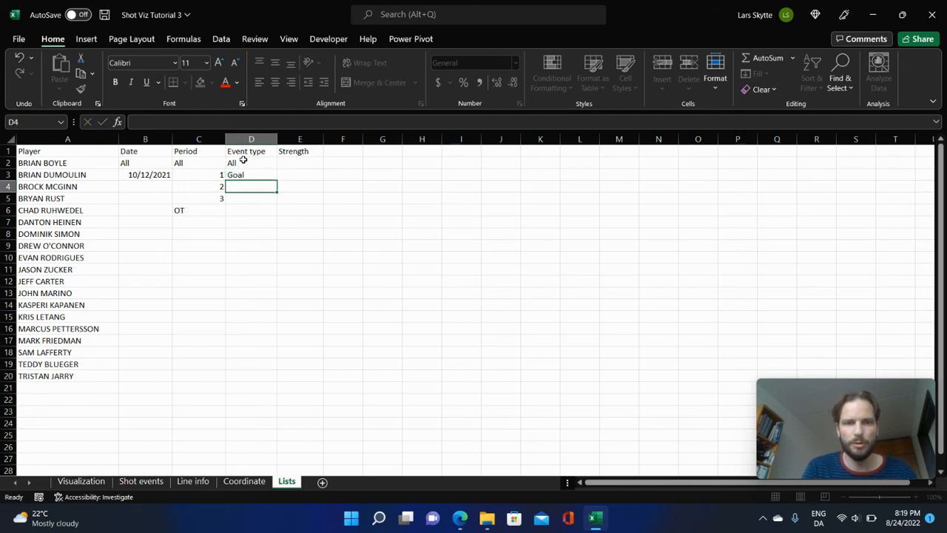
text(Shot)
key(Return)
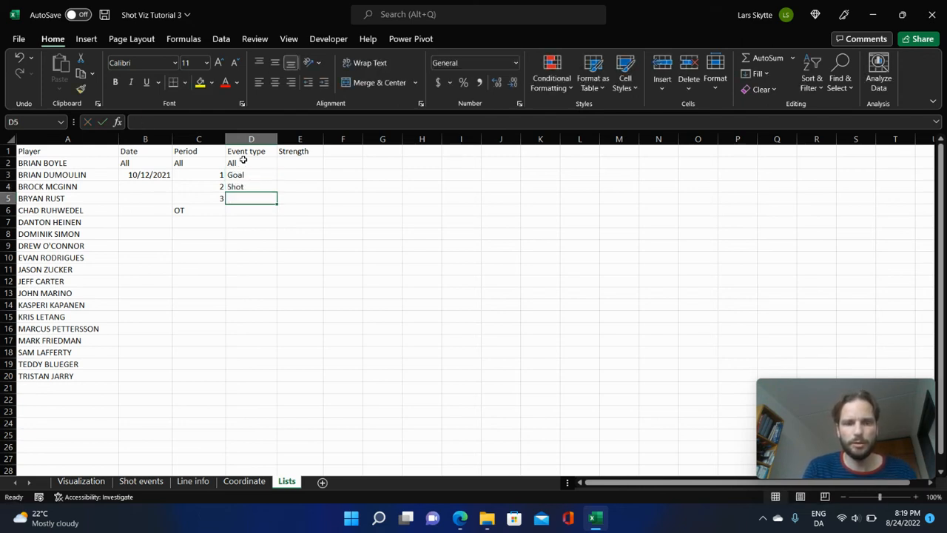
text(Miss)
key(Return)
text(Block)
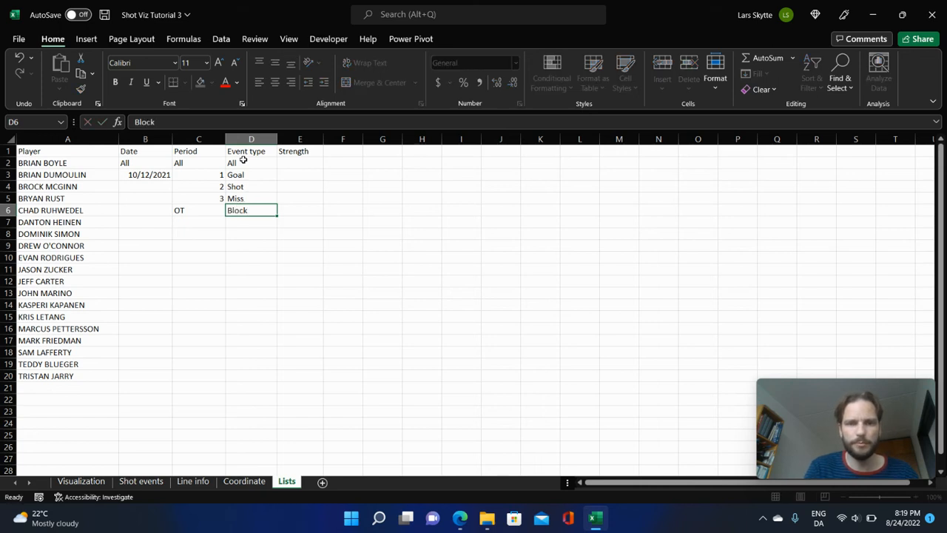
key(Return)
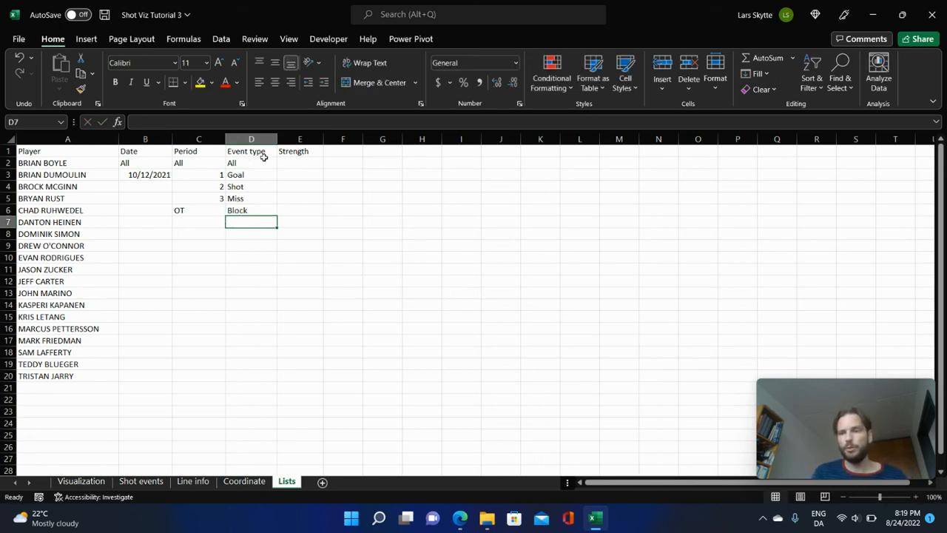
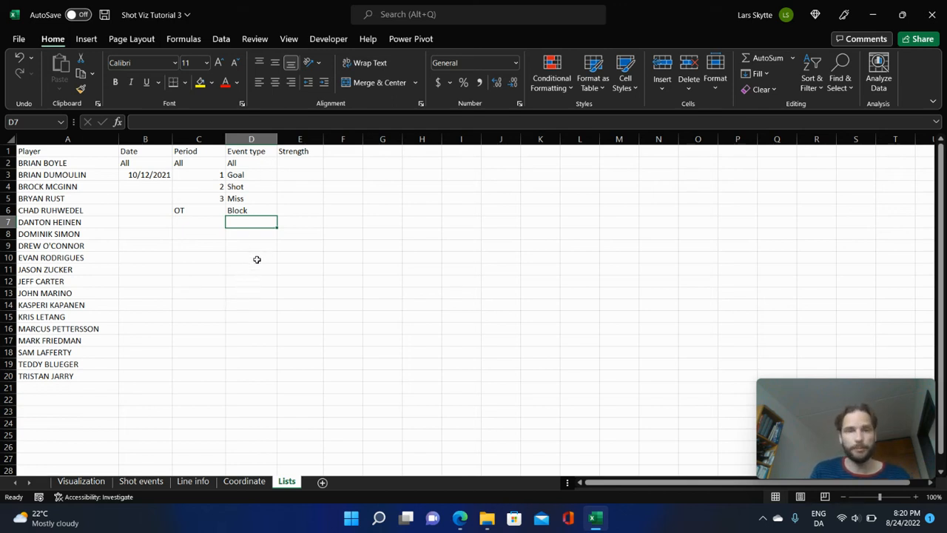
Fill the Strength list from E2 down with All, EV, PP and BP.
click(300, 162)
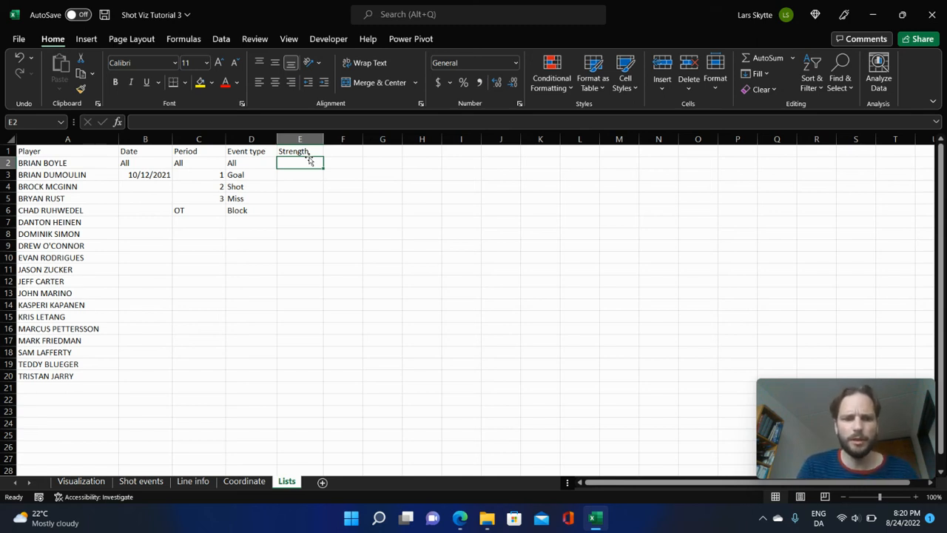
text(All)
key(Return)
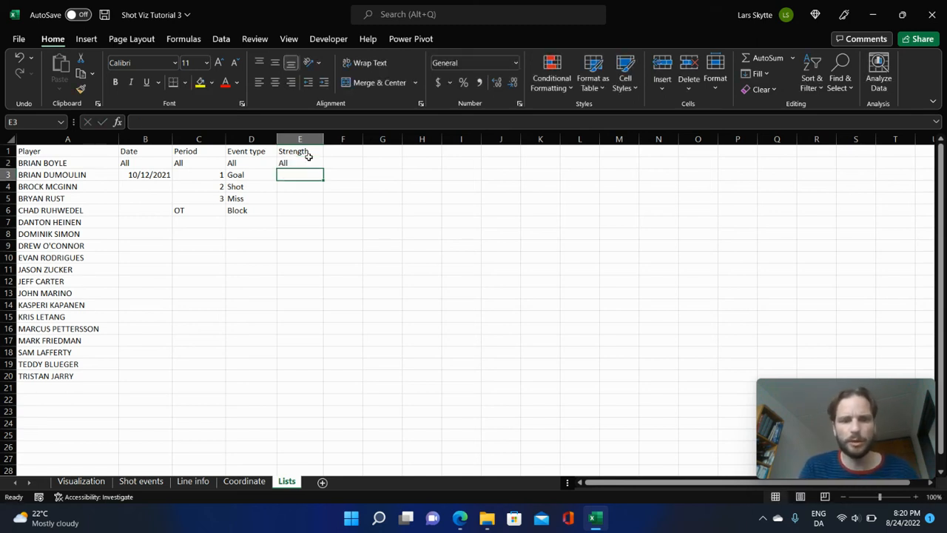
text(EV)
key(Return)
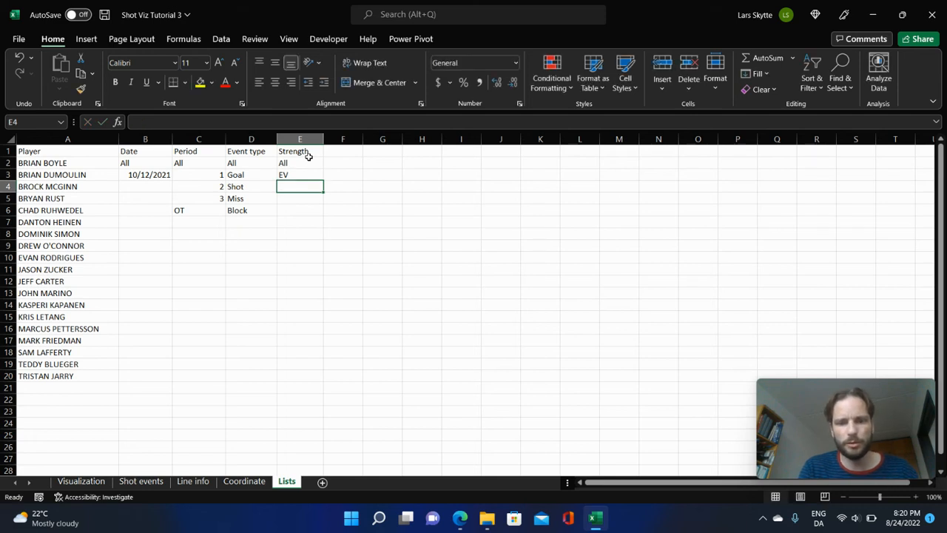
text(PP)
key(Return)
text(B)
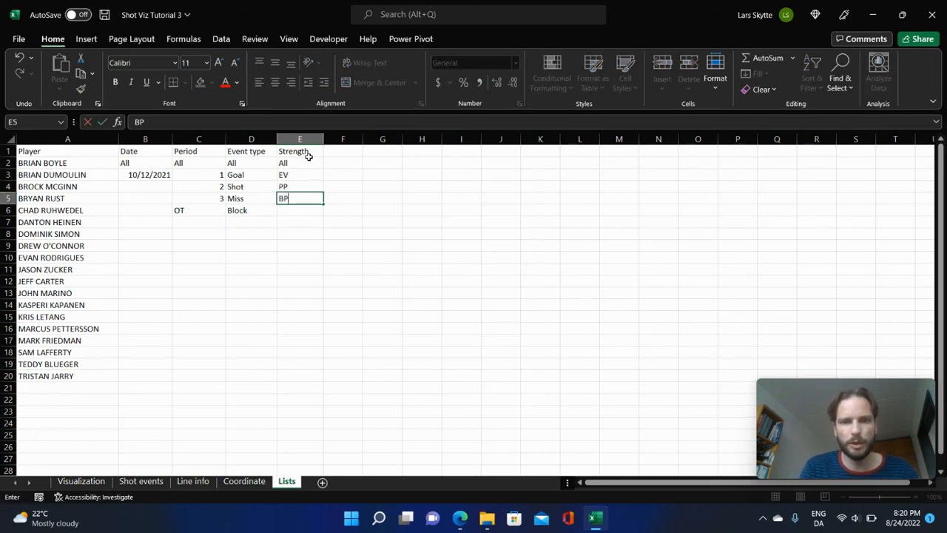
text(P)
key(Return)
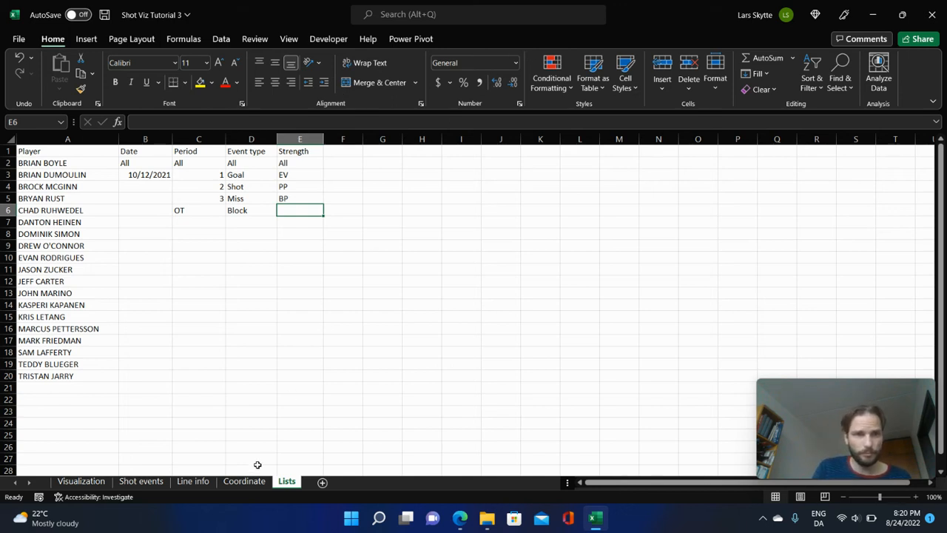
Add list data validation to the Date selector cell on the Visualization sheet, with source =Lists!$B$2:$B$14.
click(76, 481)
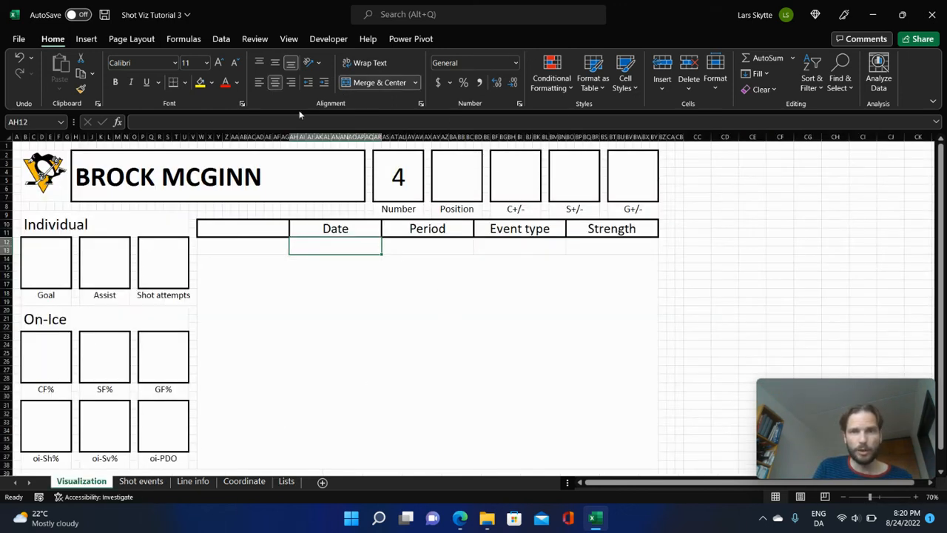
click(220, 40)
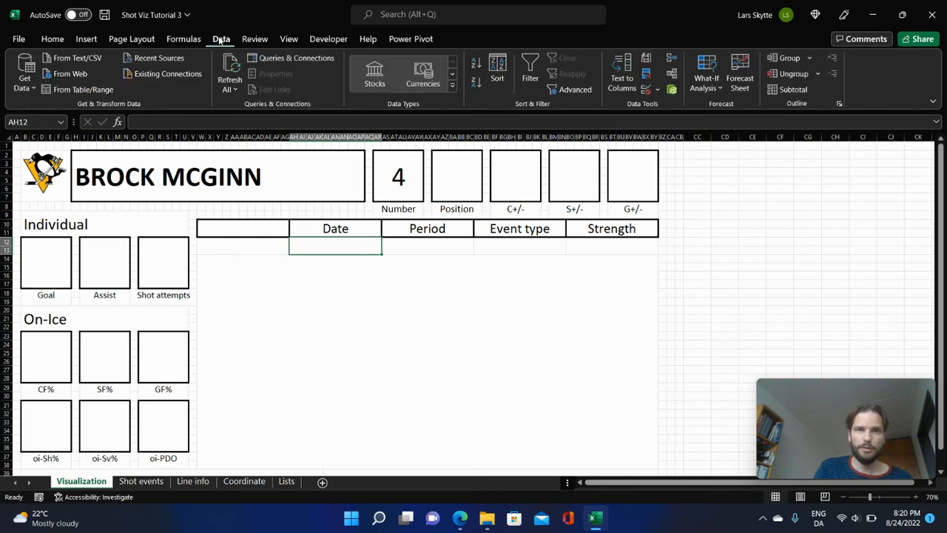
click(657, 89)
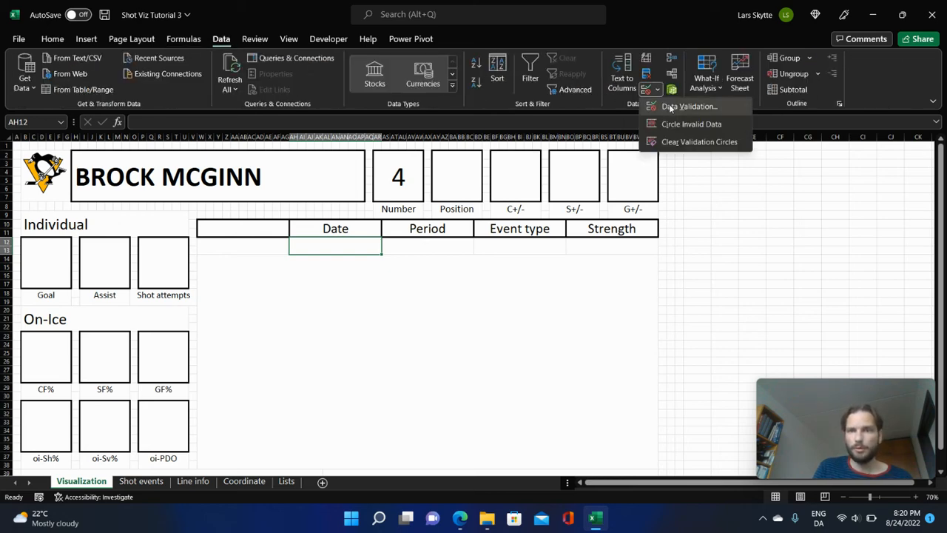
click(670, 105)
click(507, 230)
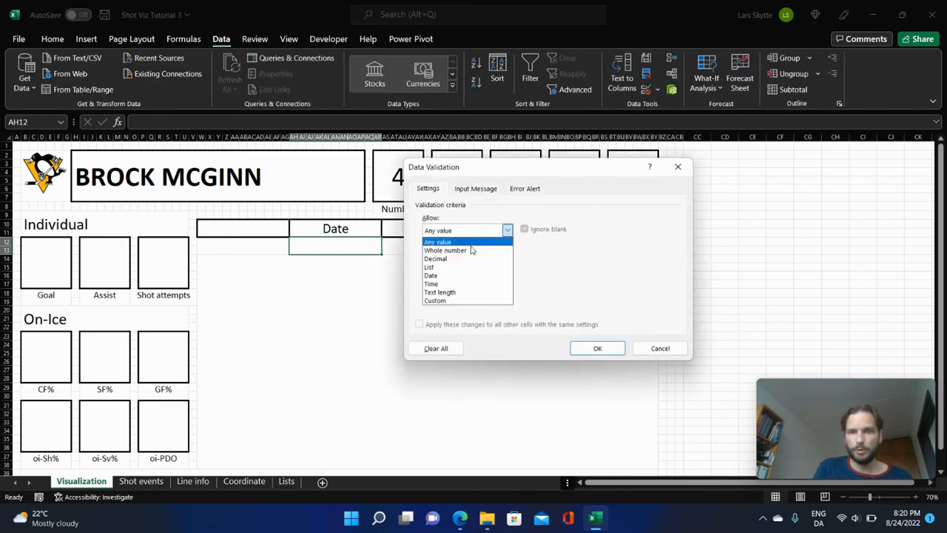
click(449, 272)
click(604, 285)
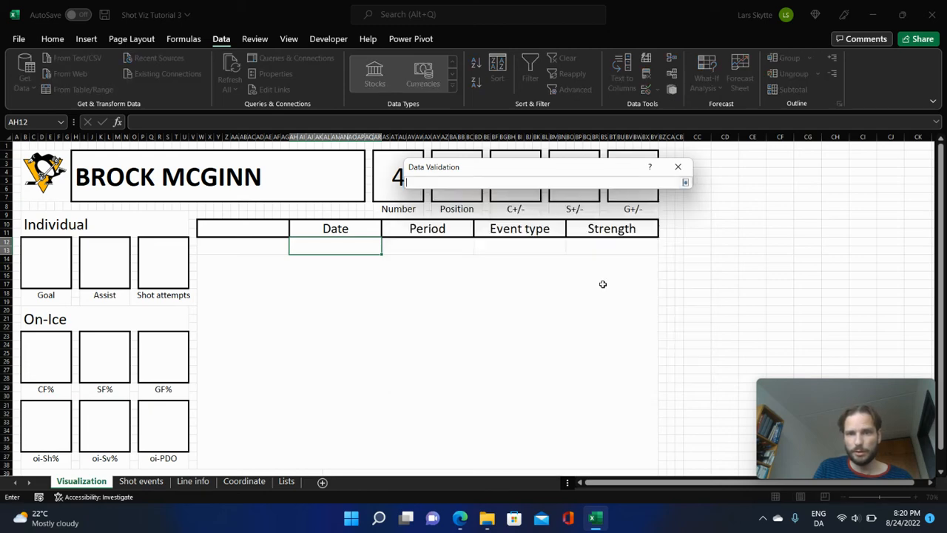
click(287, 481)
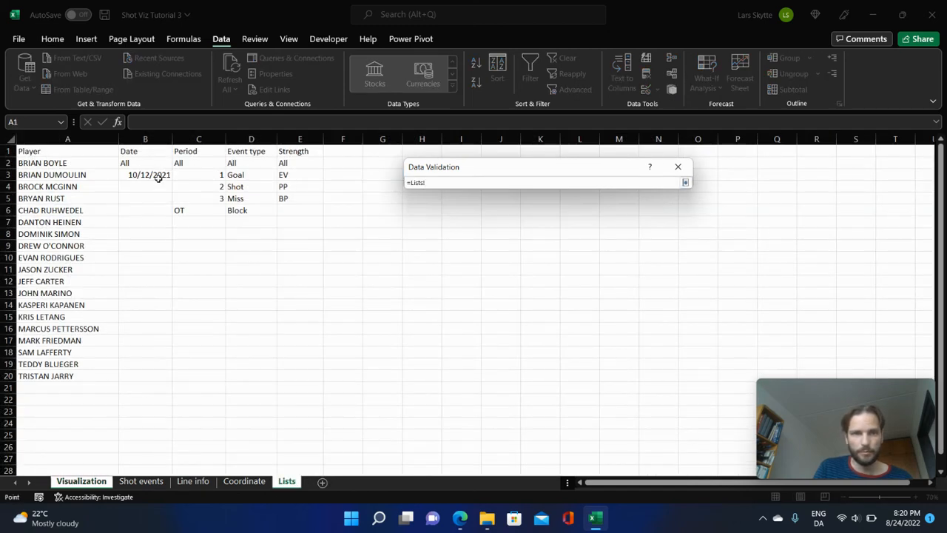
drag(151, 162, 136, 310)
key(Return)
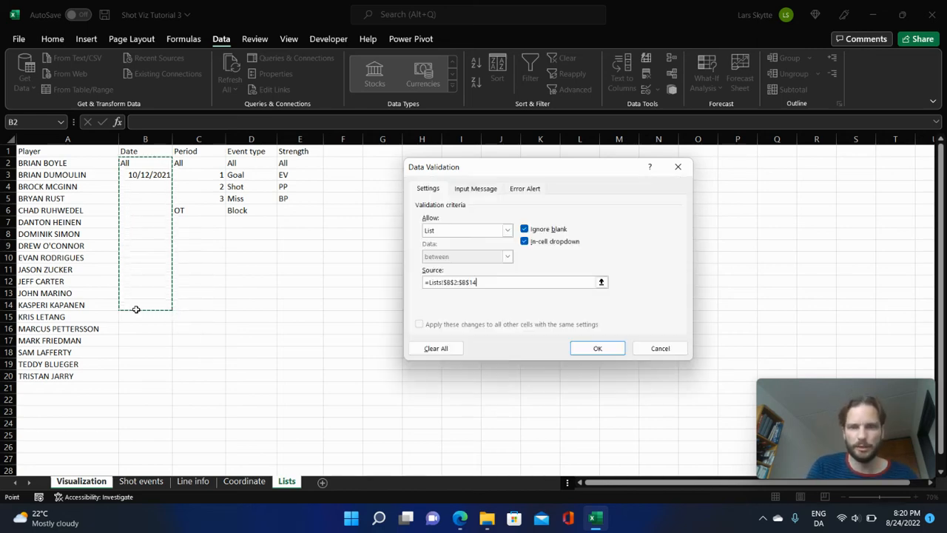
click(598, 348)
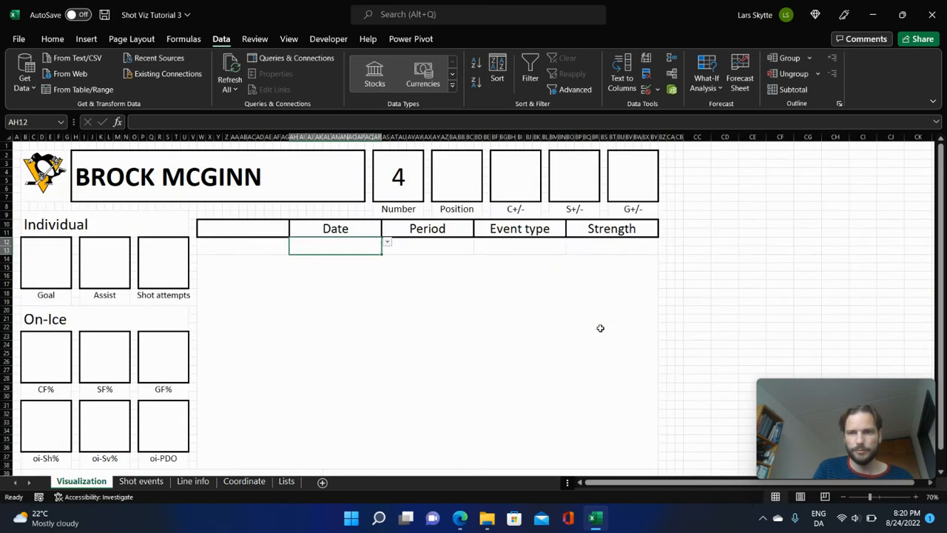
Choose 10/12/2021 in the Date selector and set the cell's font size to 24.
click(387, 242)
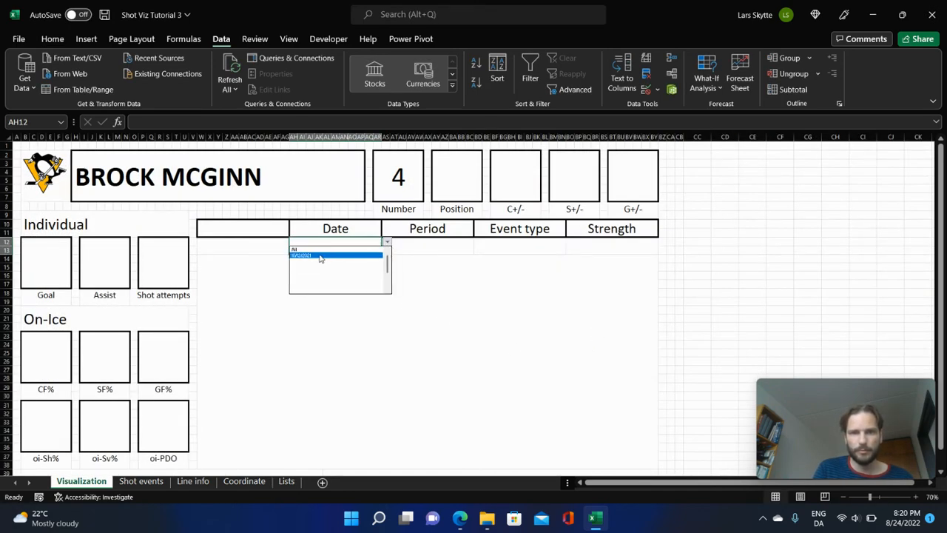
click(321, 256)
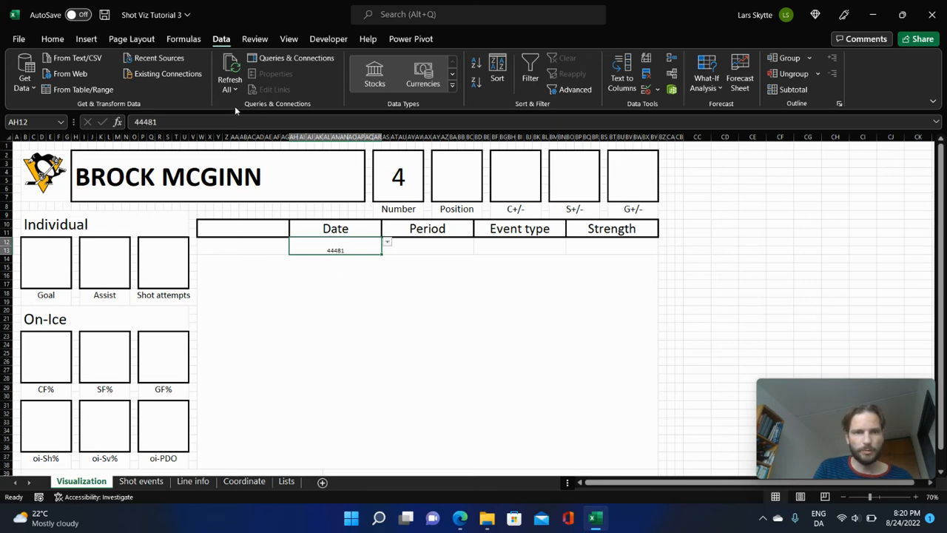
click(52, 39)
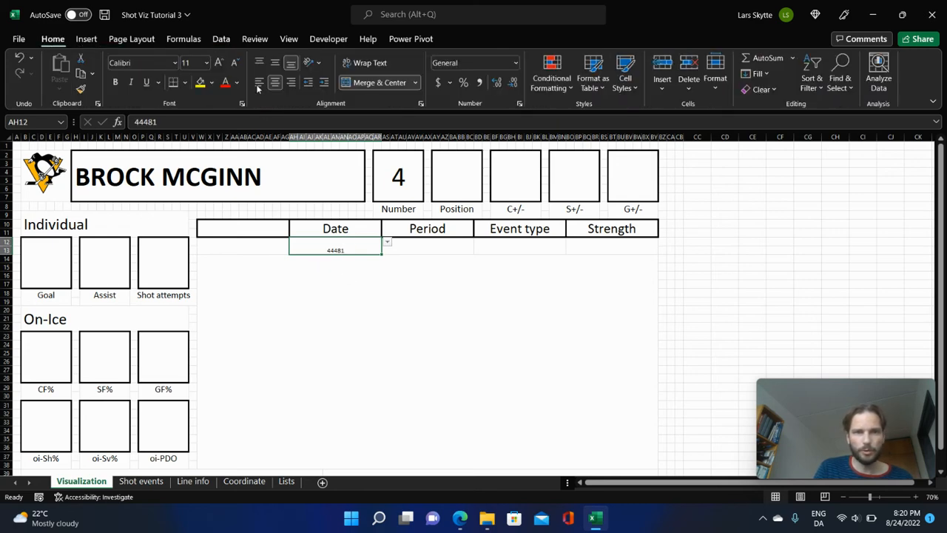
click(207, 63)
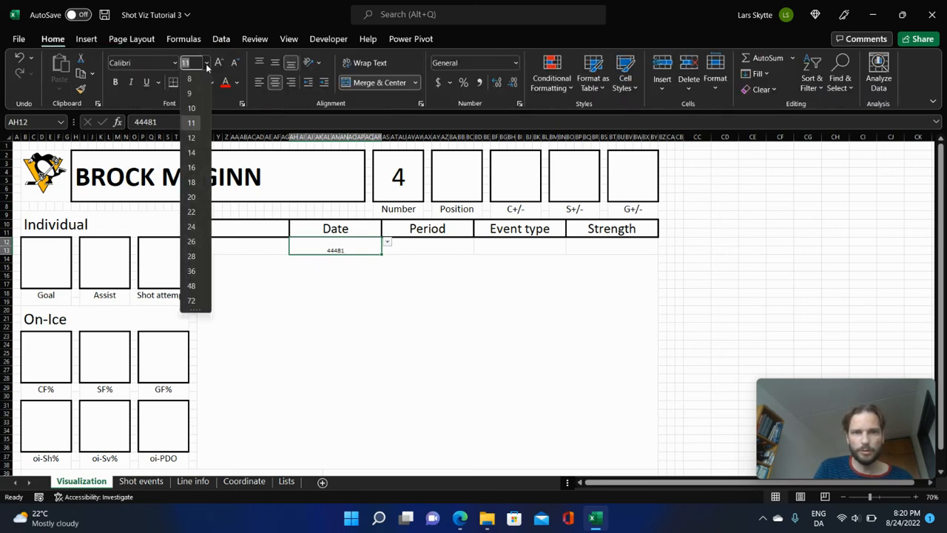
click(192, 227)
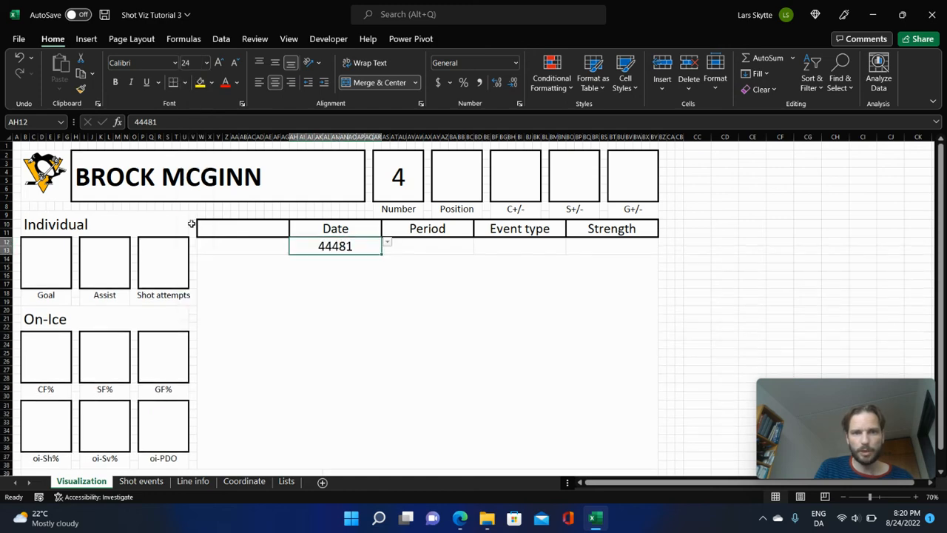
click(516, 63)
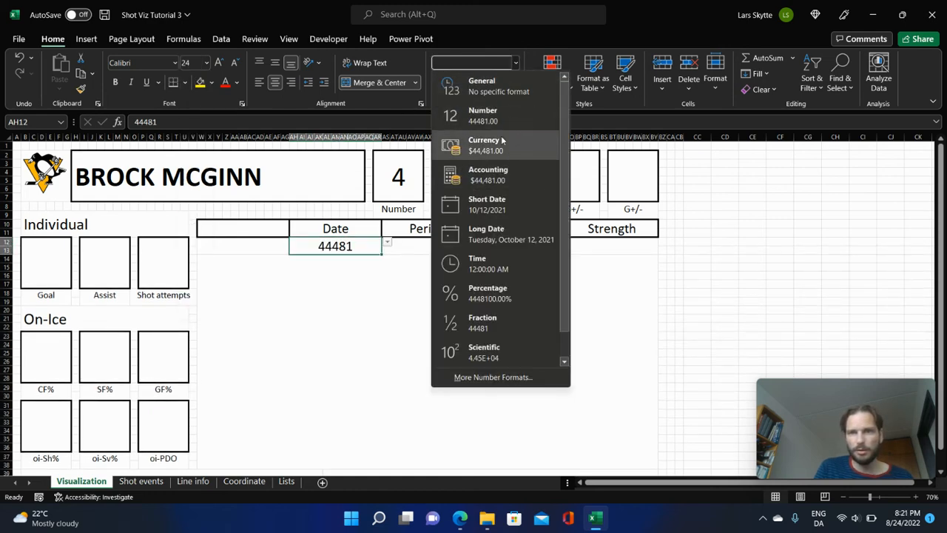
click(641, 297)
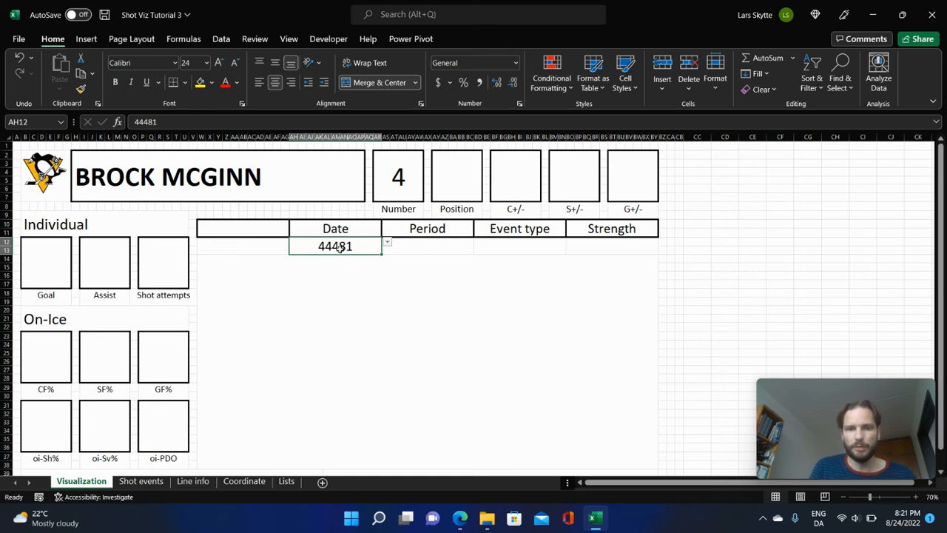
Copy the Date selector cell into the selector cells under Period, Event type and Strength.
key(ctrl+c)
drag(450, 244, 599, 247)
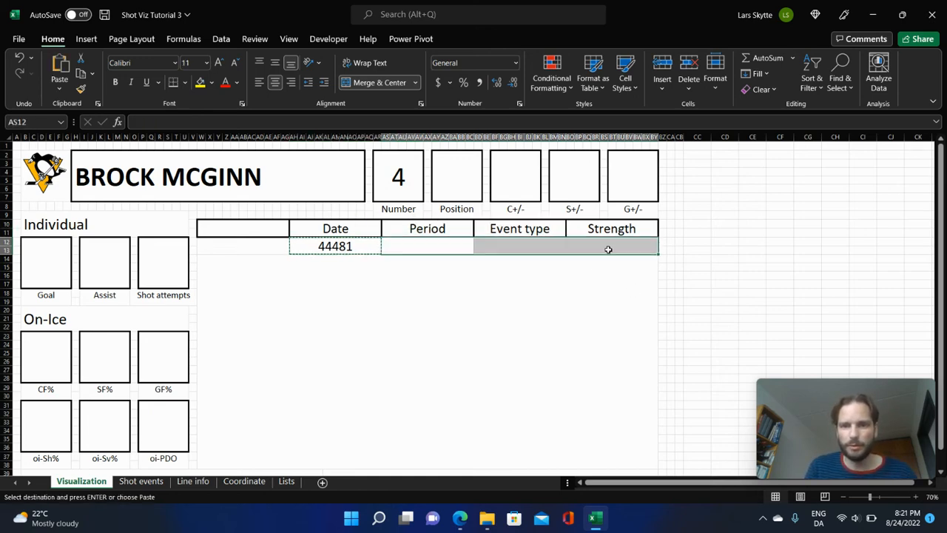
key(ctrl+v)
Format the Date selector cell as Short Date and check the options in its dropdown.
click(360, 242)
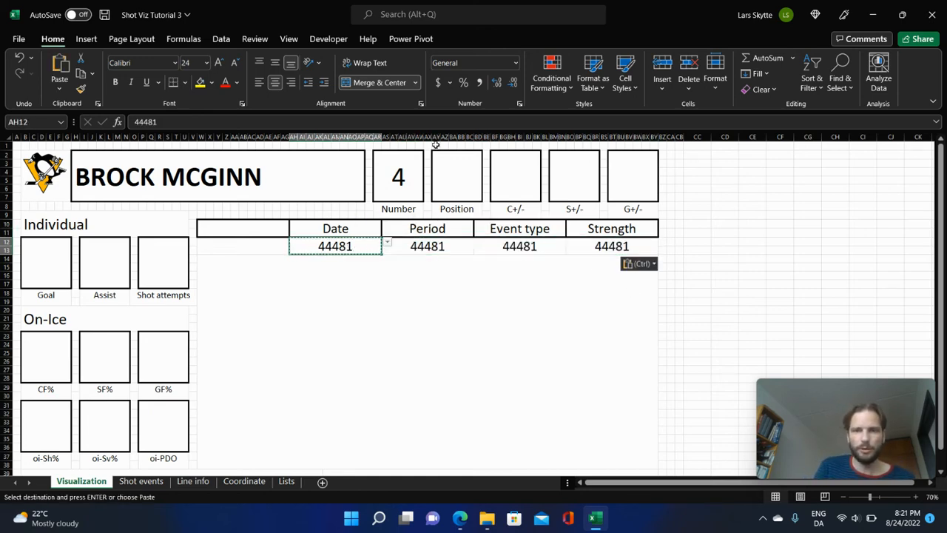
click(515, 62)
click(496, 210)
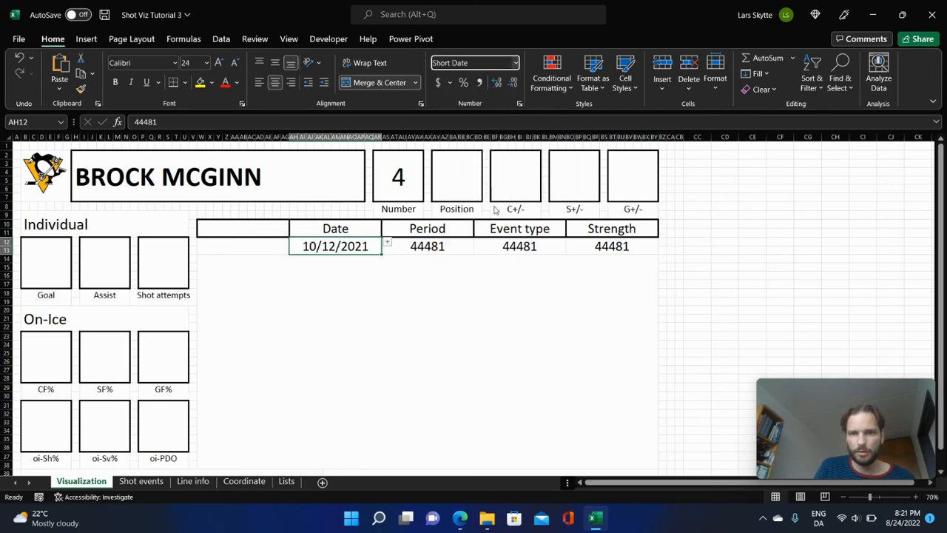
click(493, 339)
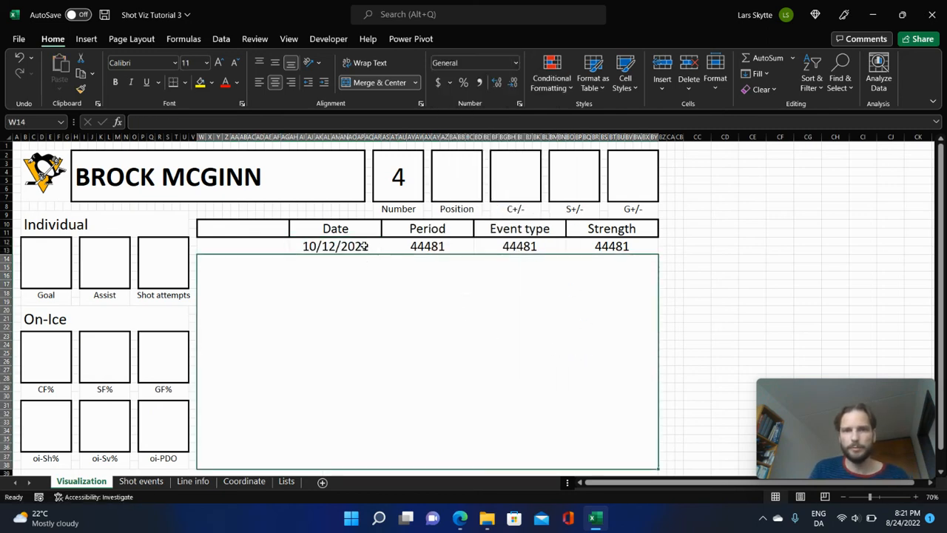
click(364, 246)
click(388, 244)
scroll(387, 257, up, 1)
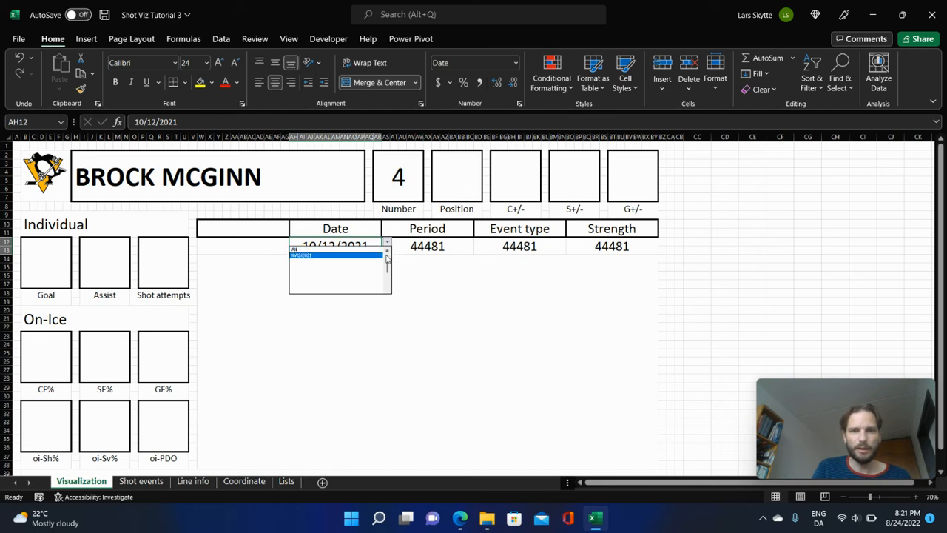
click(511, 309)
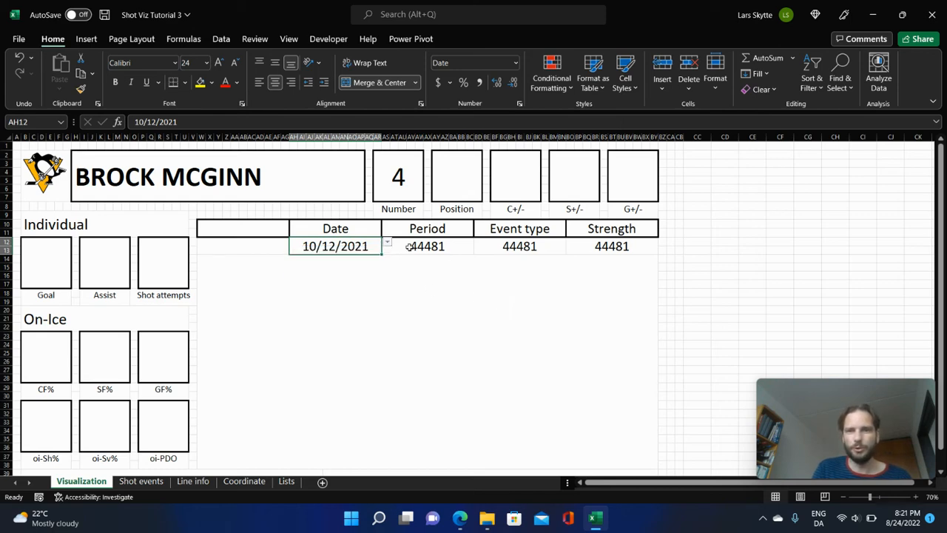
Change the Period selector's validation list source to =Lists!$C$2:$C$6 and choose All from its dropdown.
click(436, 250)
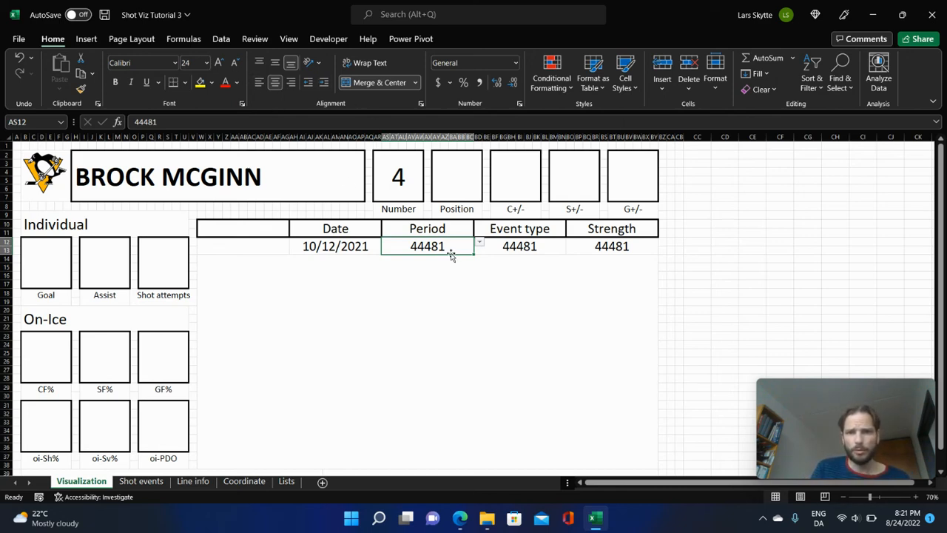
click(541, 251)
click(621, 246)
click(455, 248)
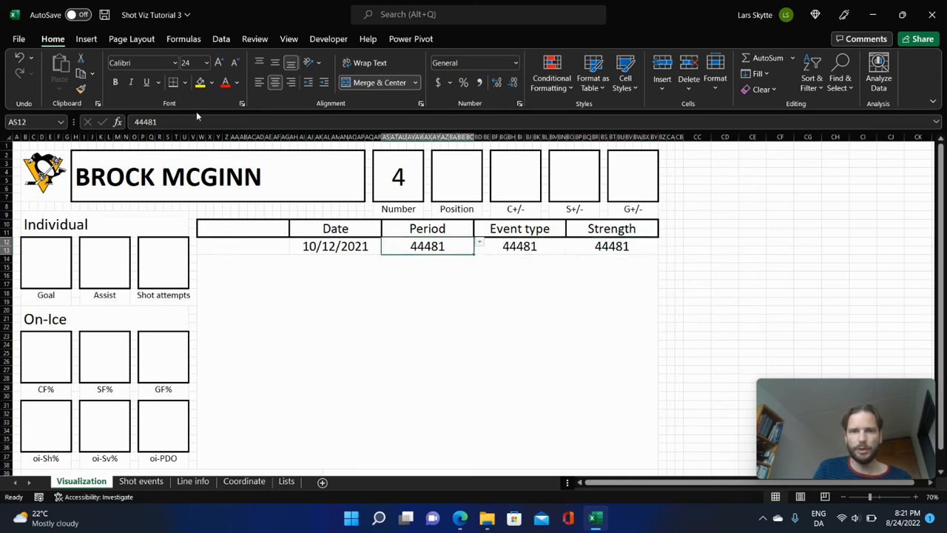
click(223, 40)
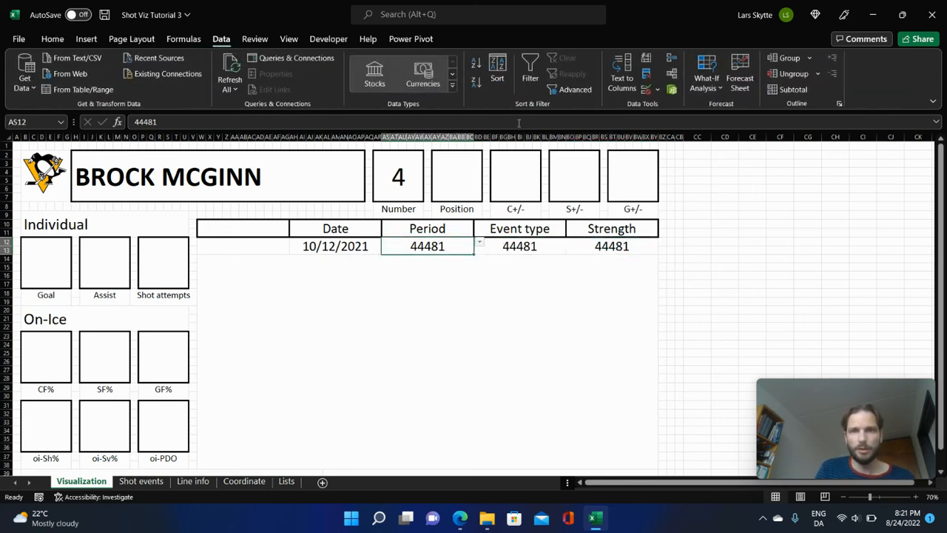
click(647, 91)
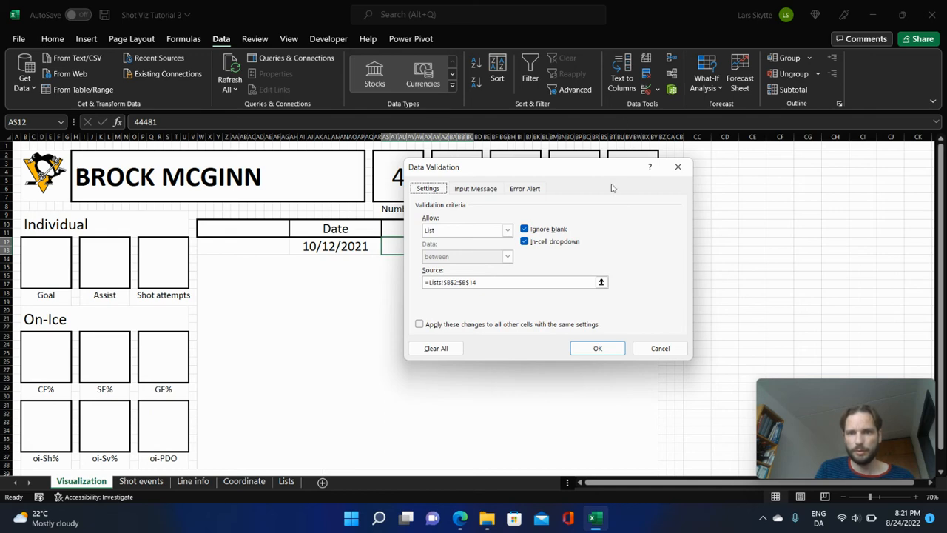
click(601, 283)
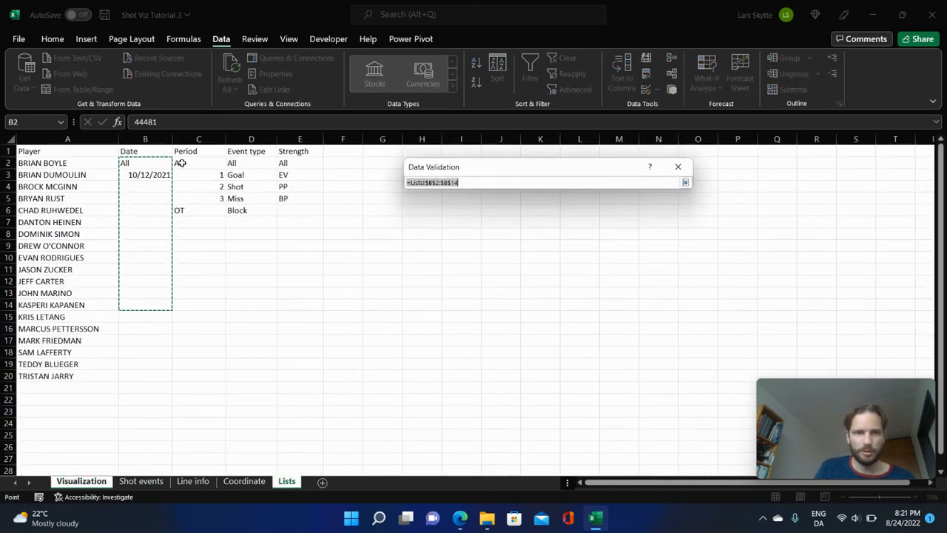
drag(182, 161, 200, 210)
key(Return)
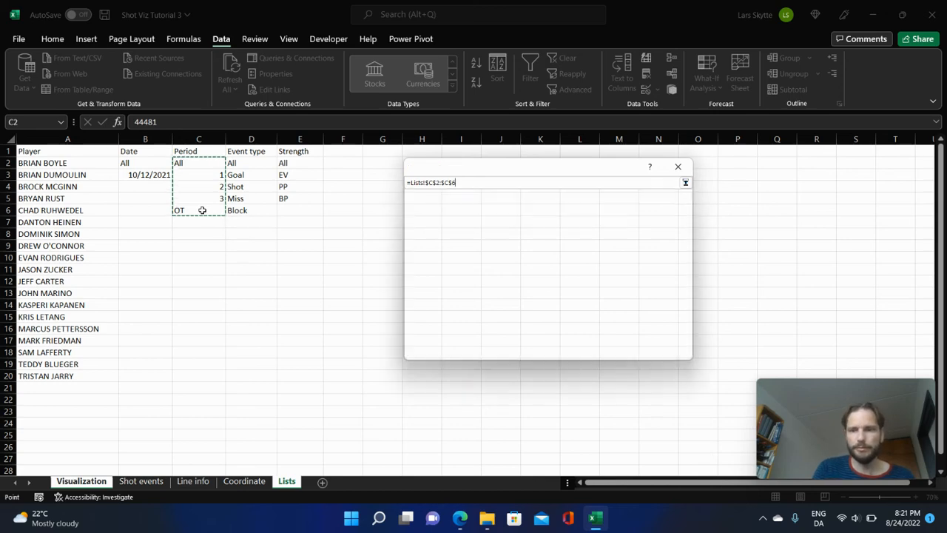
key(Return)
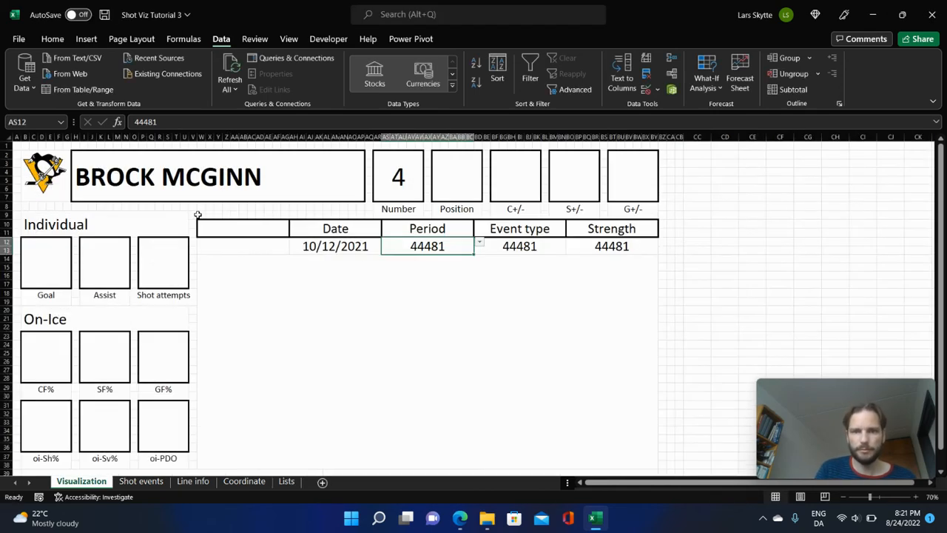
click(481, 244)
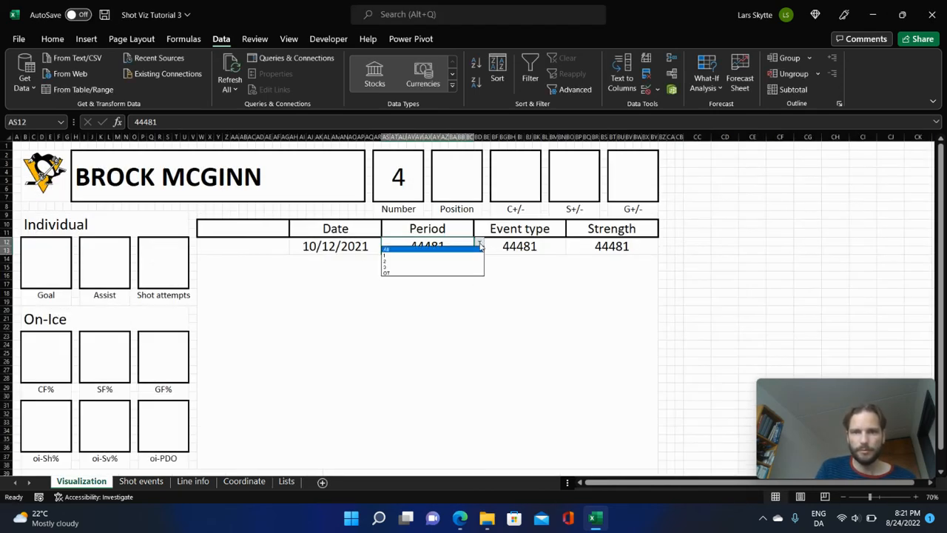
click(394, 250)
Change the Event type selector's validation list source to =Lists!$D$2:$D$6 and choose All from its dropdown.
click(529, 248)
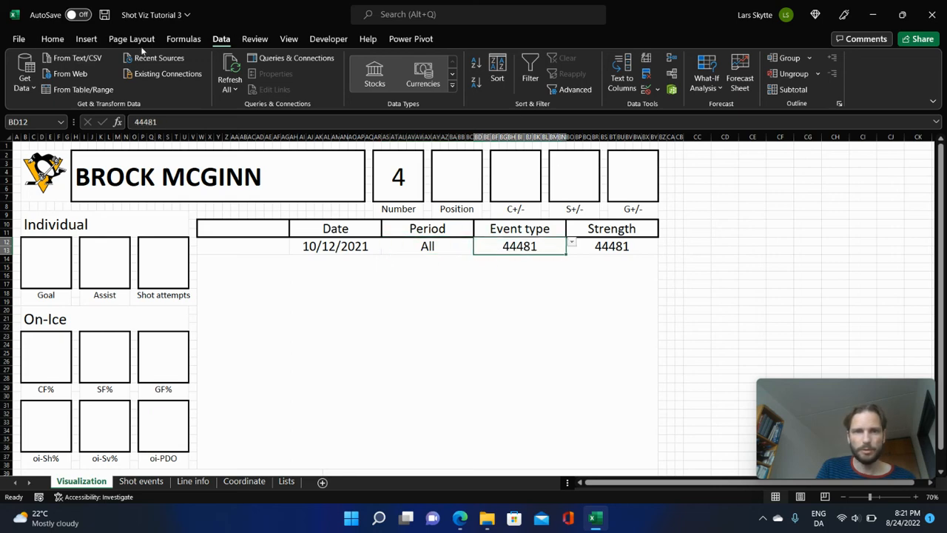
click(646, 88)
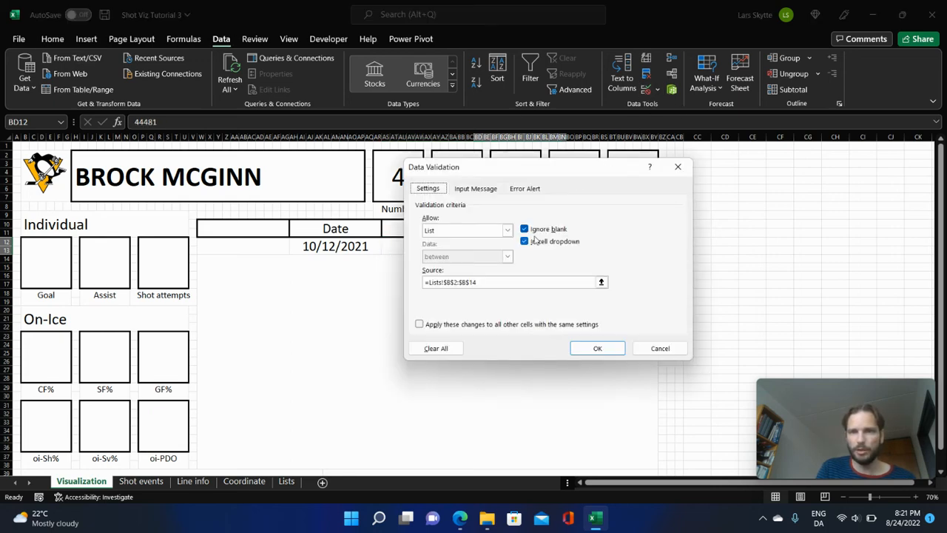
click(602, 282)
click(286, 481)
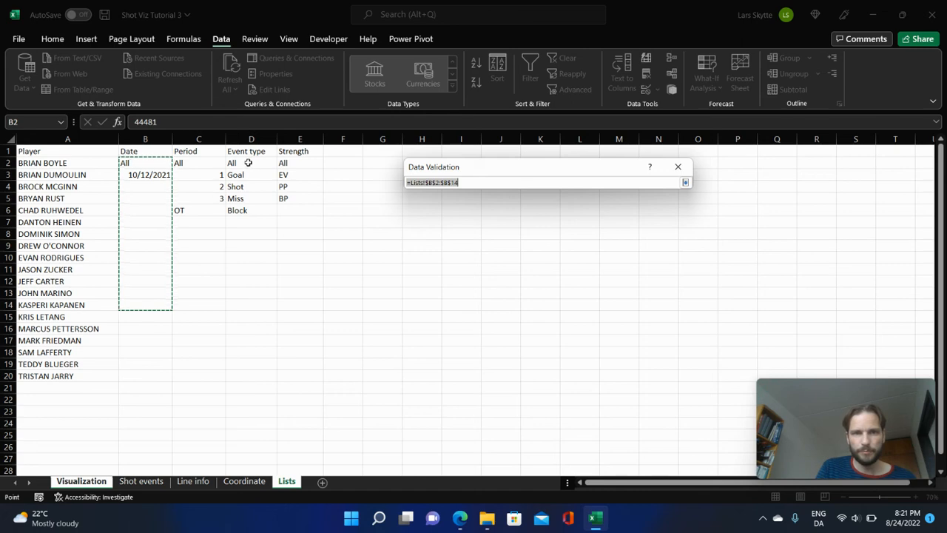
drag(249, 163, 261, 203)
key(Return)
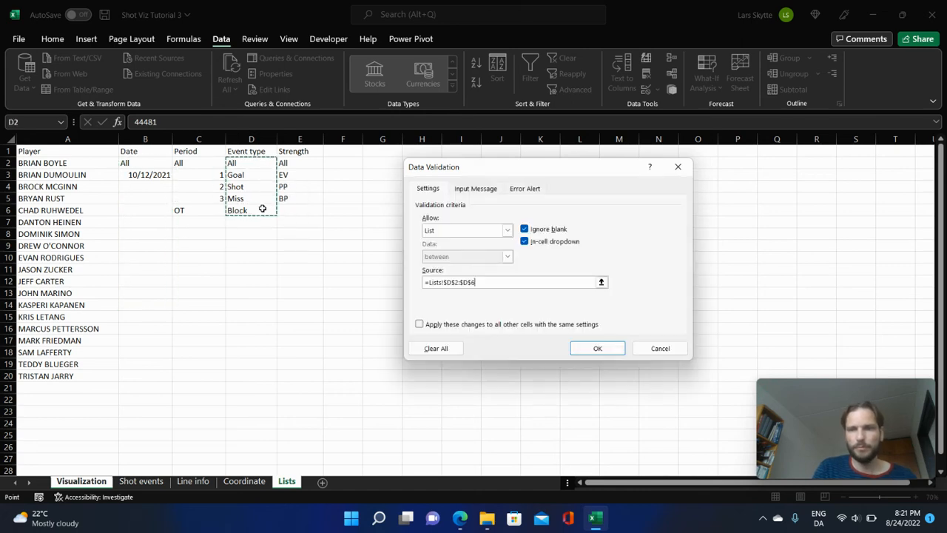
key(Return)
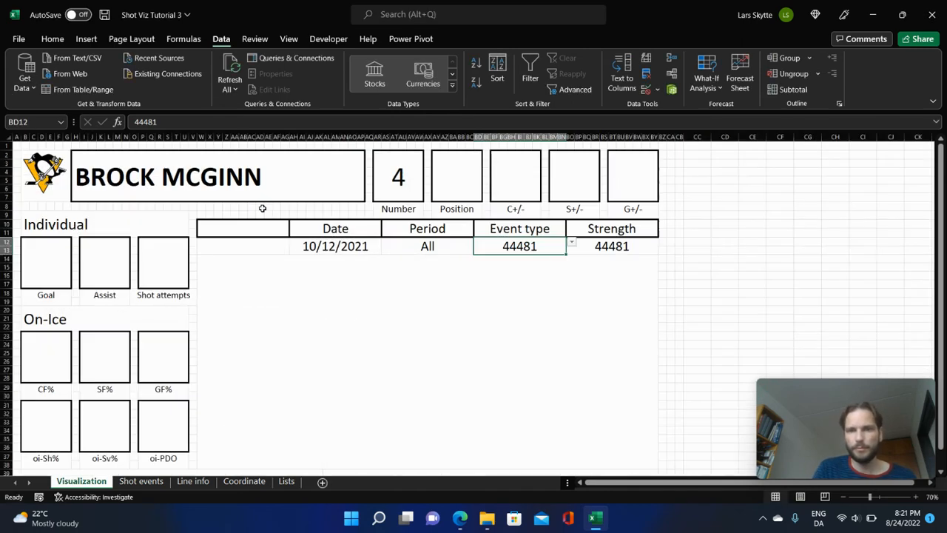
click(572, 243)
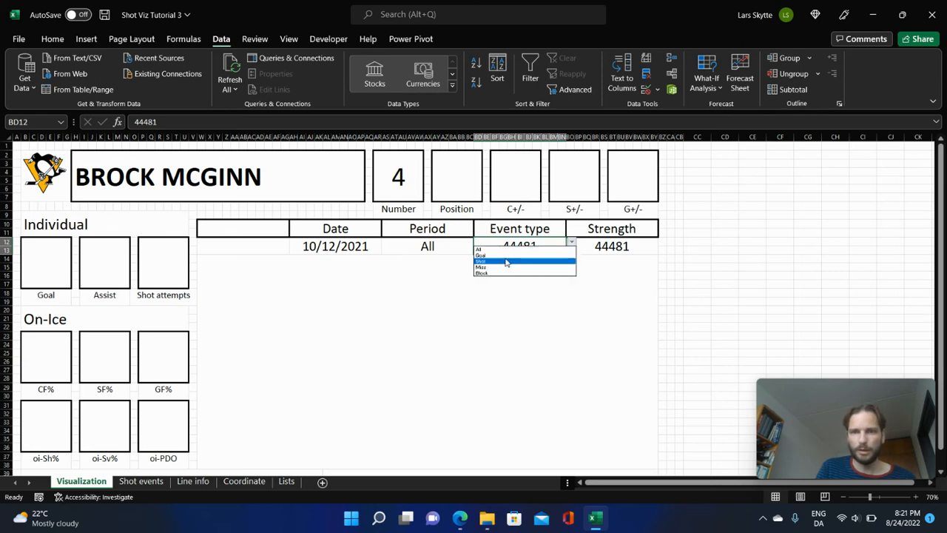
click(518, 249)
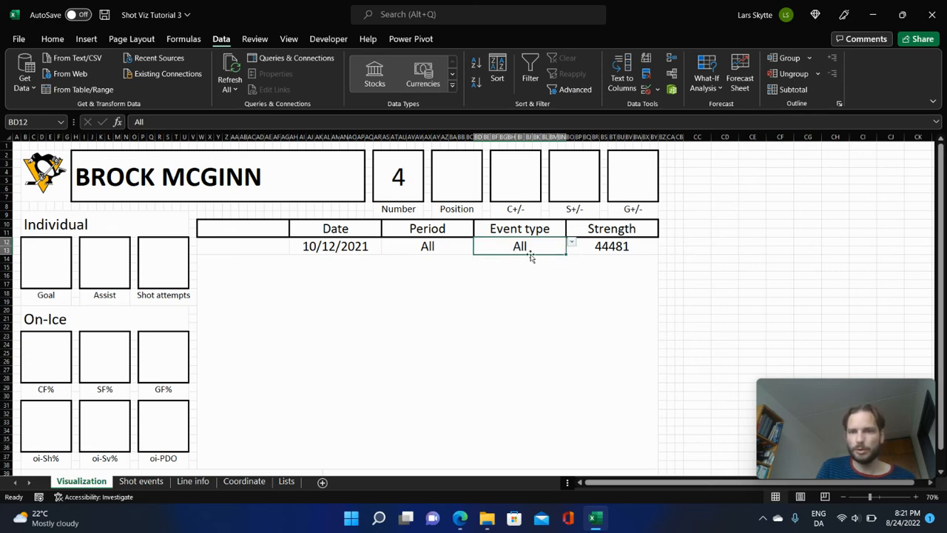
Change the Strength selector's validation list source to =Lists!$E$2:$E$5 and choose EV from its dropdown.
key(Tab)
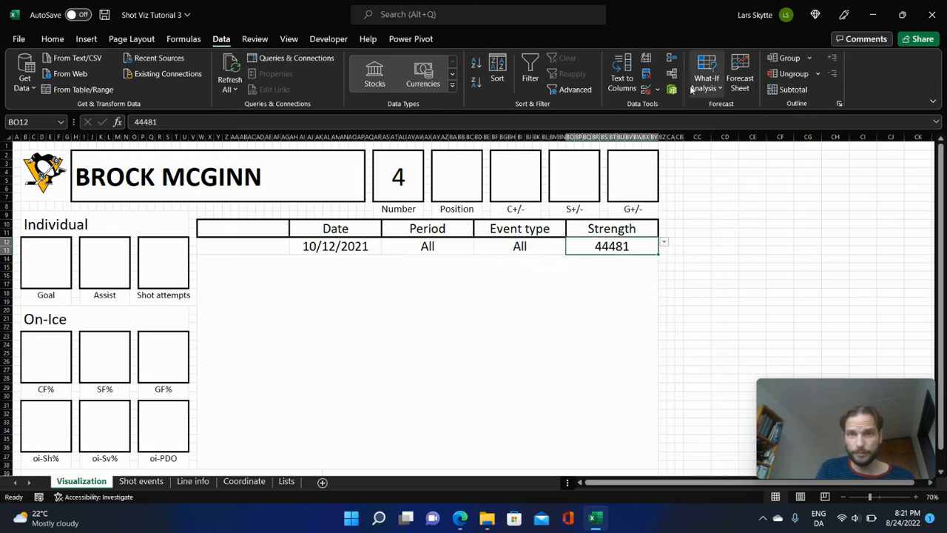
click(646, 89)
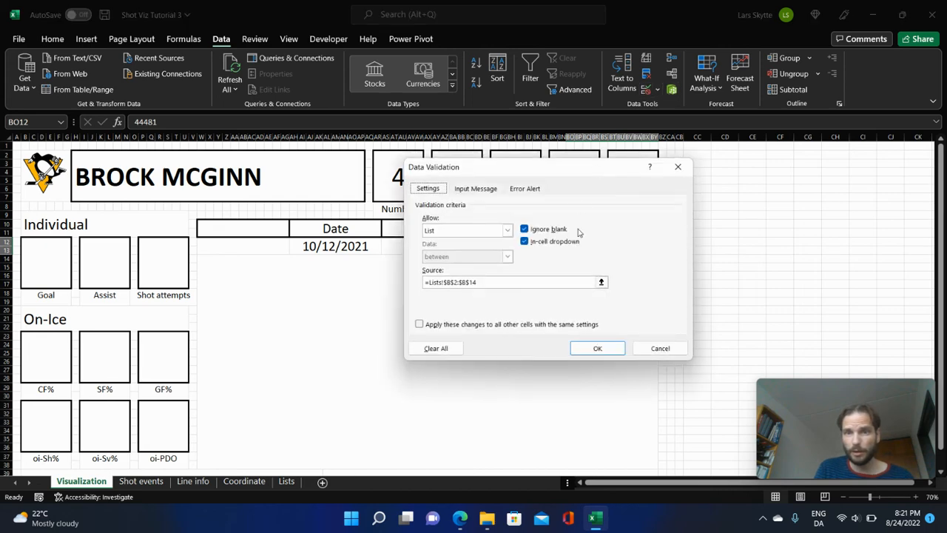
click(601, 282)
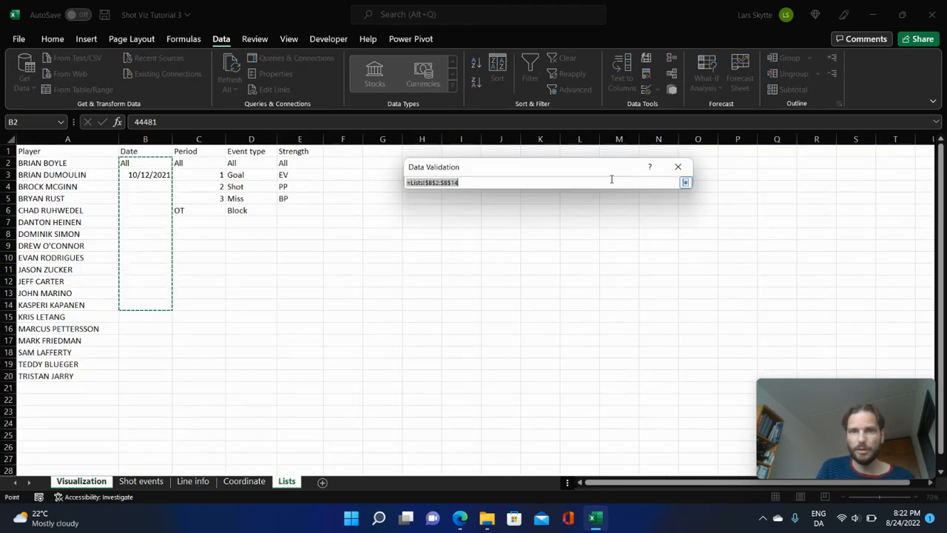
drag(302, 163, 312, 198)
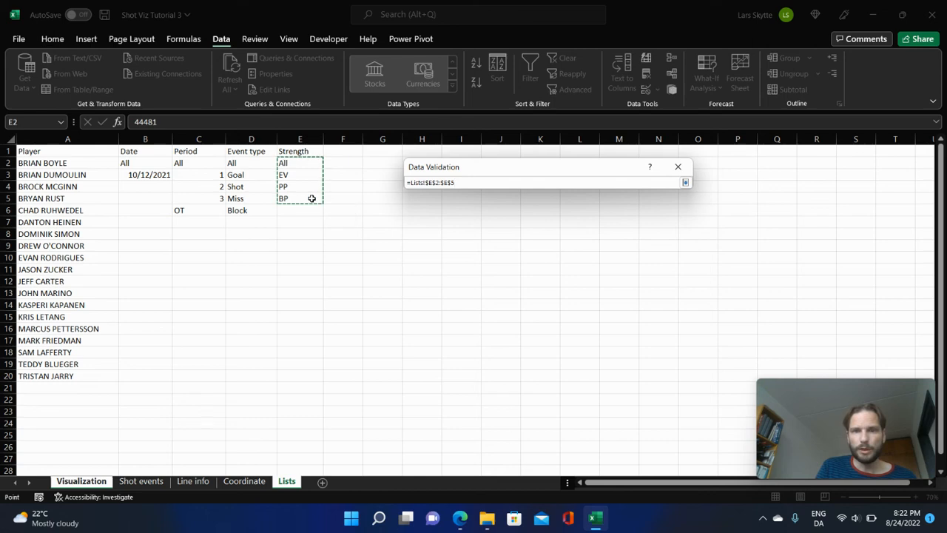
key(Return)
key(Return)
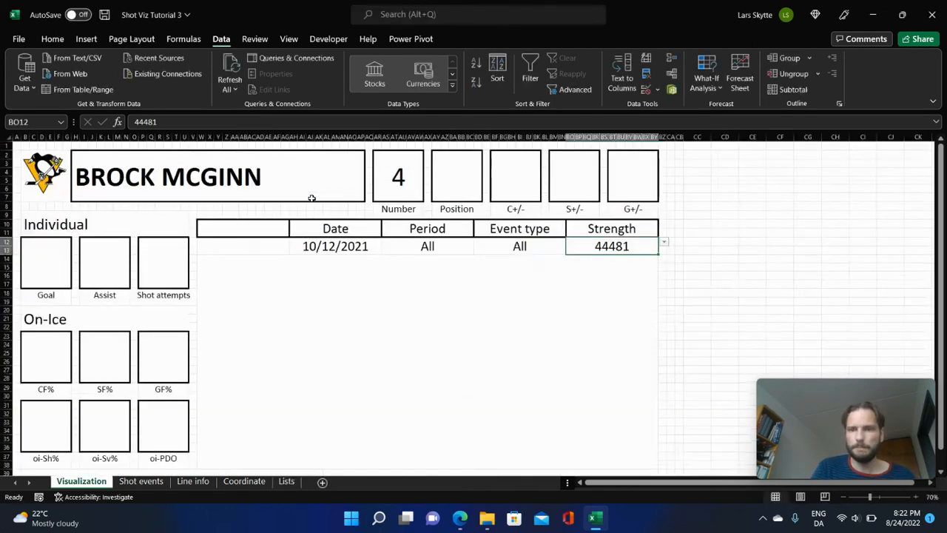
click(664, 245)
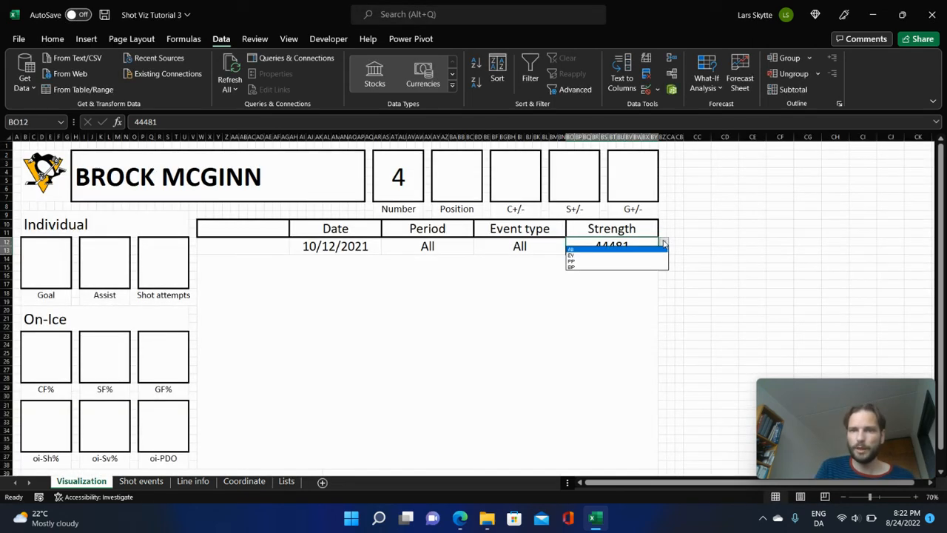
click(585, 256)
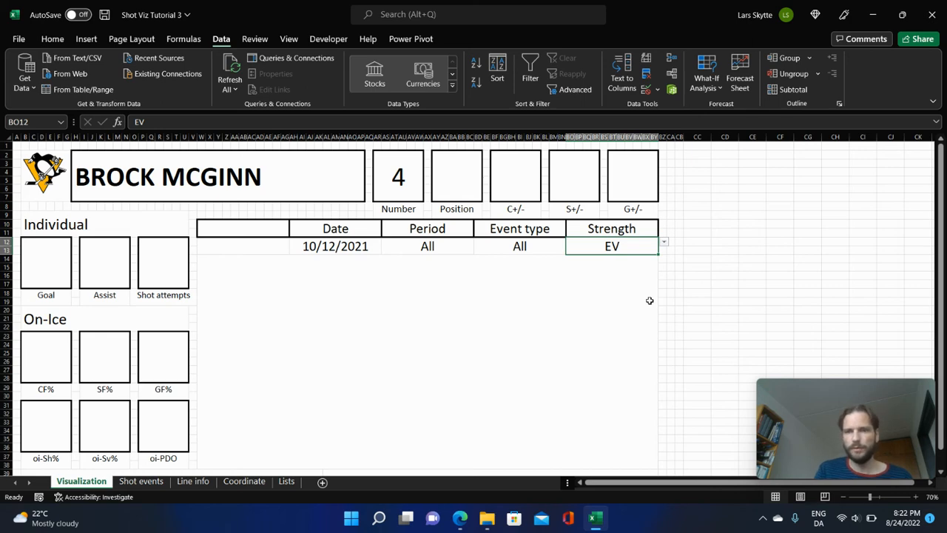
Clear the placeholder value from the Number box in the player header.
click(407, 185)
click(470, 174)
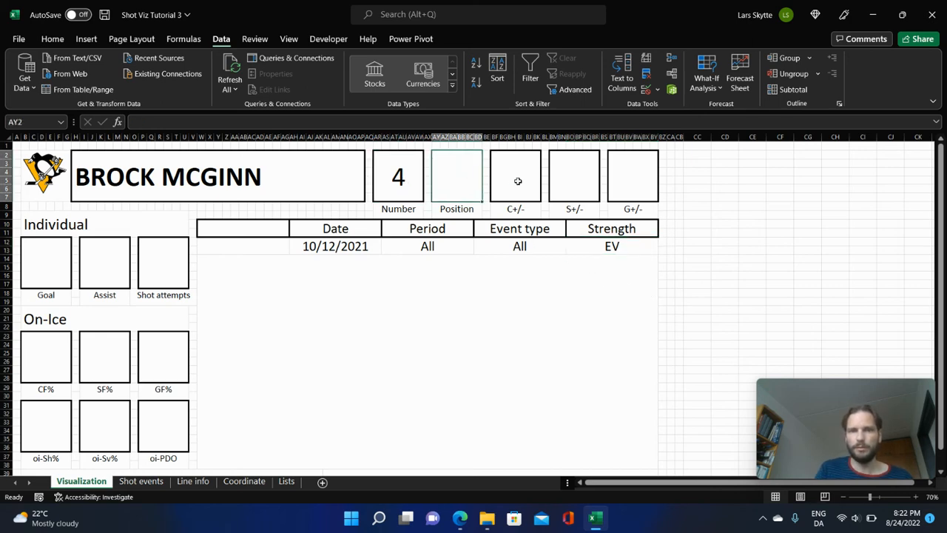
click(516, 182)
click(592, 181)
click(638, 182)
click(408, 185)
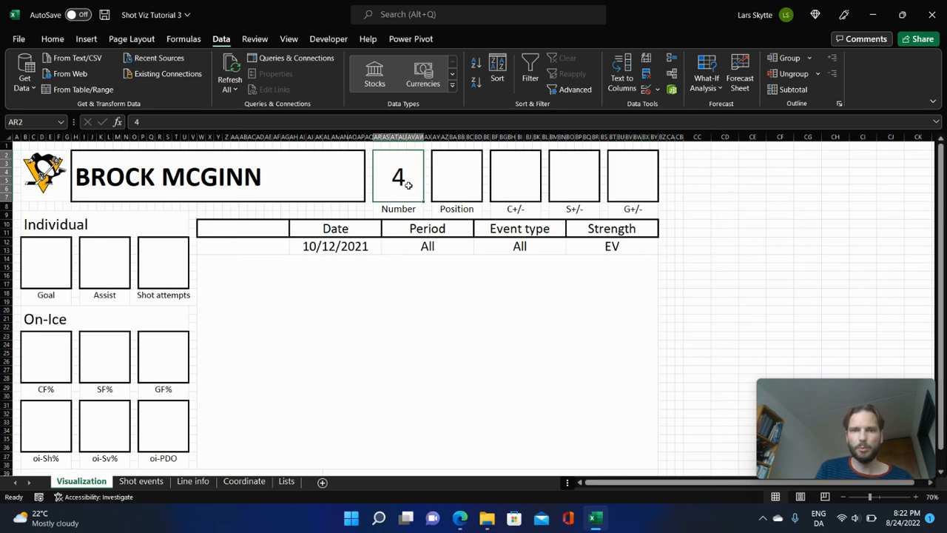
key(Delete)
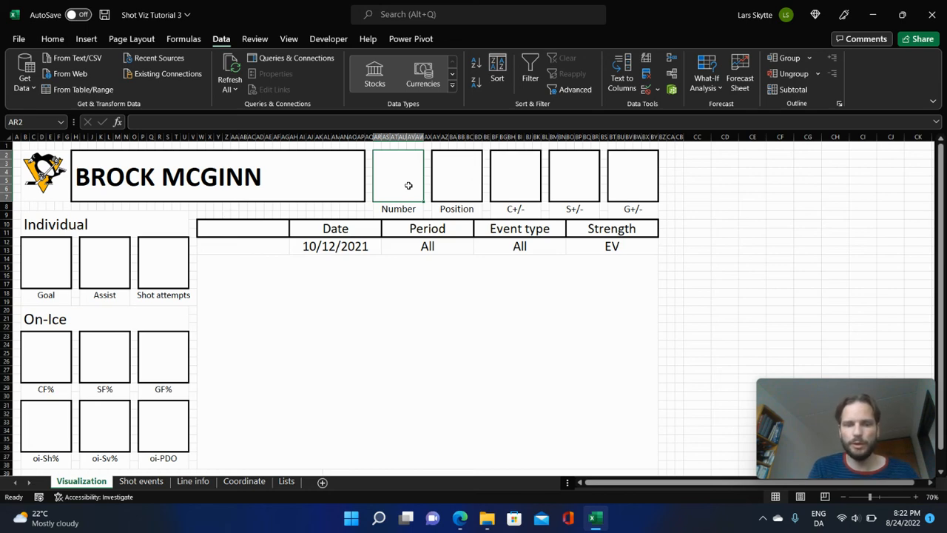
Start an XLOOKUP formula in the Number box with the player name cell as absolute lookup value $H$2.
text(=)
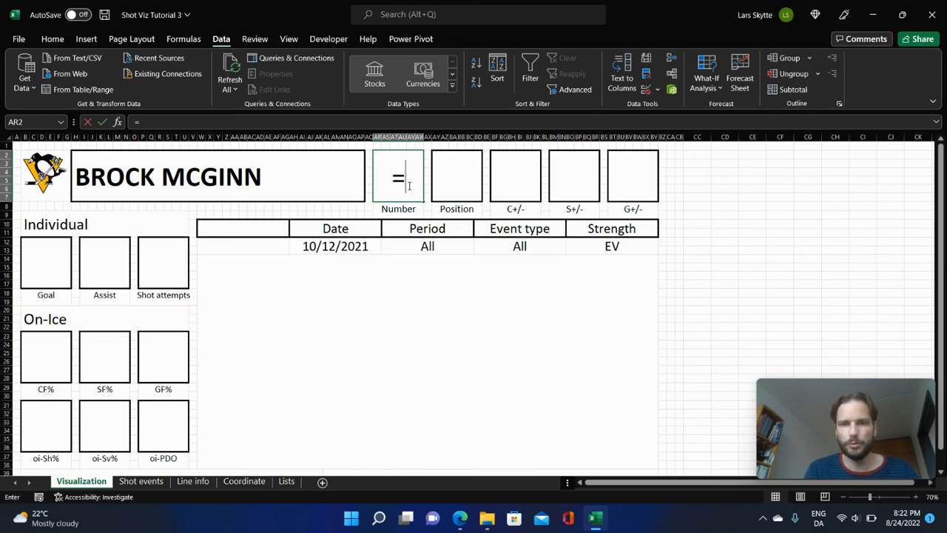
text(xloo)
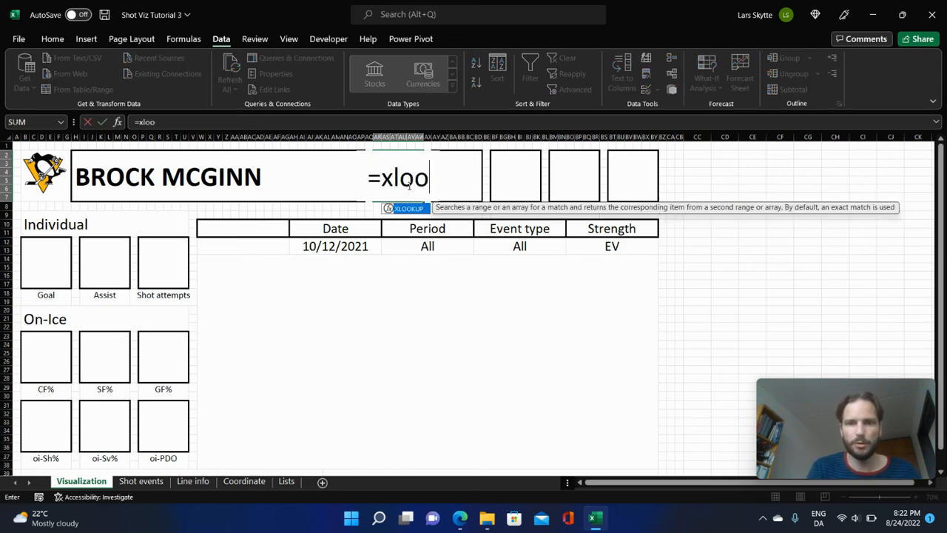
key(Tab)
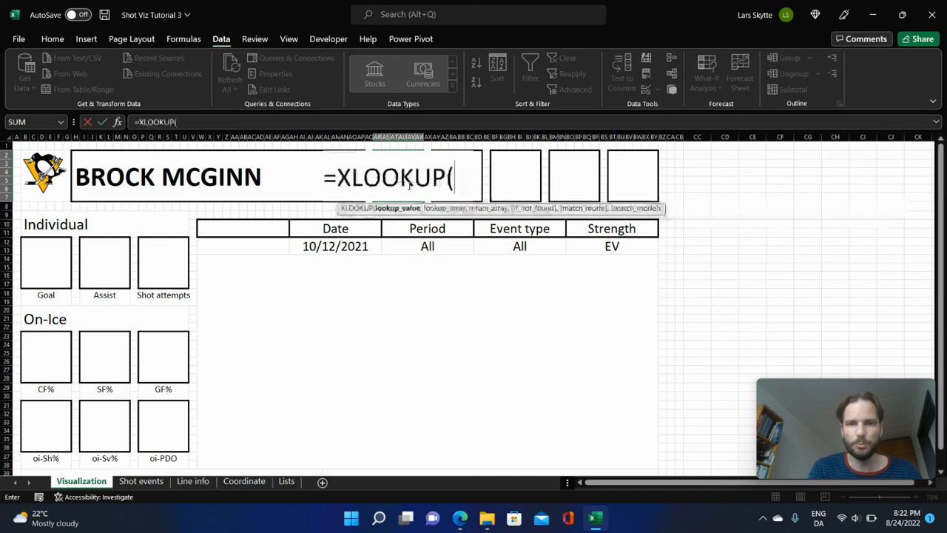
click(146, 183)
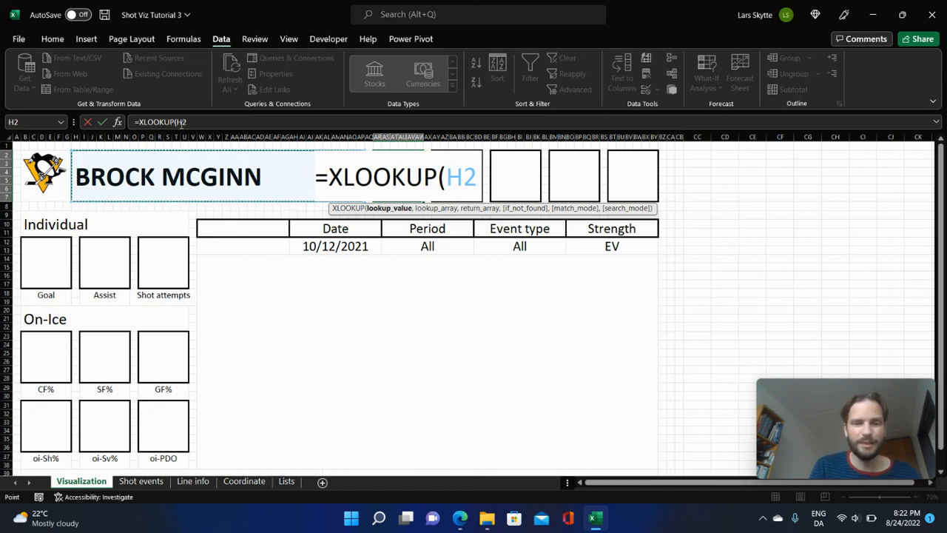
key(F4)
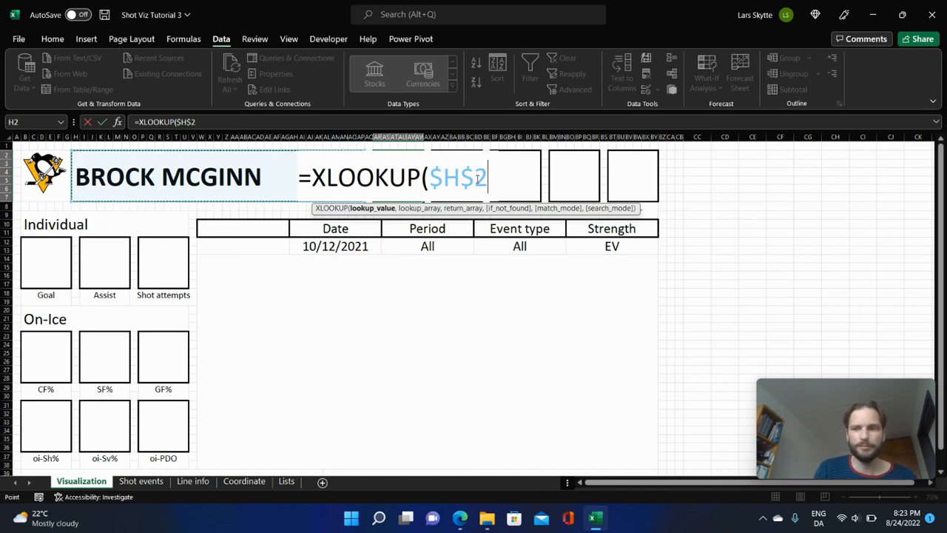
Set the XLOOKUP's lookup array to the Player column of the Line info table, written as Table1[Player].
text(,)
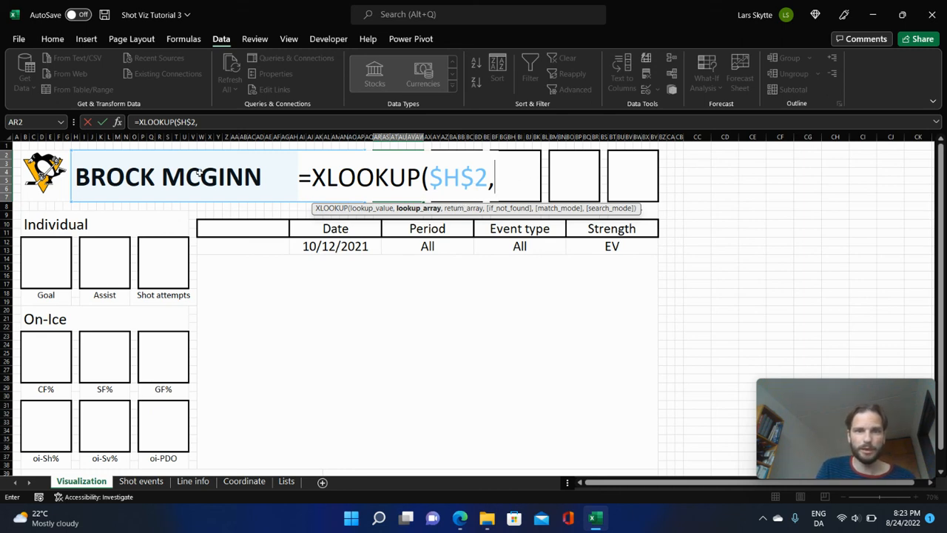
click(190, 482)
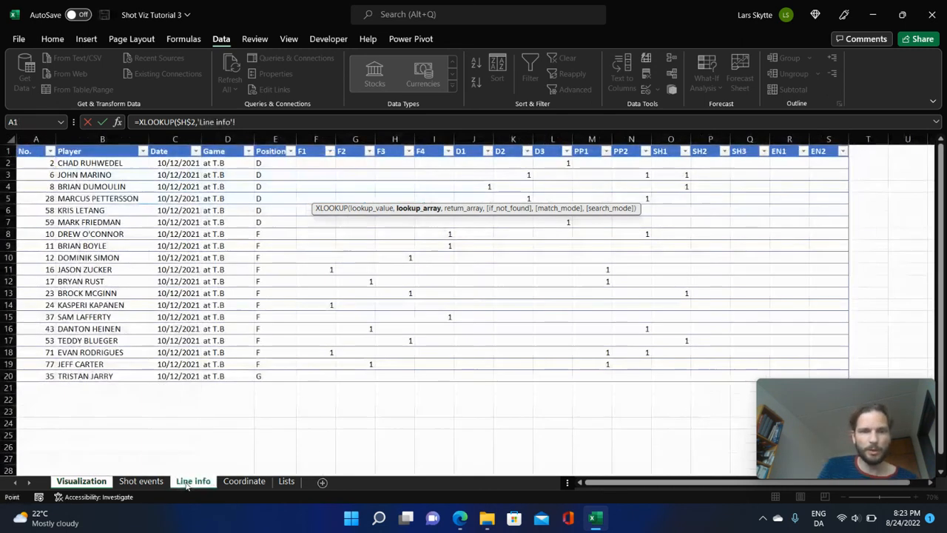
click(94, 144)
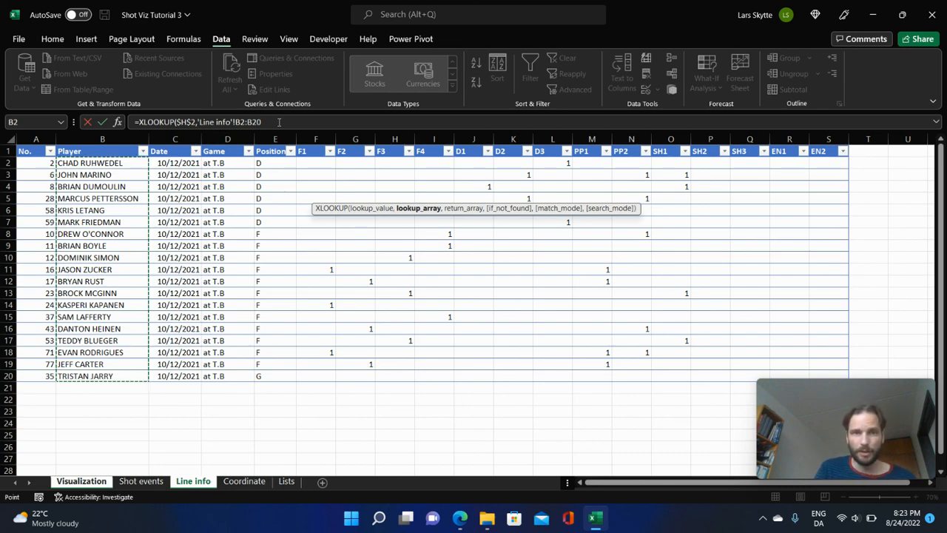
drag(279, 121, 198, 109)
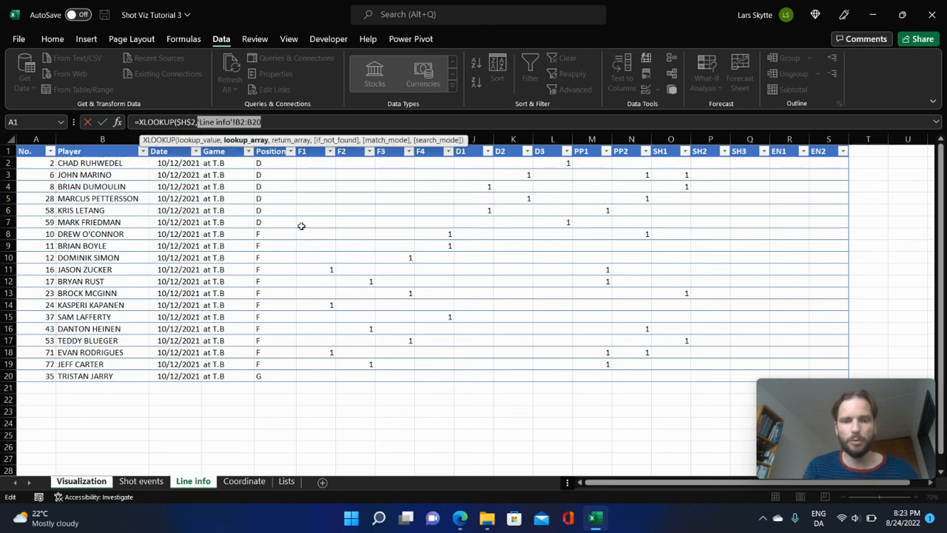
text(table)
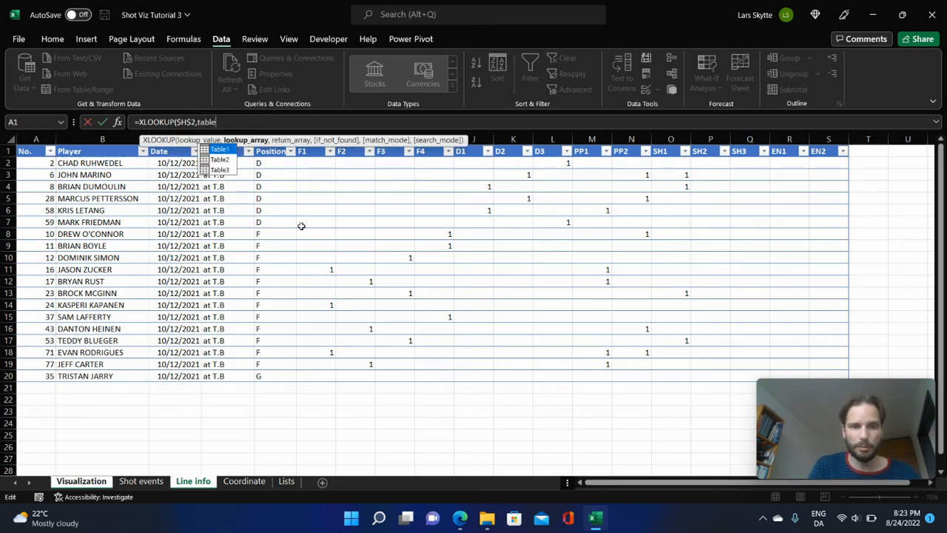
key(Tab)
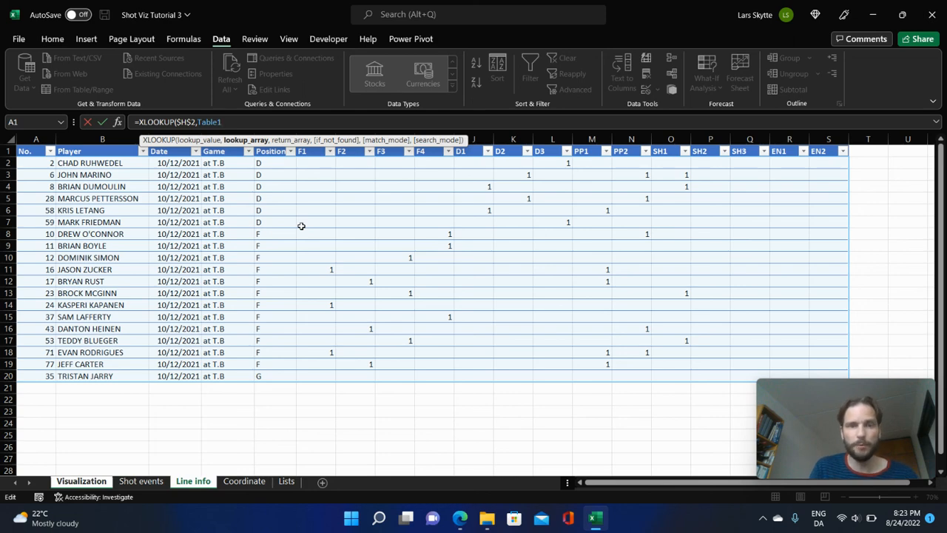
text([)
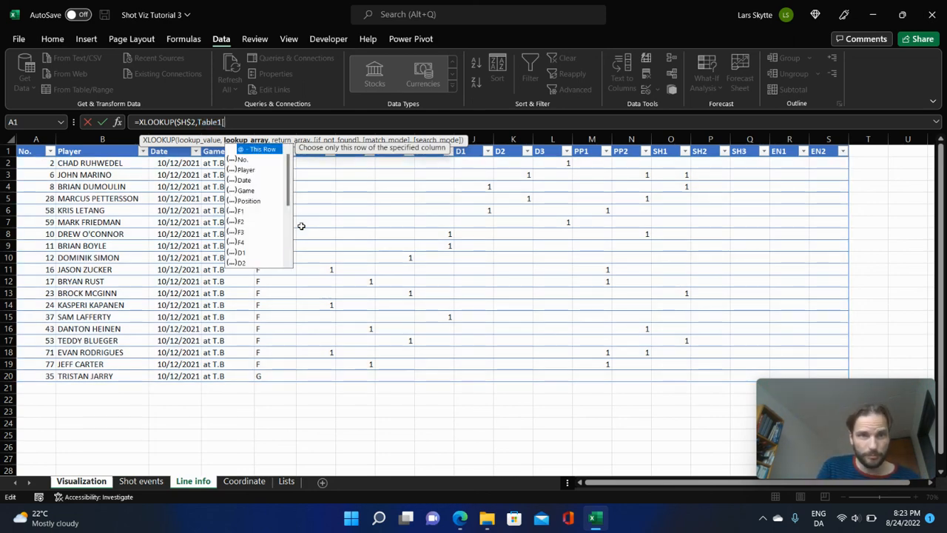
click(247, 169)
double_click(255, 171)
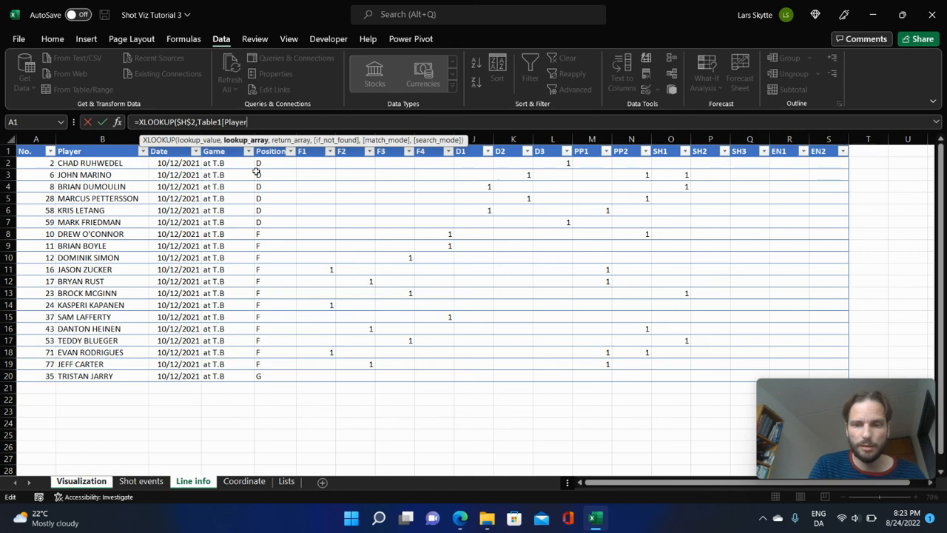
text(])
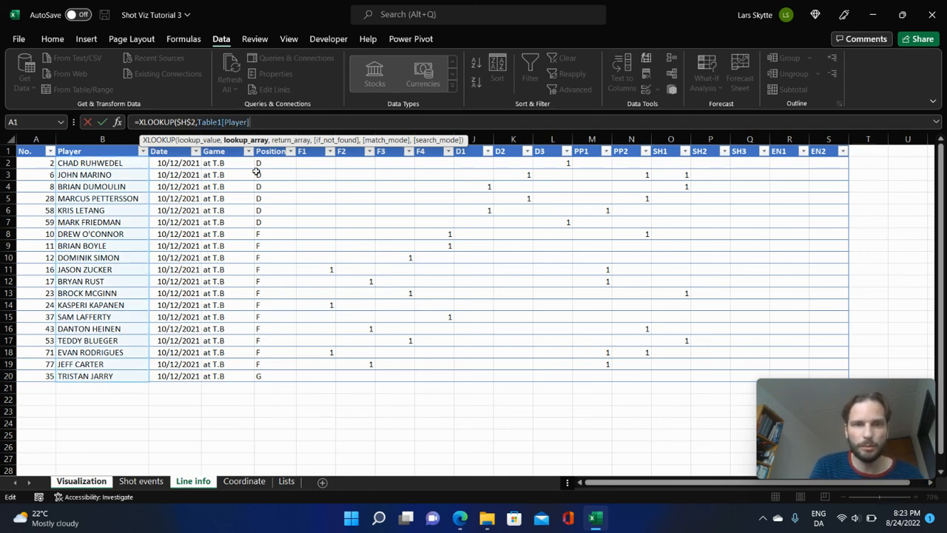
text(,)
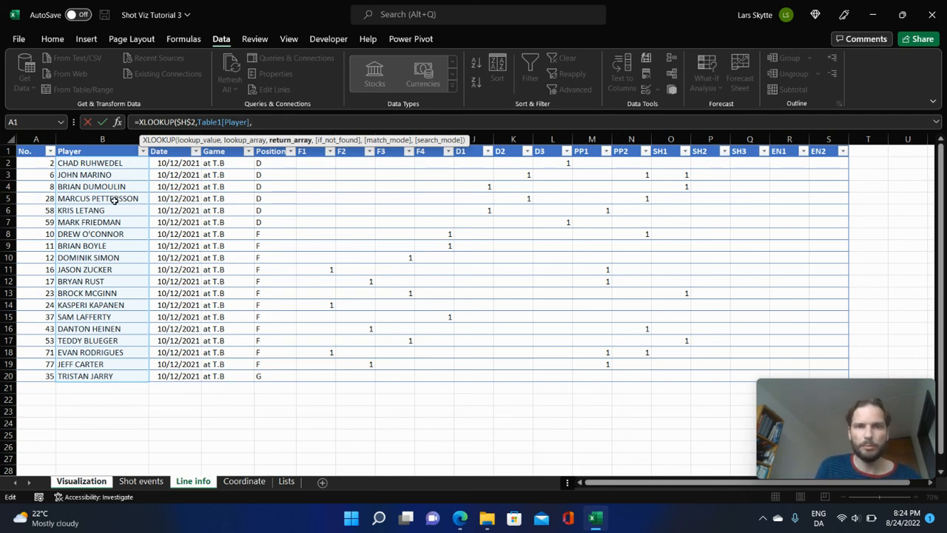
text(tabl)
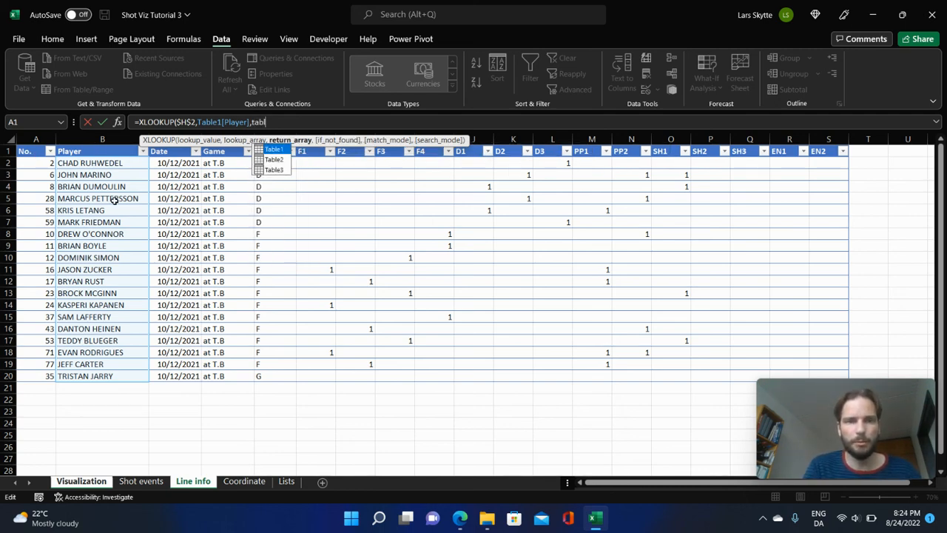
Set the Number box XLOOKUP's return array to the No. column of the Line info table, written as Table1[No.].
key(Tab)
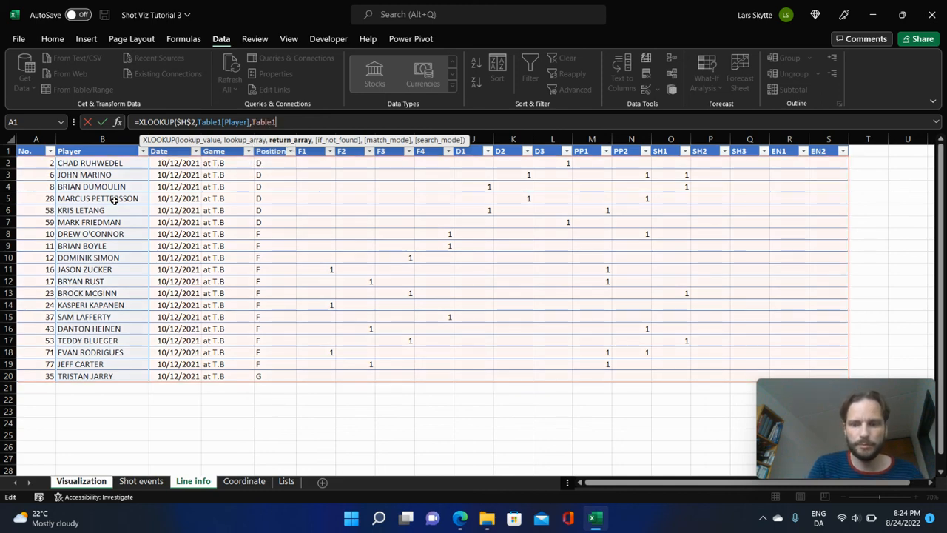
text([)
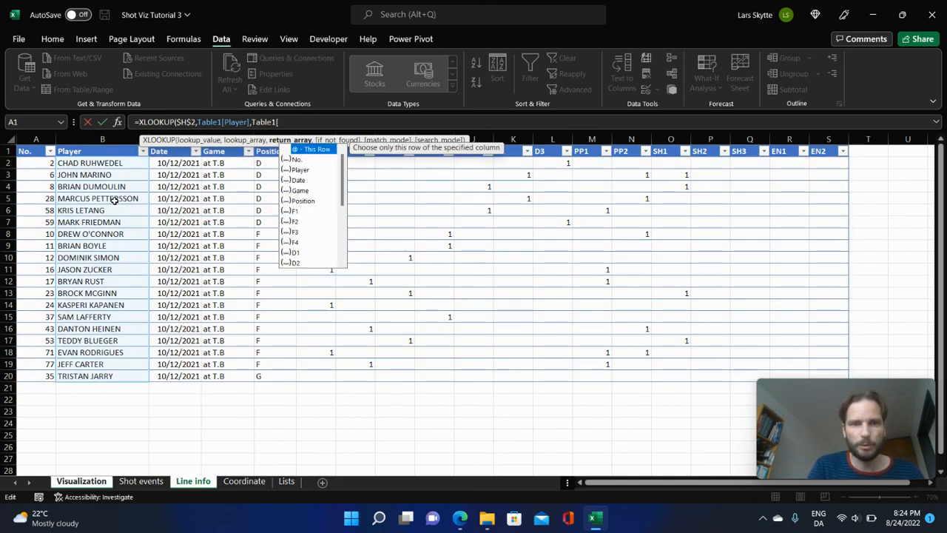
key(Down)
key(Tab)
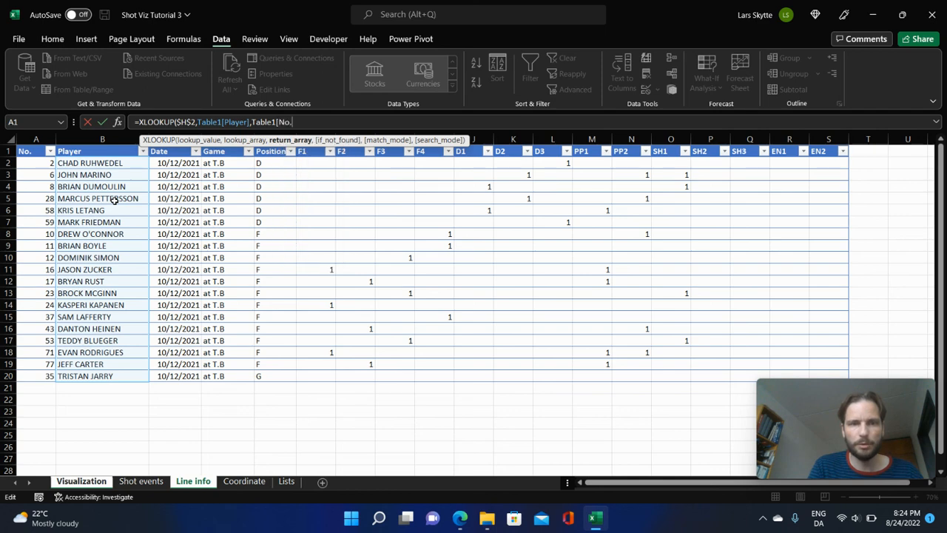
text(])
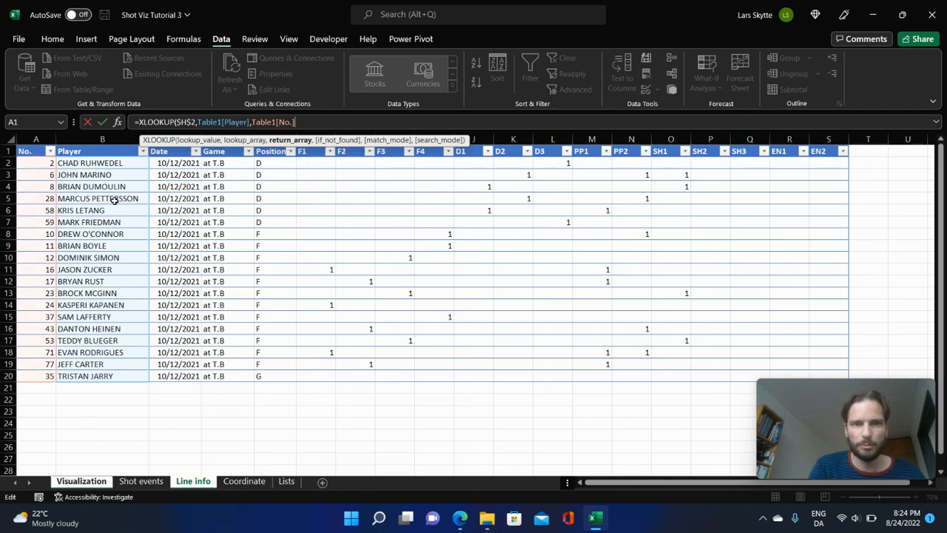
text(,)
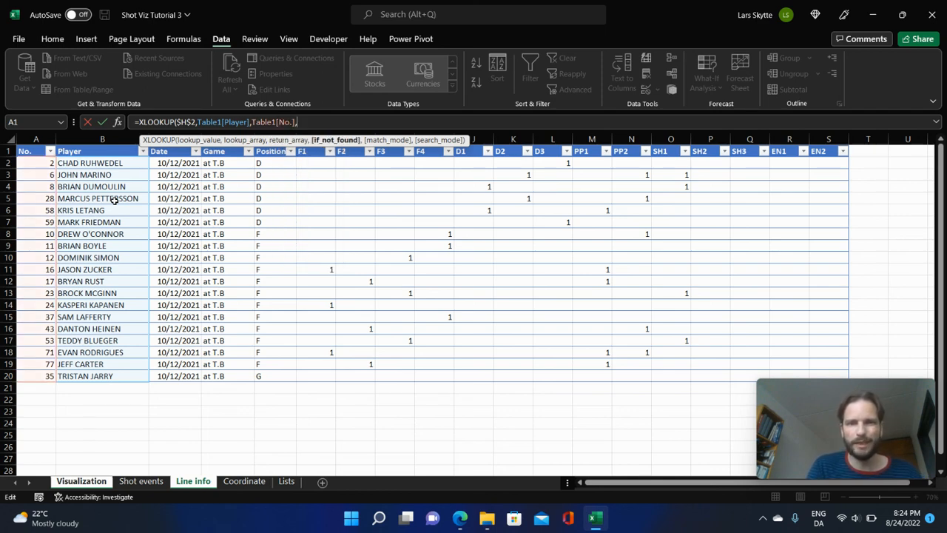
text("")
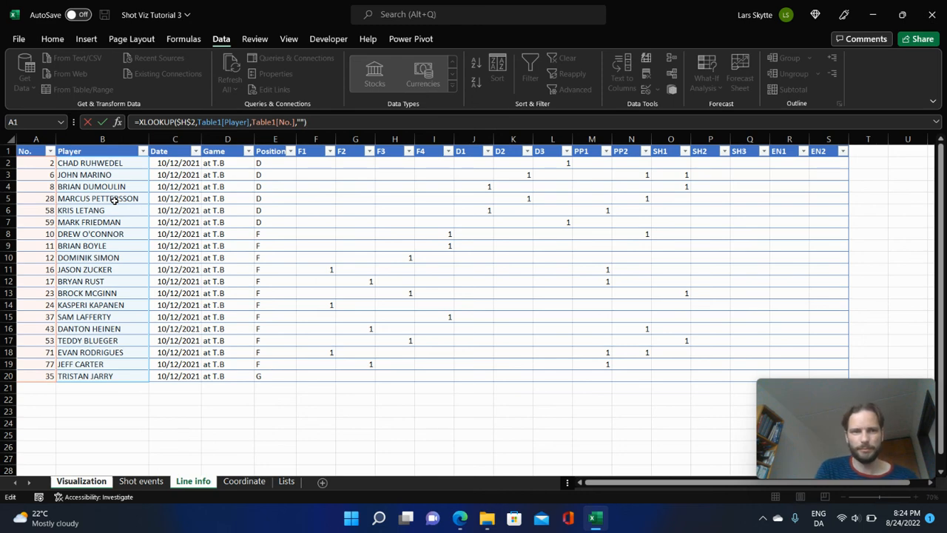
Set the XLOOKUP's if-not-found value to an empty string "" and complete the Number box formula.
key(Escape)
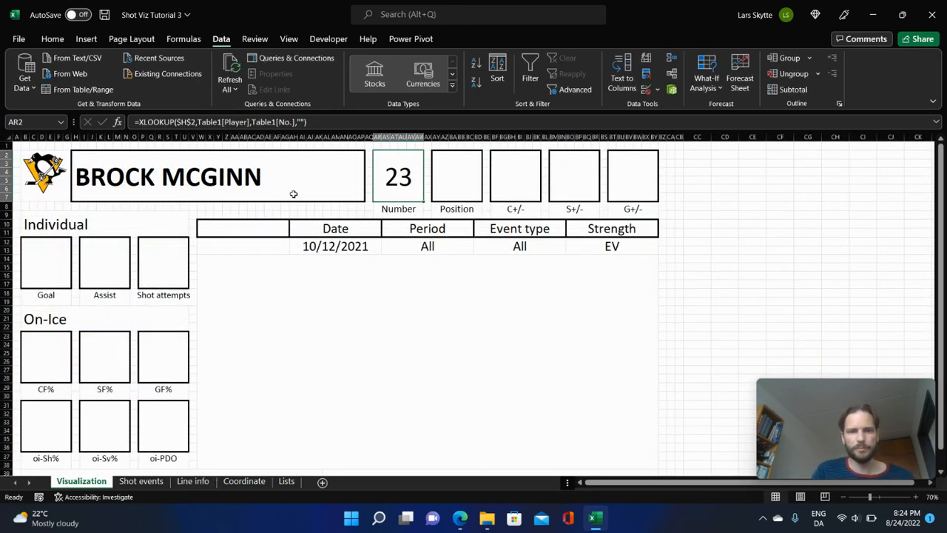
Copy the Number box's XLOOKUP formula into the Position box of the player header.
key(ctrl+c)
click(458, 178)
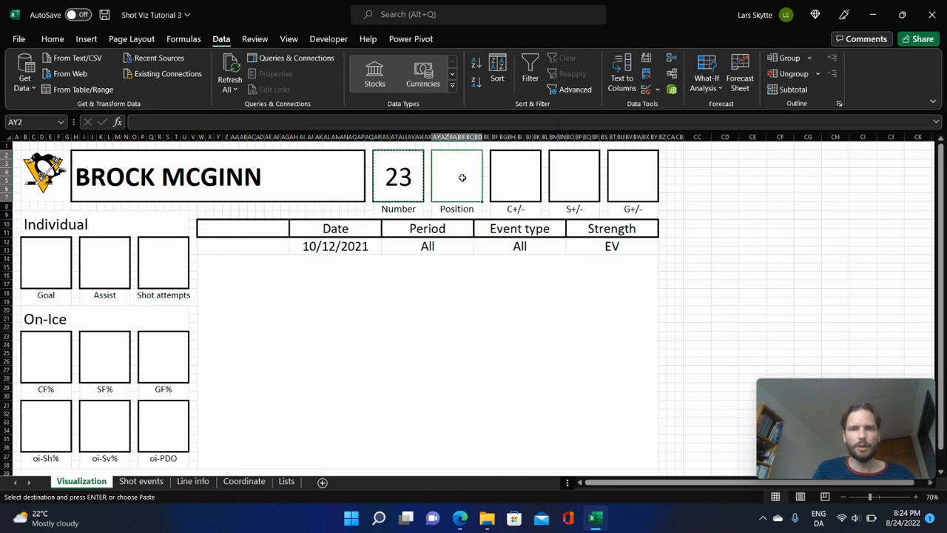
key(ctrl+v)
Change the return array in the Position box's formula to Table1[Position].
click(293, 122)
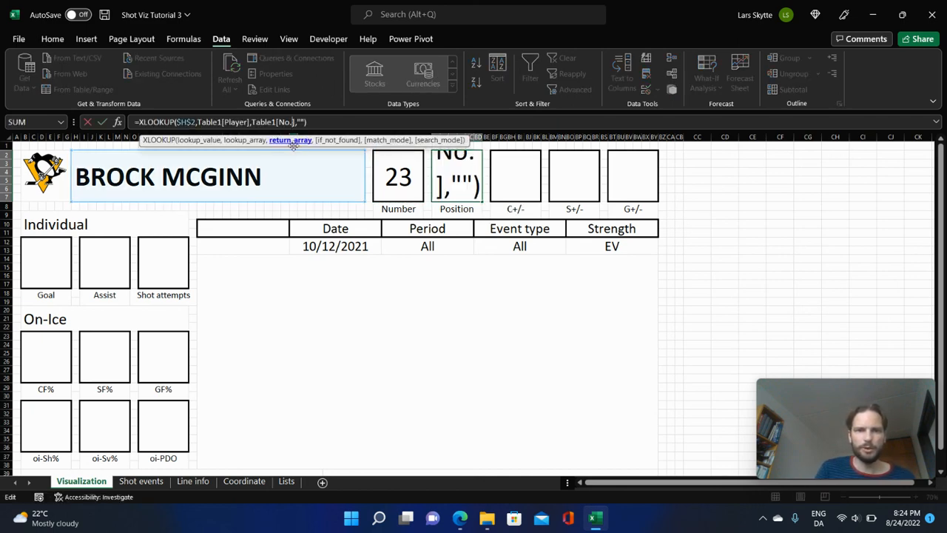
key(BackSpace)
key(BackSpace)
key(BackSpace)
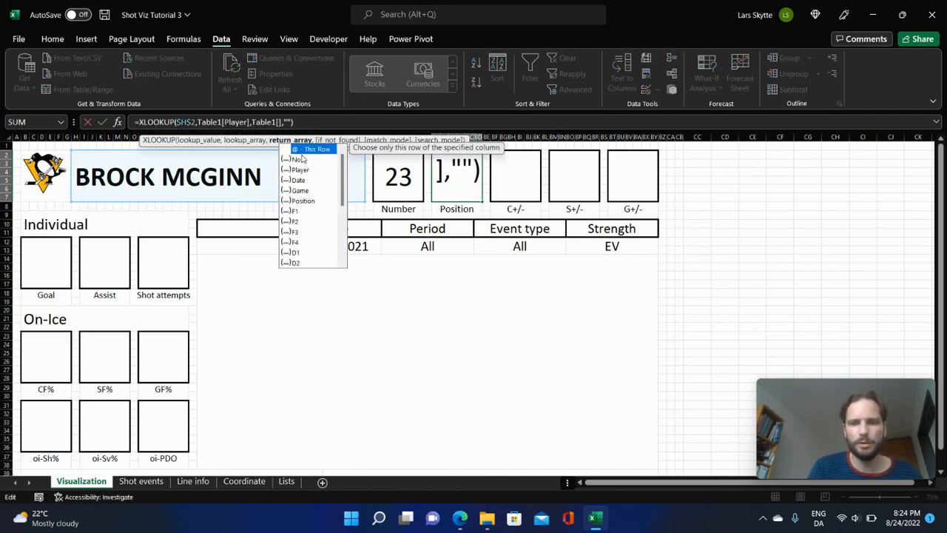
text(po)
double_click(302, 151)
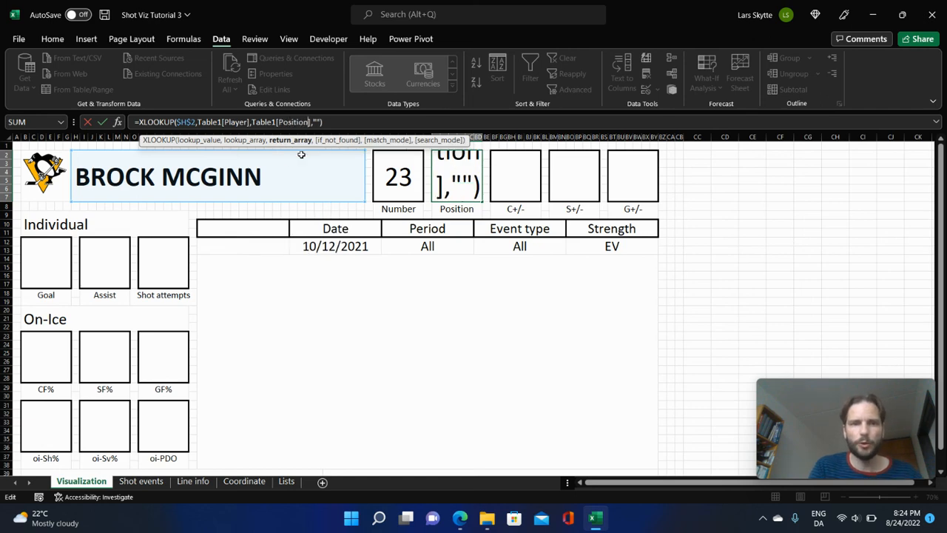
key(Return)
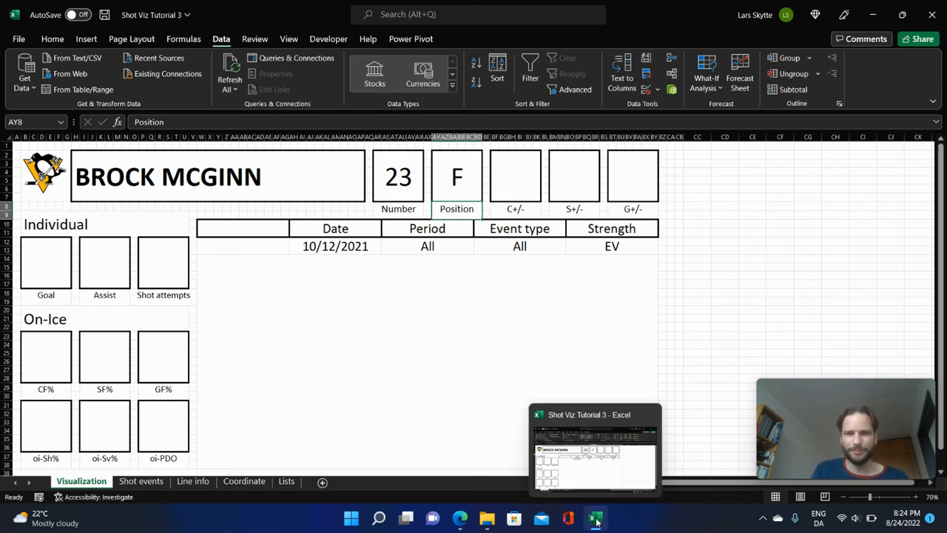
mouse_move(461, 522)
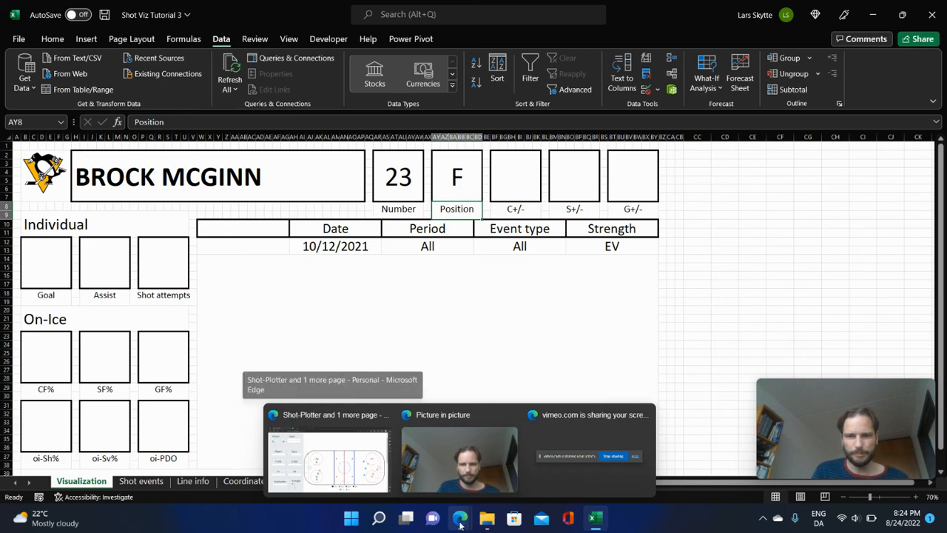